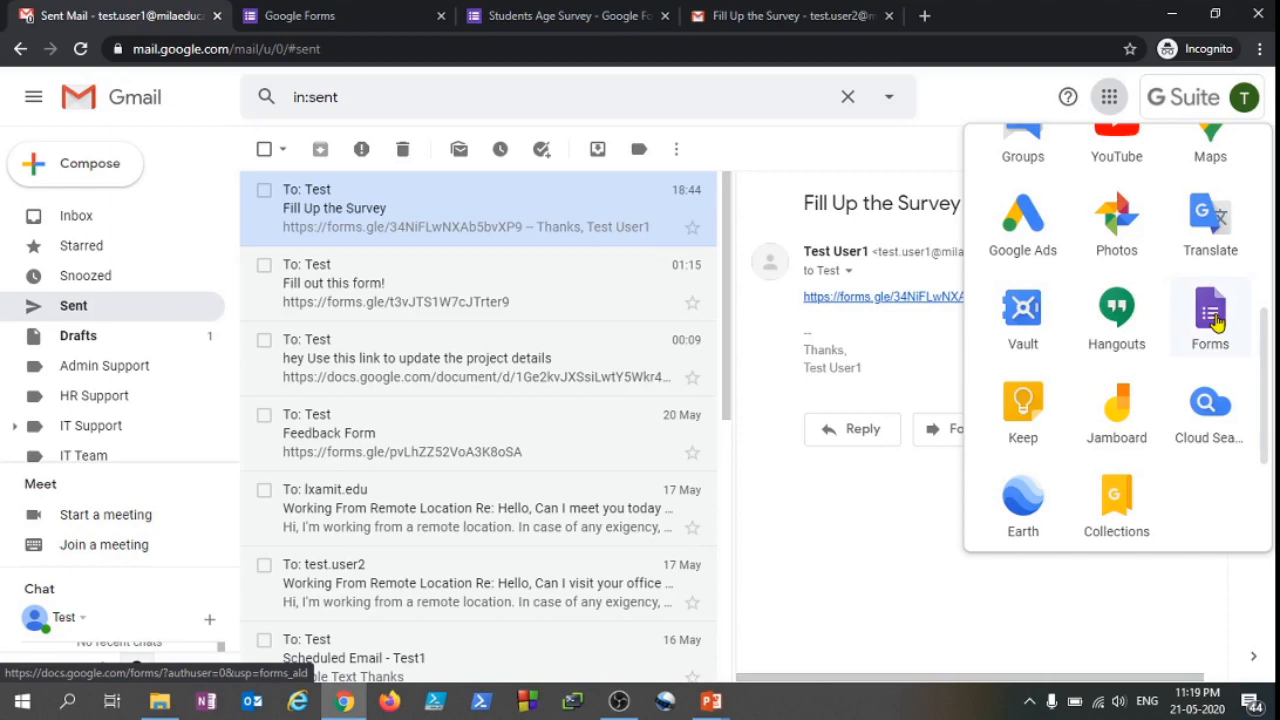
Open Google Forms, create a blank form and name it "My 2nd Google Form"
{"action": "left_click", "coordinate": [1214, 315]}
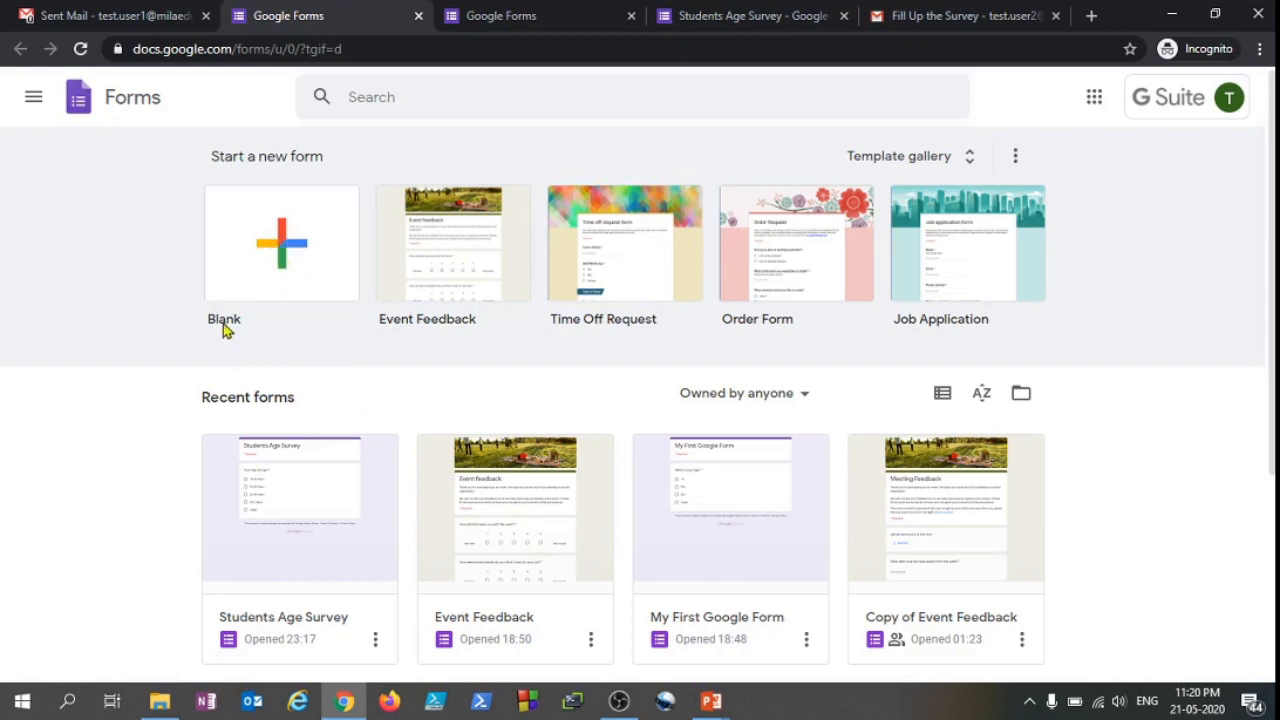
{"action": "left_click", "coordinate": [283, 252]}
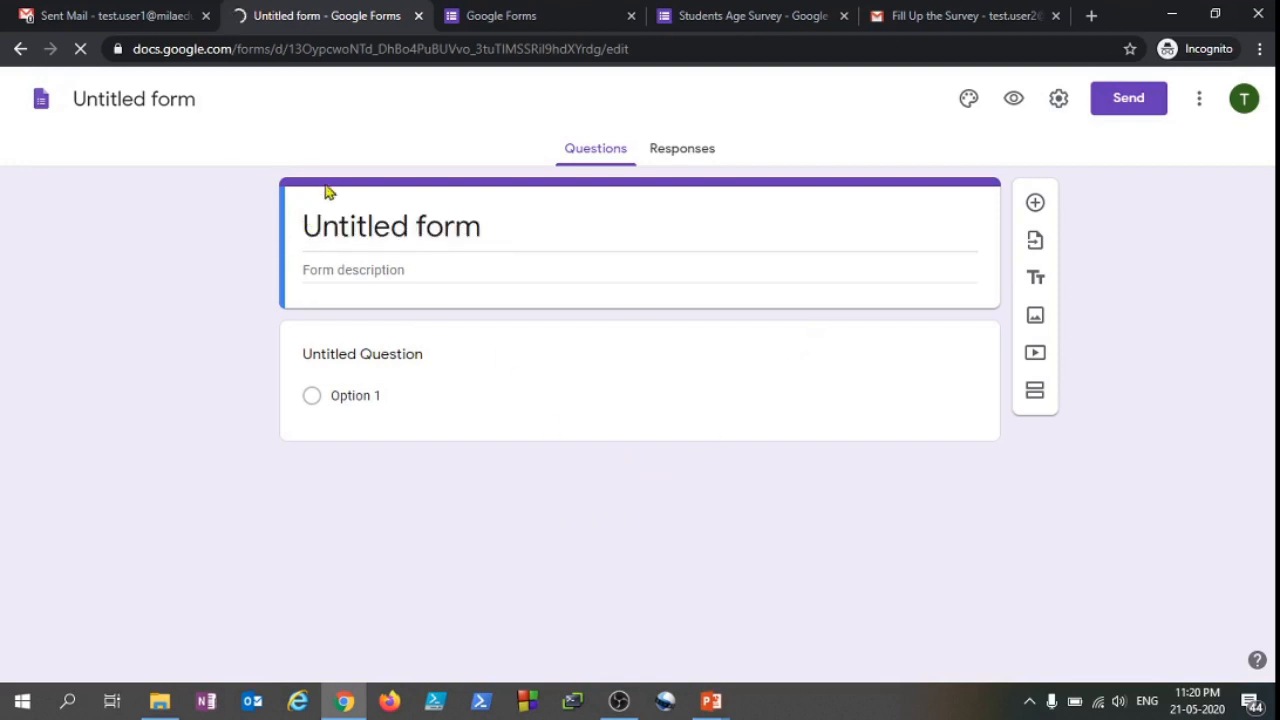
{"action": "left_click", "coordinate": [156, 108]}
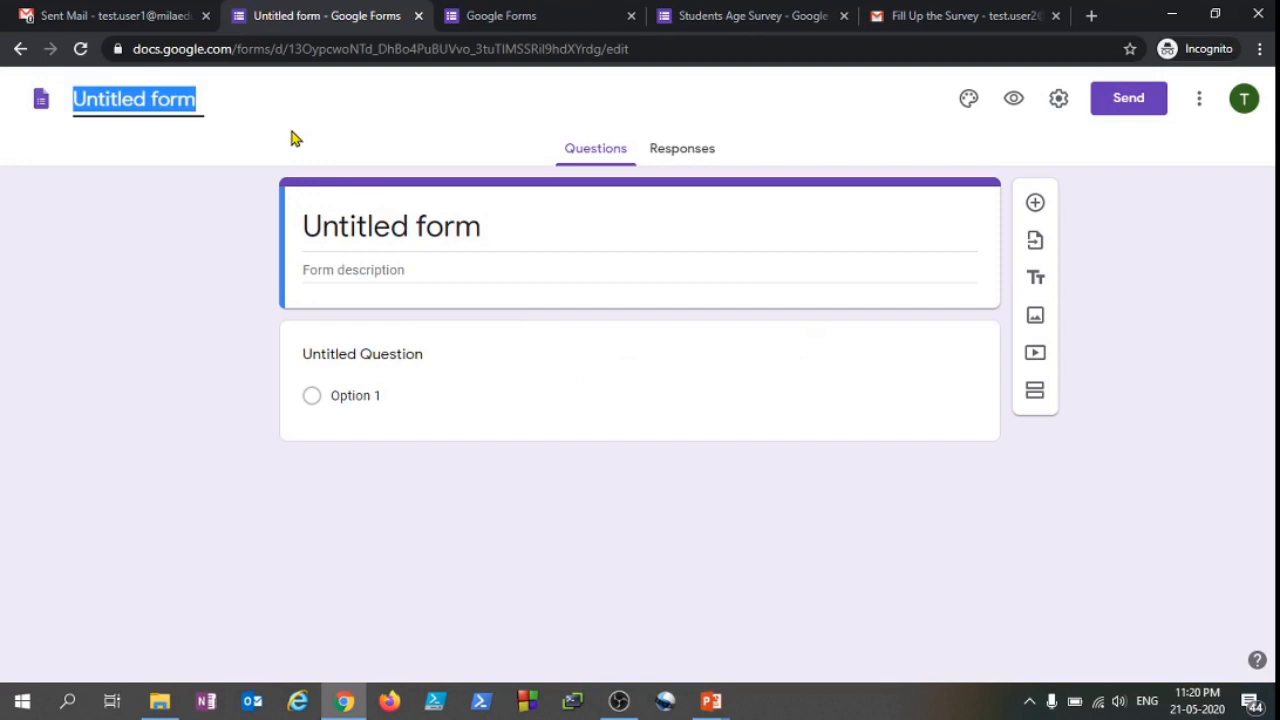
{"action": "type", "text": "My "}
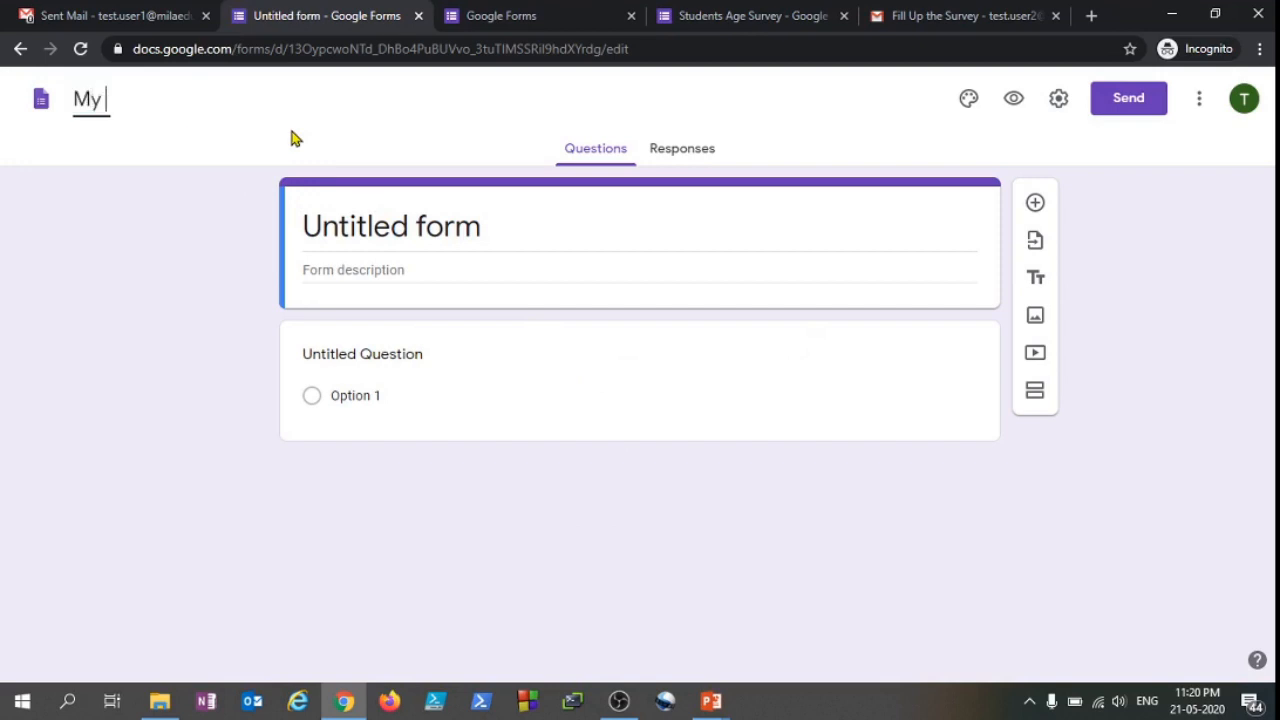
{"action": "type", "text": "2nd Google "}
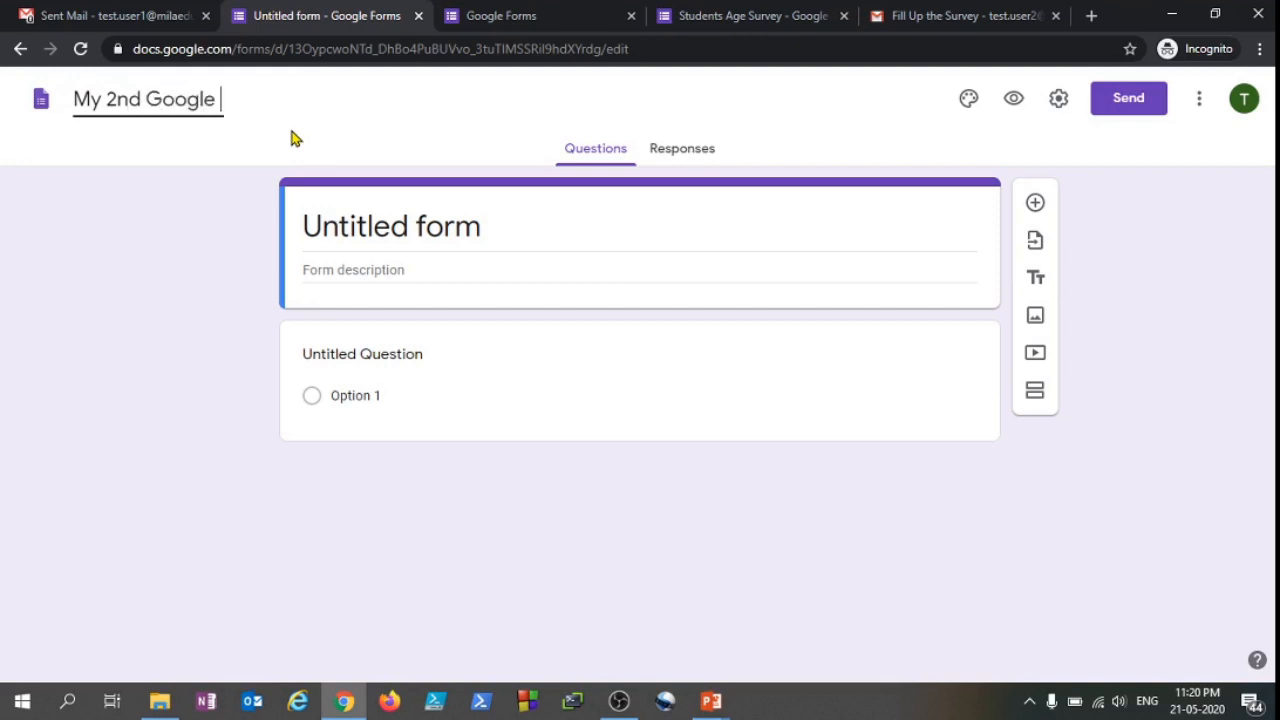
{"action": "type", "text": "Form"}
{"action": "left_click", "coordinate": [195, 220]}
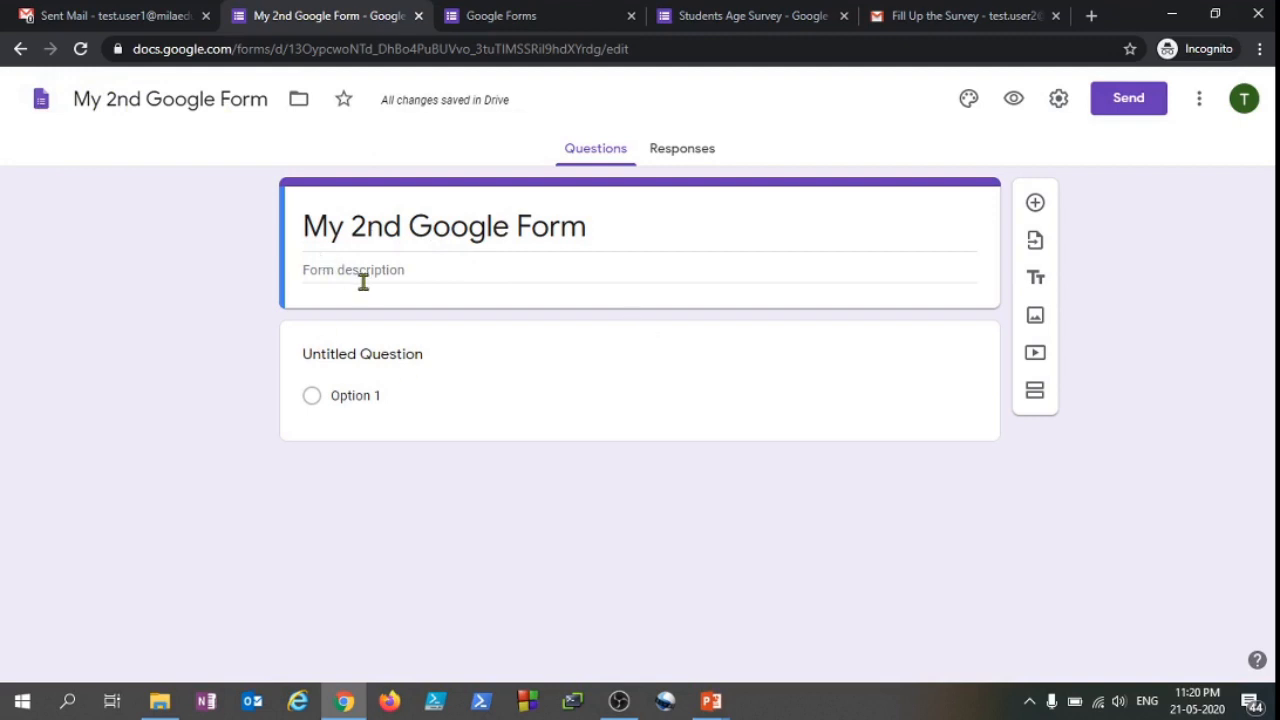
{"action": "left_click", "coordinate": [436, 220]}
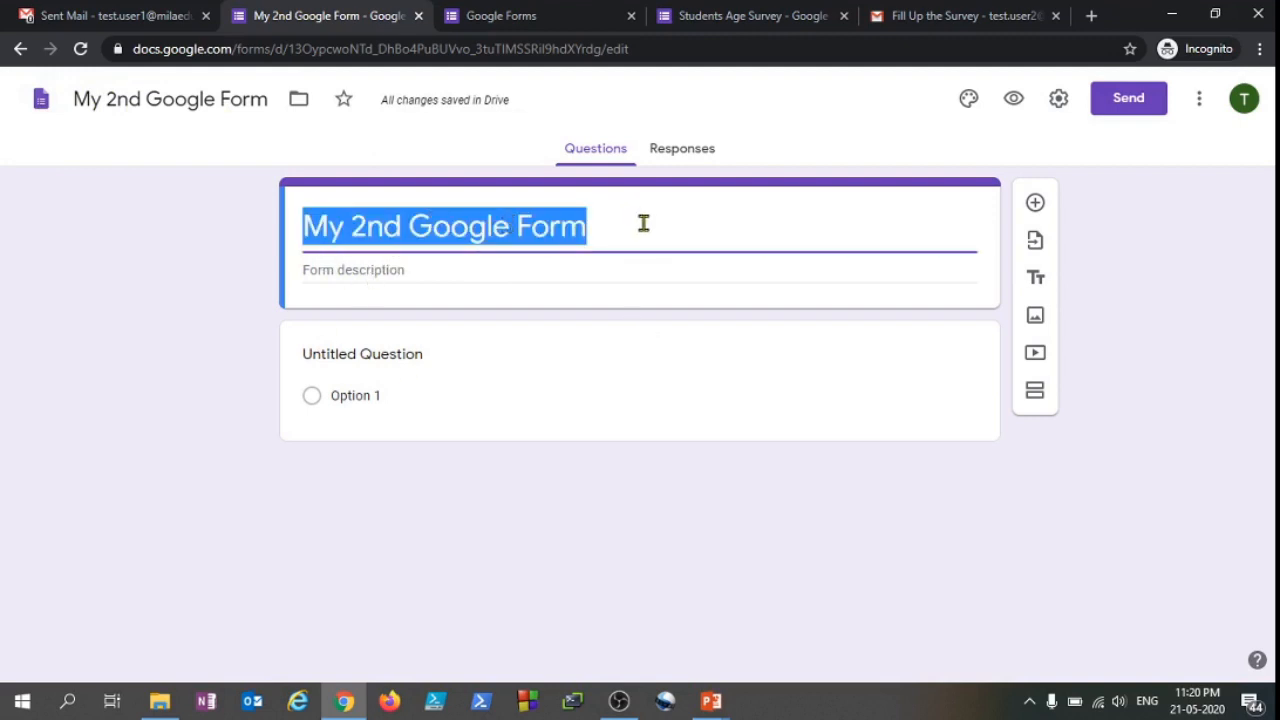
{"action": "left_click", "coordinate": [643, 222]}
{"action": "left_click_drag", "start_coordinate": [606, 226], "coordinate": [270, 244]}
Set the text of the form's first question to "Your Age Group?"
{"action": "left_click", "coordinate": [313, 397]}
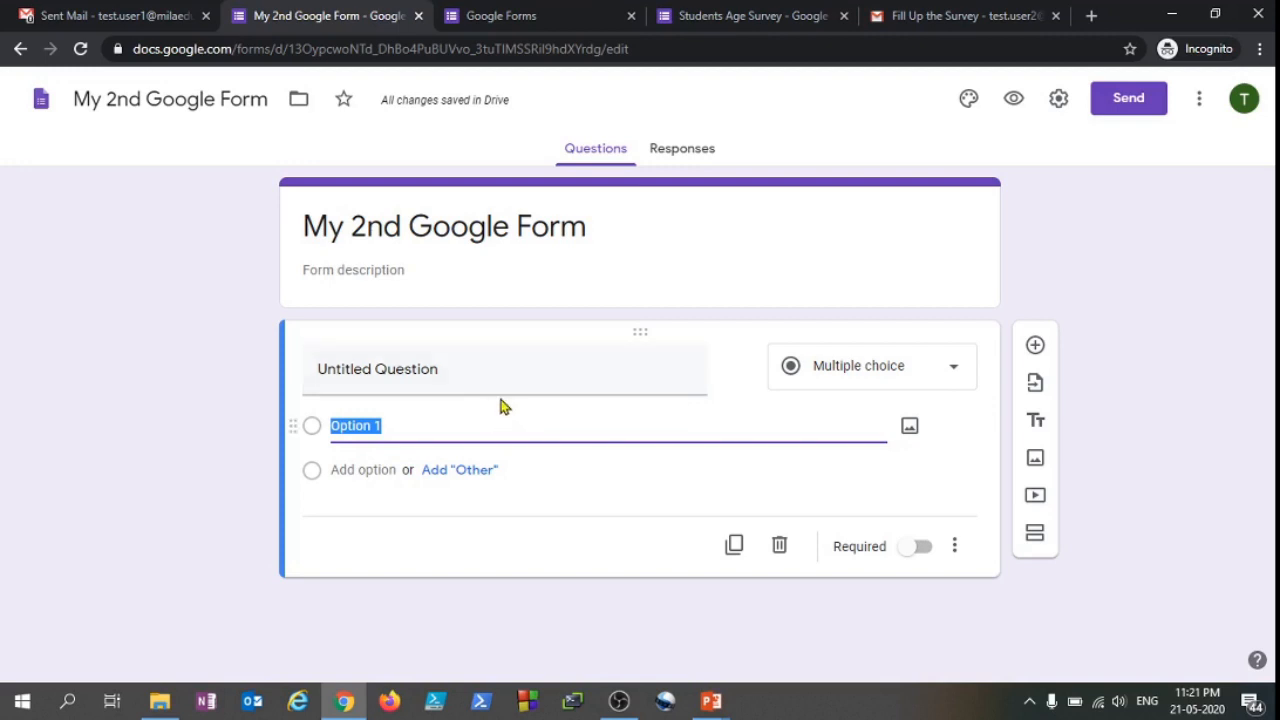
{"action": "left_click", "coordinate": [441, 385]}
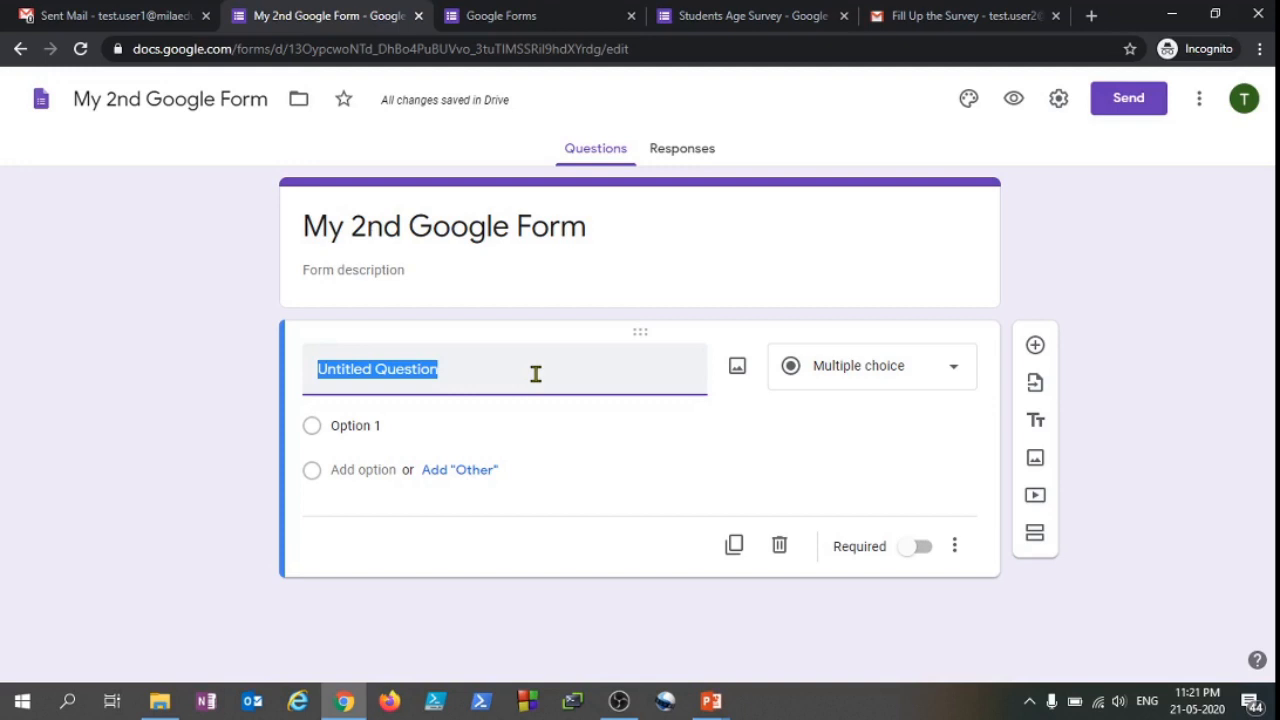
{"action": "type", "text": "Your "}
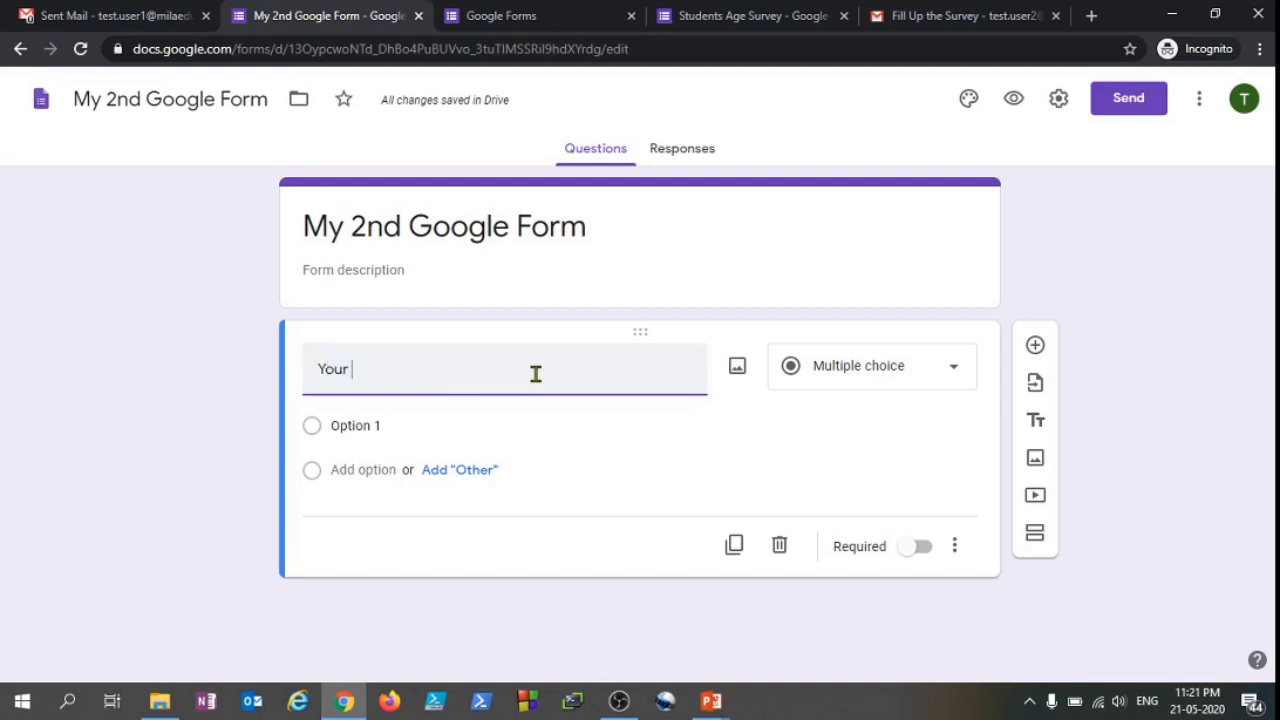
{"action": "type", "text": "Age Group?"}
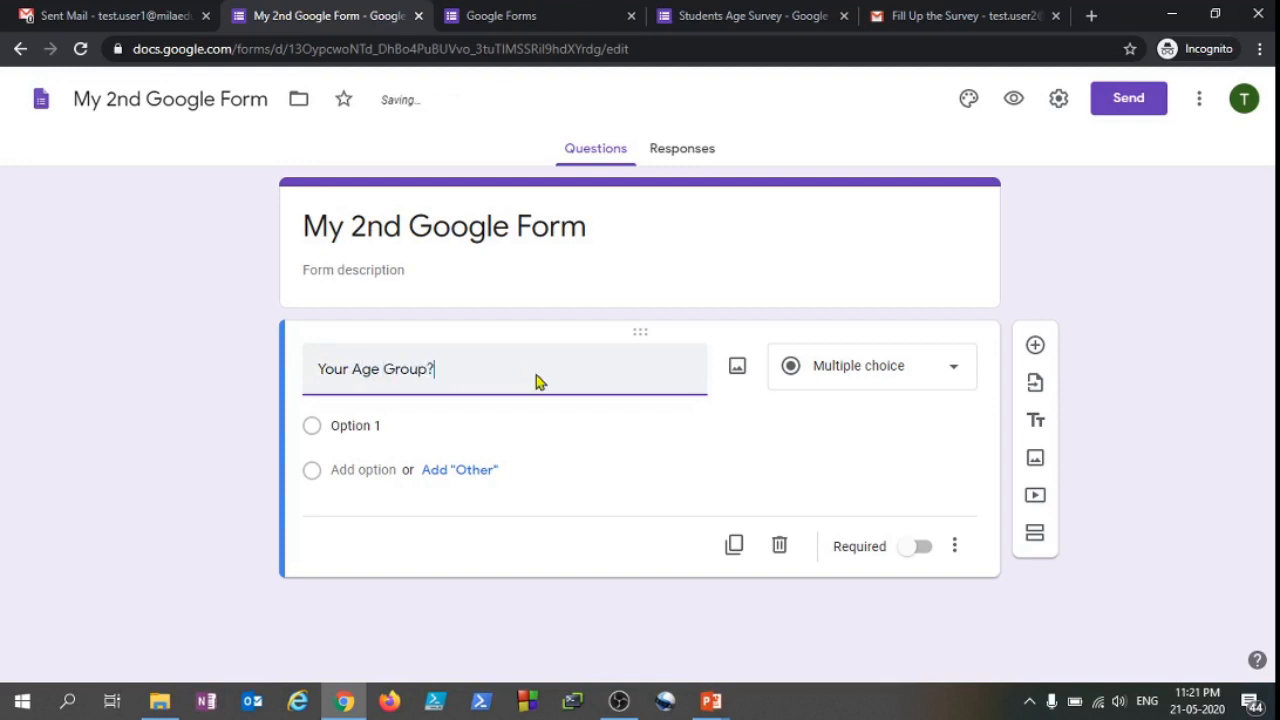
Set the age question's first option to "18-35 Years" and add an "Other" option
{"action": "left_click", "coordinate": [384, 424]}
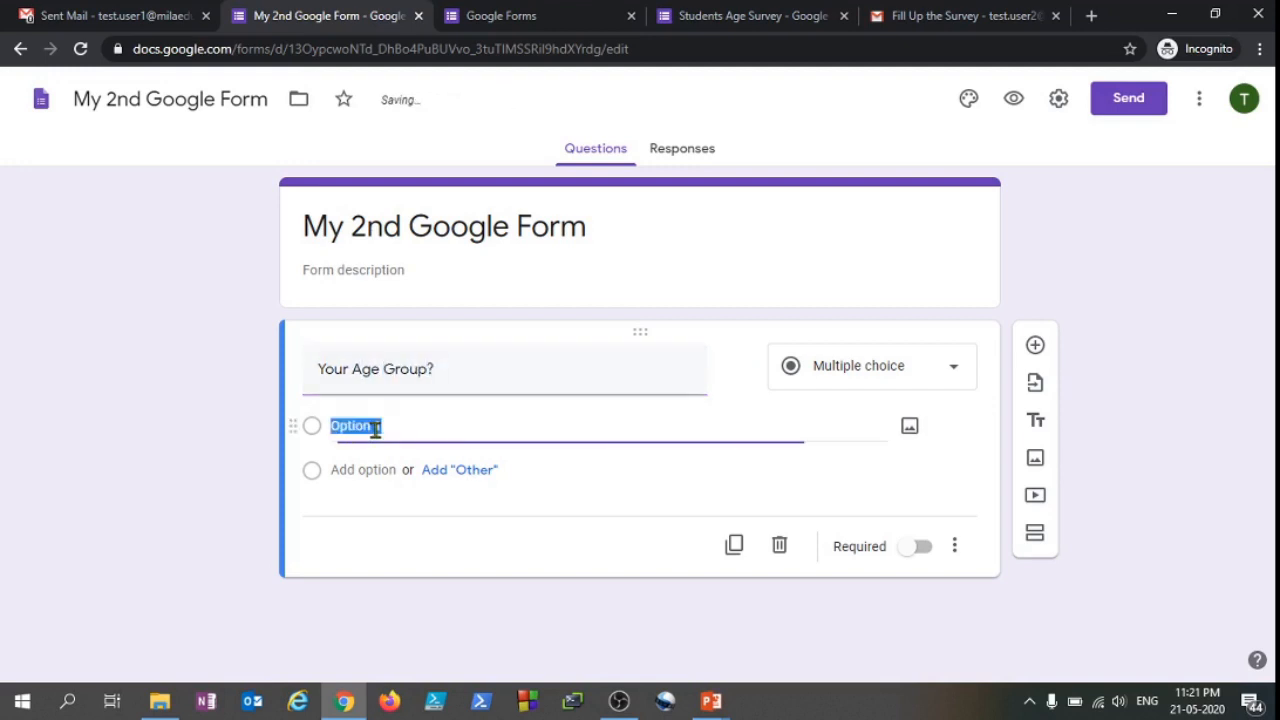
{"action": "type", "text": "18-"}
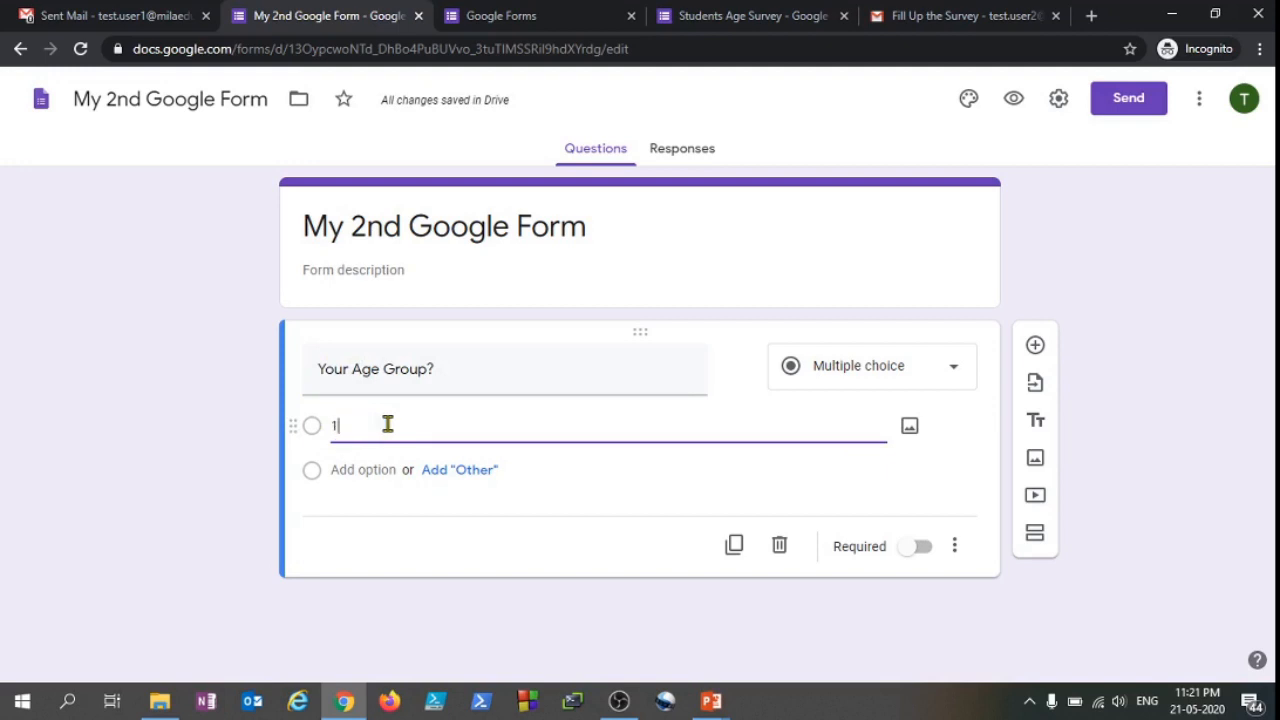
{"action": "type", "text": "35"}
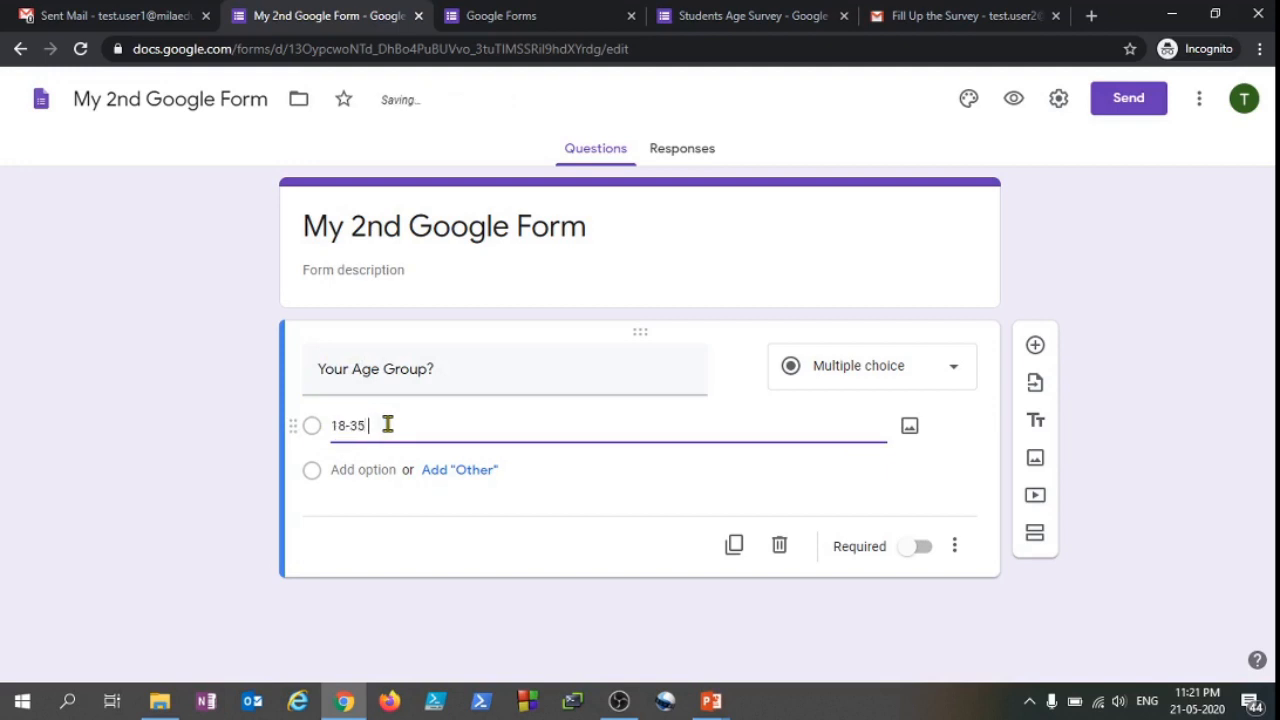
{"action": "type", "text": " Years"}
{"action": "left_click", "coordinate": [469, 479]}
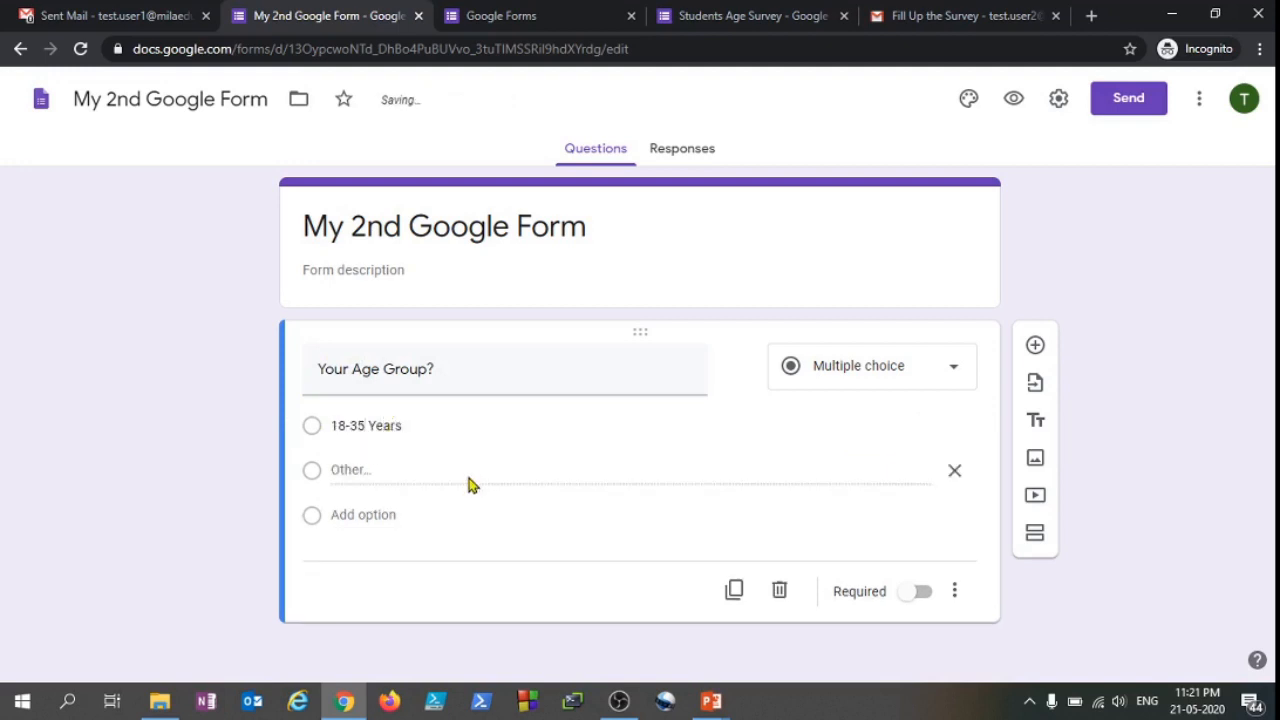
Add the options "36-45 Years" and "46-55 Years" to the age group question
{"action": "left_click", "coordinate": [365, 515]}
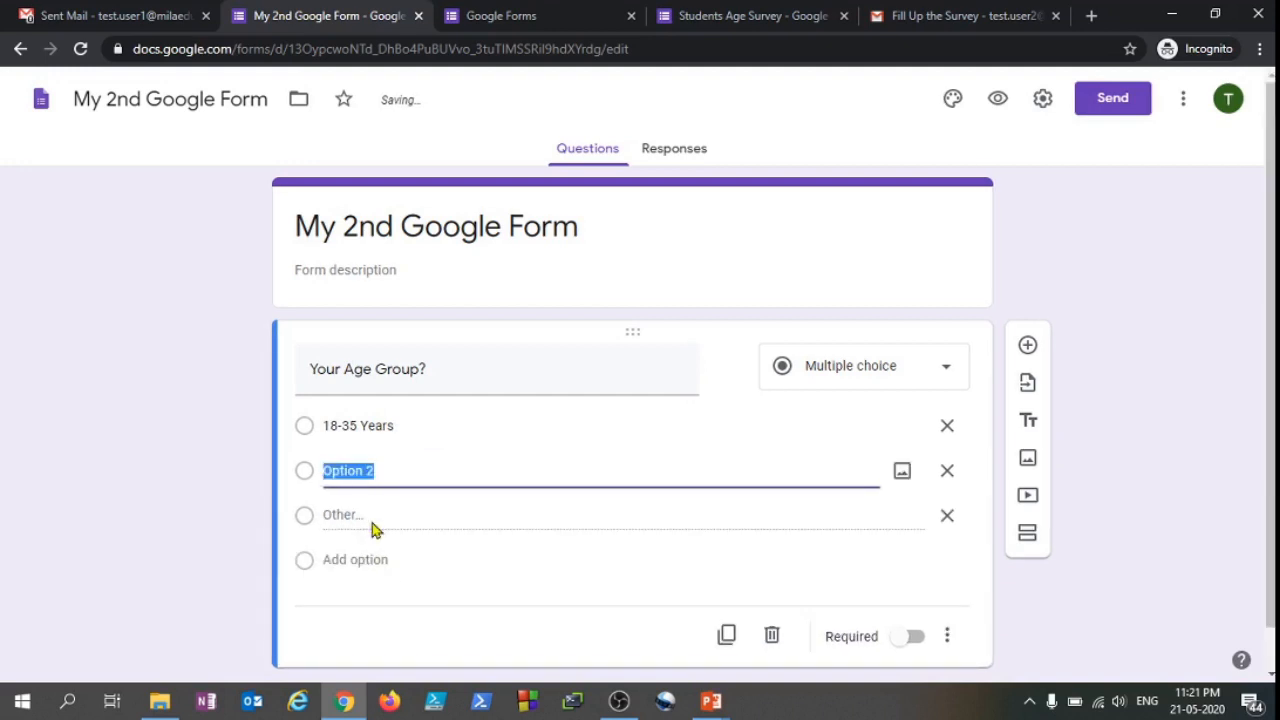
{"action": "type", "text": "36-45 "}
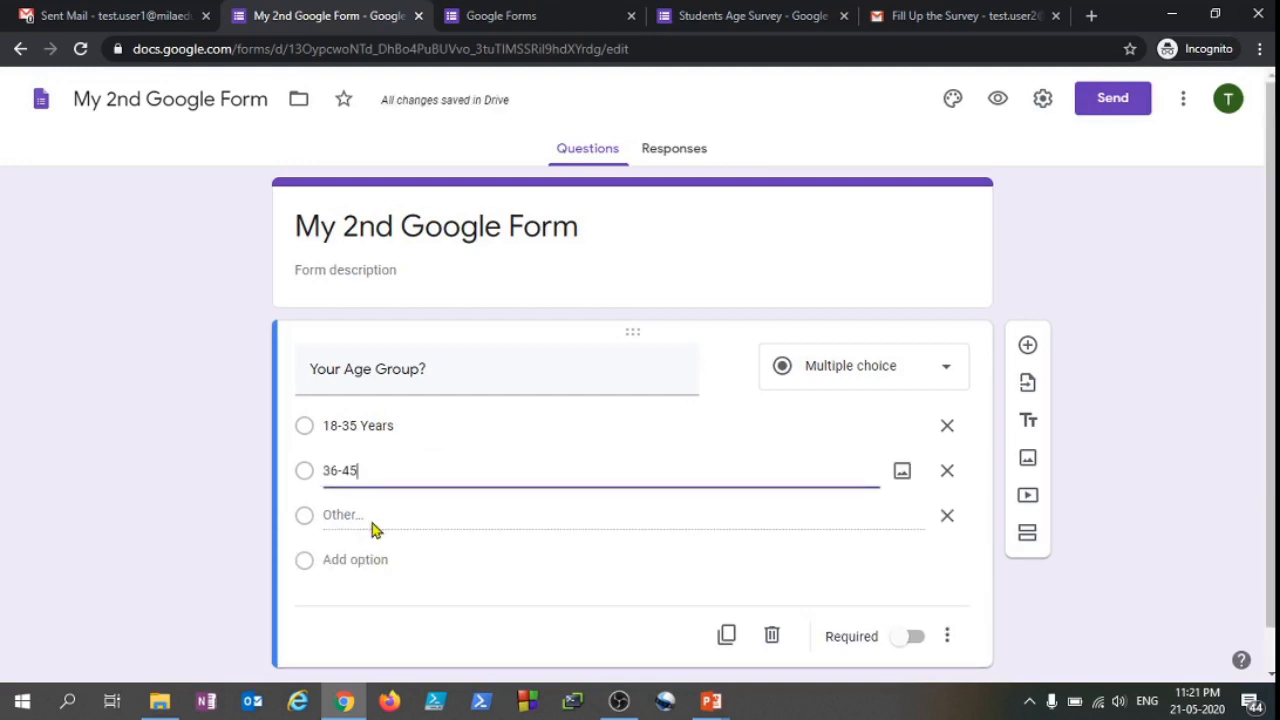
{"action": "type", "text": "Years"}
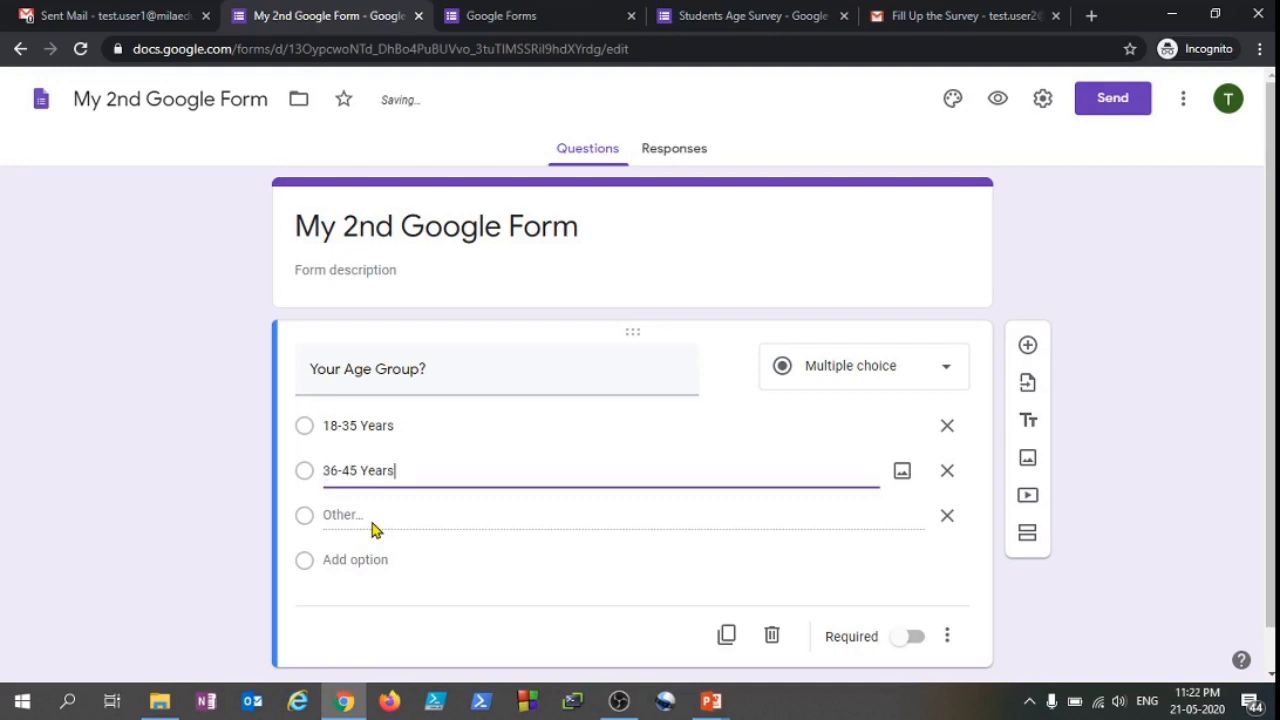
{"action": "left_click", "coordinate": [352, 559]}
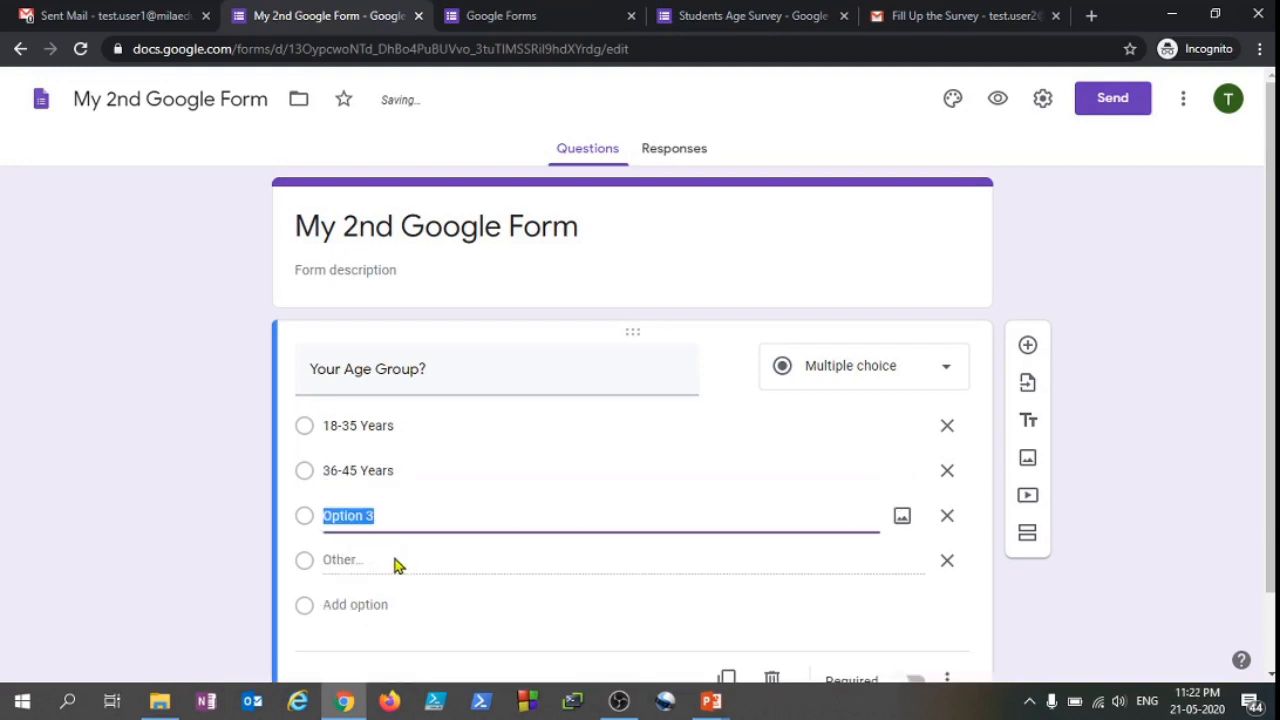
{"action": "type", "text": "46-"}
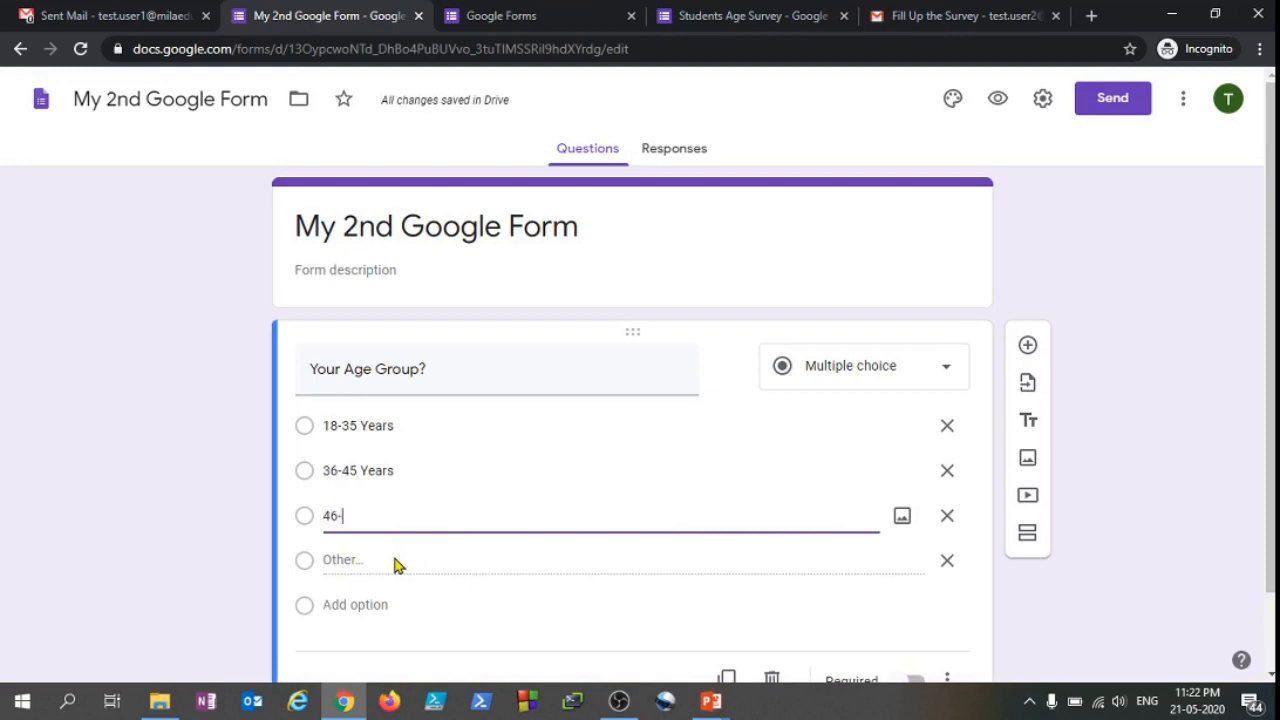
{"action": "type", "text": "55 Years"}
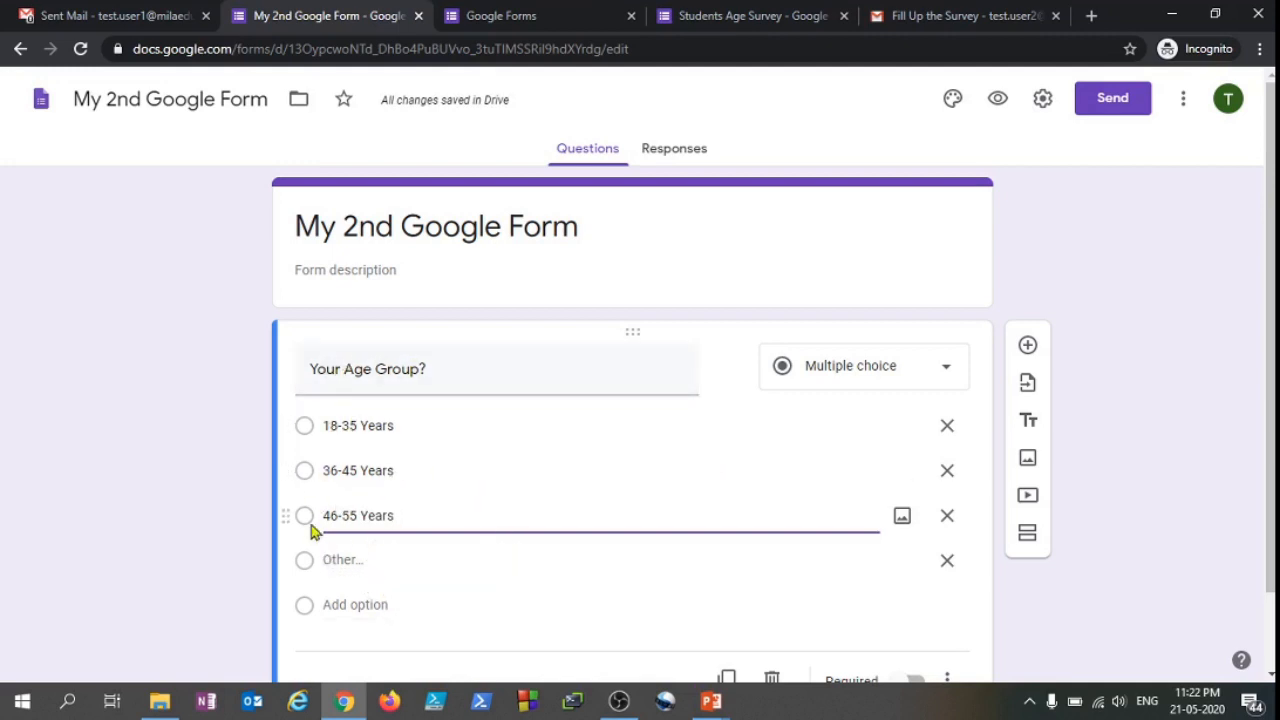
Change the age group question's type to File upload and allow respondents to upload files to Drive
{"action": "left_click", "coordinate": [848, 376]}
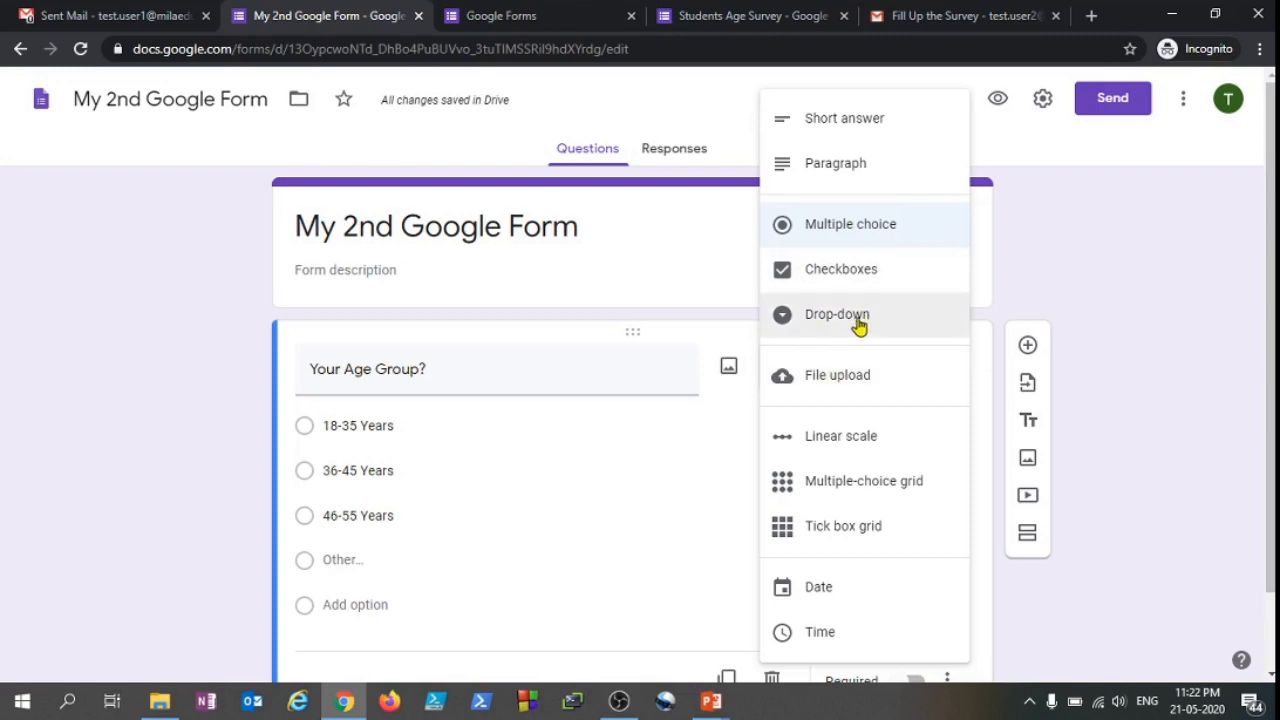
{"action": "left_click", "coordinate": [834, 379]}
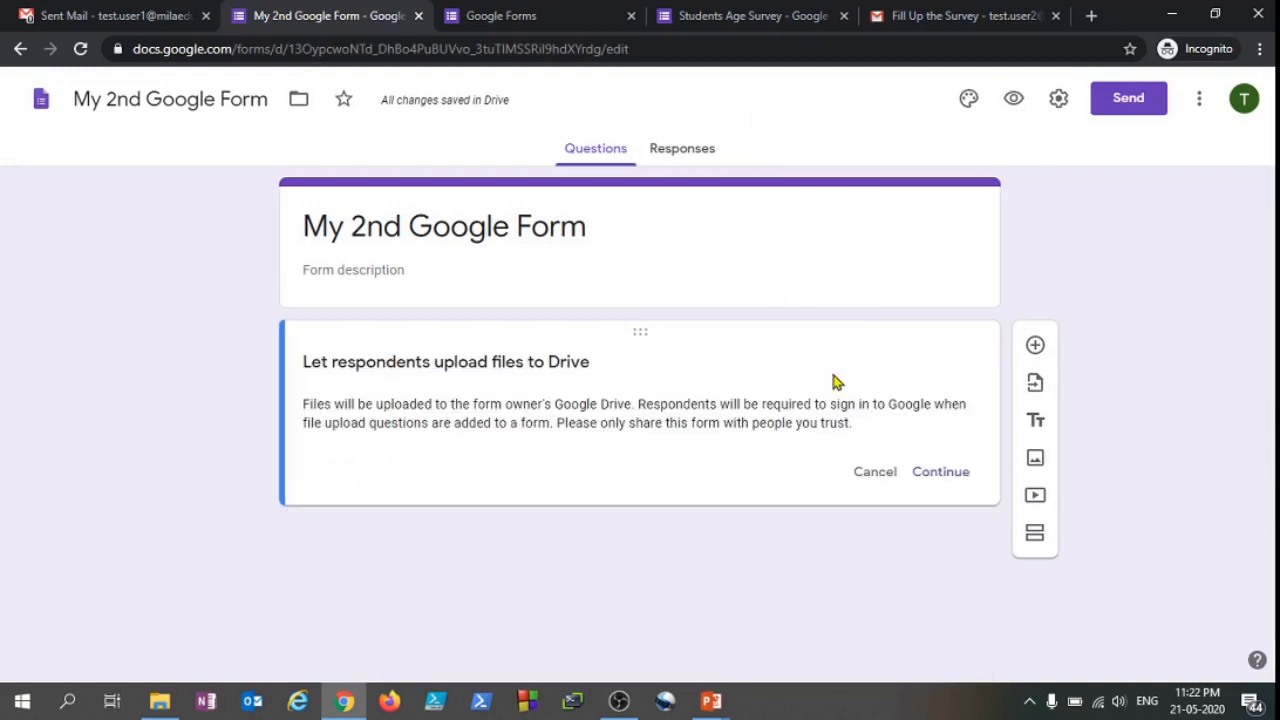
{"action": "left_click", "coordinate": [948, 478]}
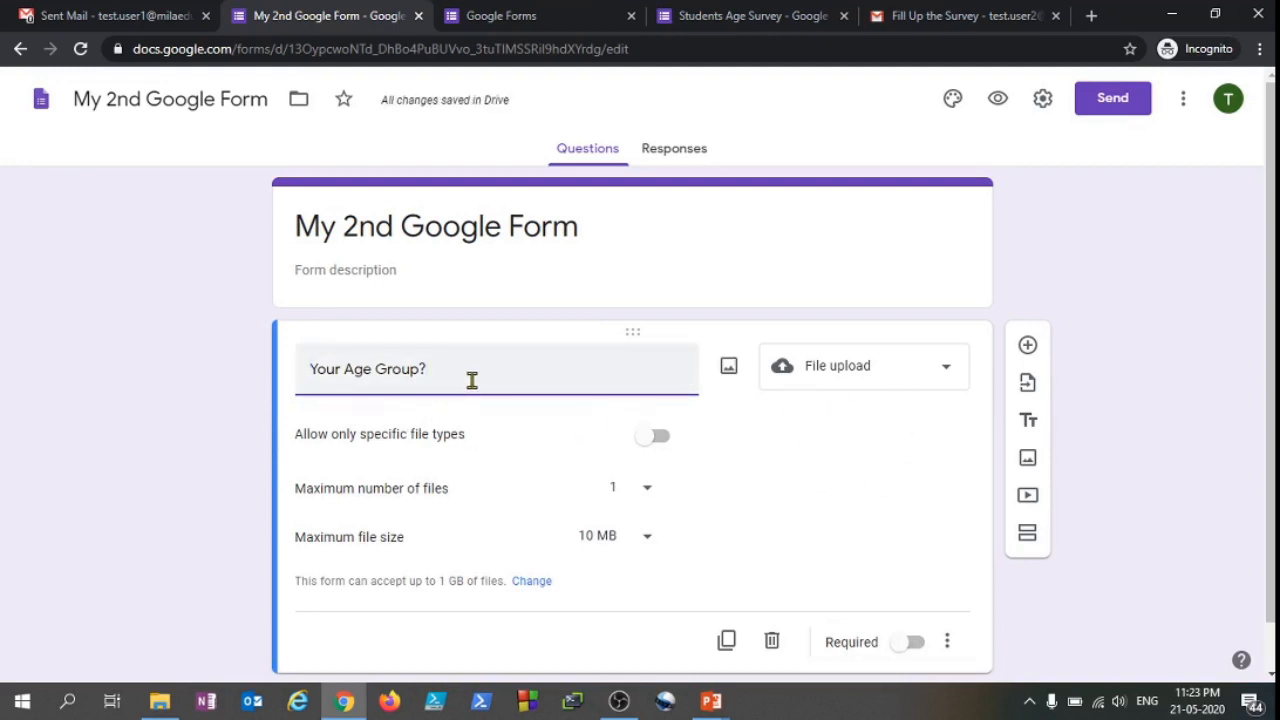
Replace the question text with "upload your recent pic" and turn on the restriction to specific file types
{"action": "left_click_drag", "start_coordinate": [472, 380], "coordinate": [306, 370]}
{"action": "scroll", "coordinate": [486, 414], "scroll_direction": "down", "scroll_amount": 1}
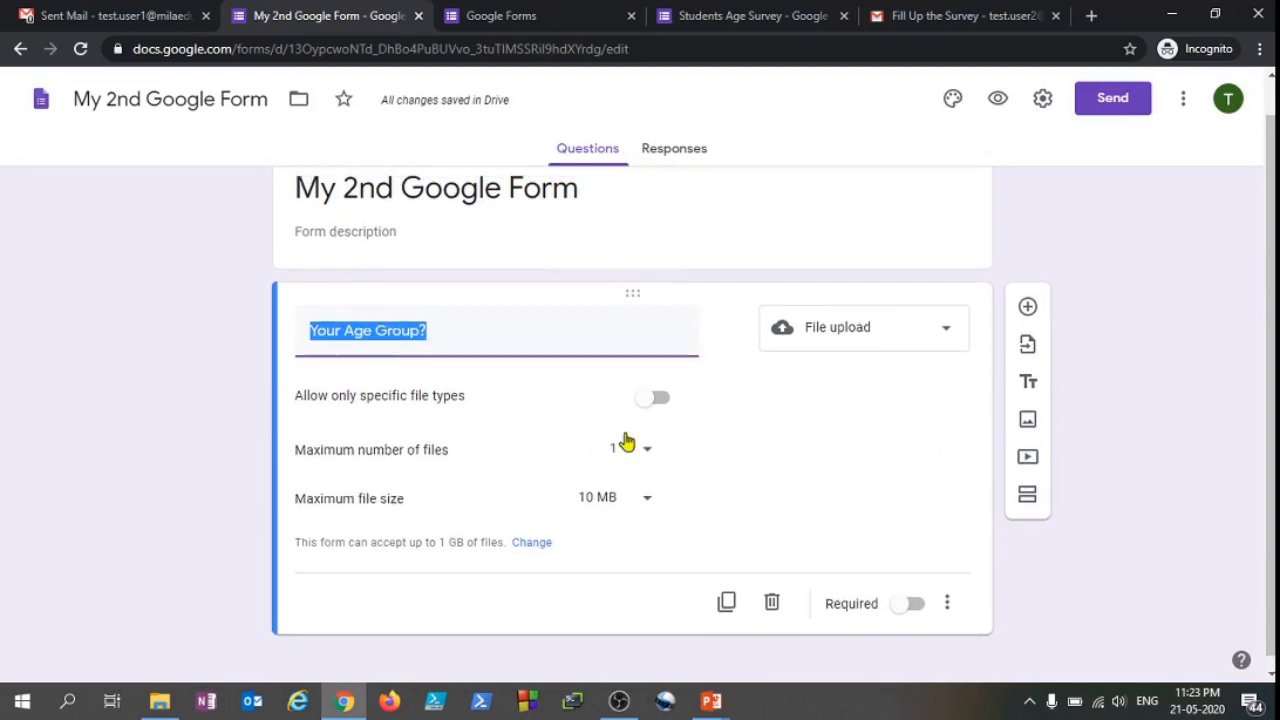
{"action": "key", "text": "BackSpace"}
{"action": "type", "text": "U"}
{"action": "key", "text": "BackSpace"}
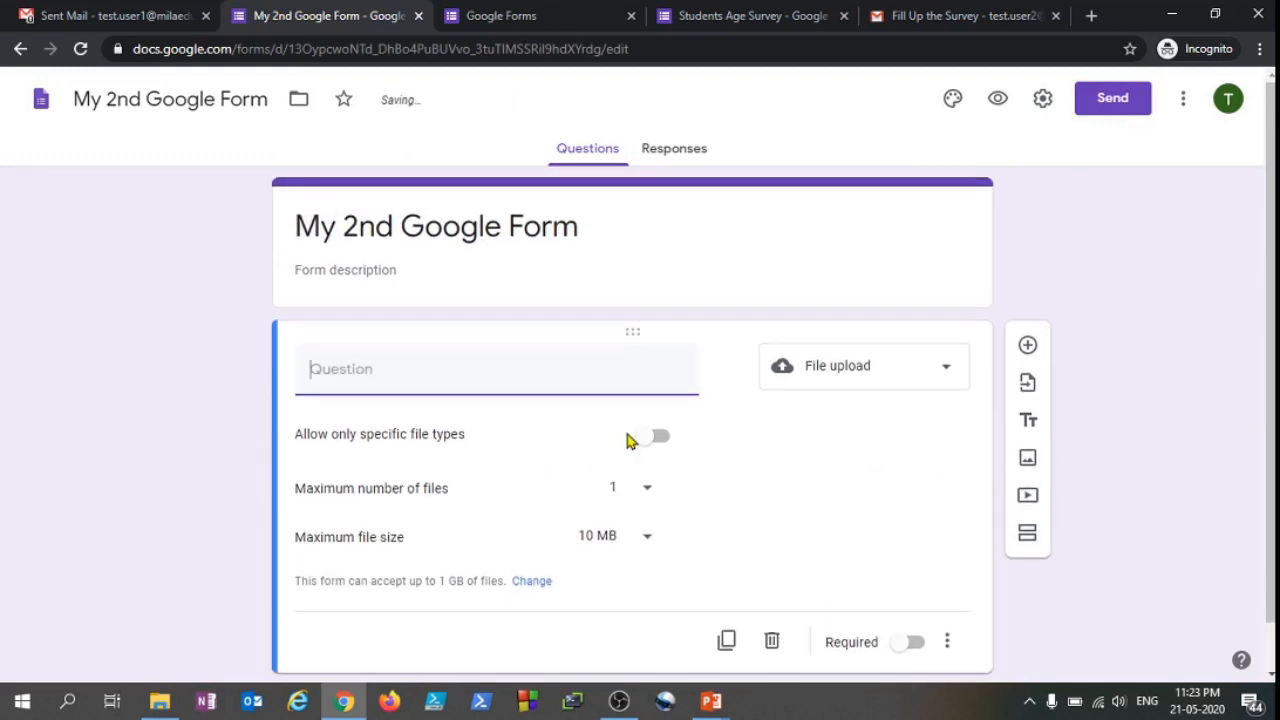
{"action": "type", "text": "upload your recent pic"}
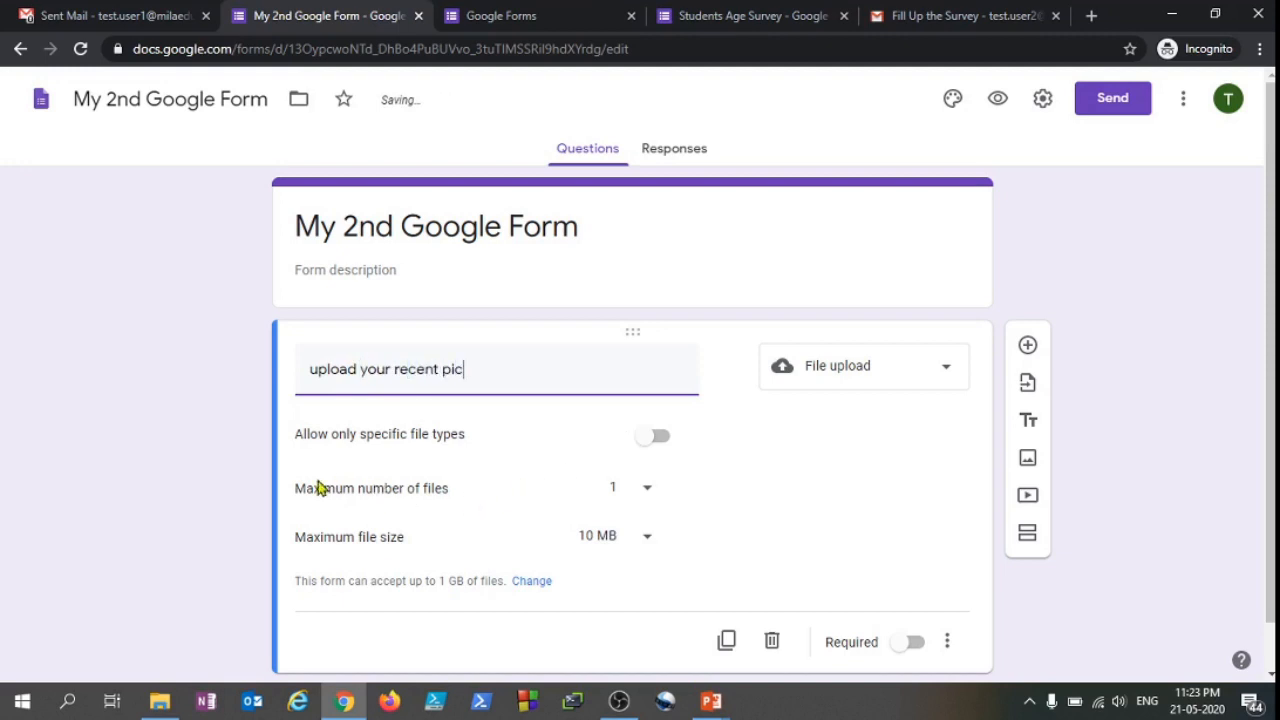
{"action": "left_click_drag", "start_coordinate": [340, 447], "coordinate": [457, 437]}
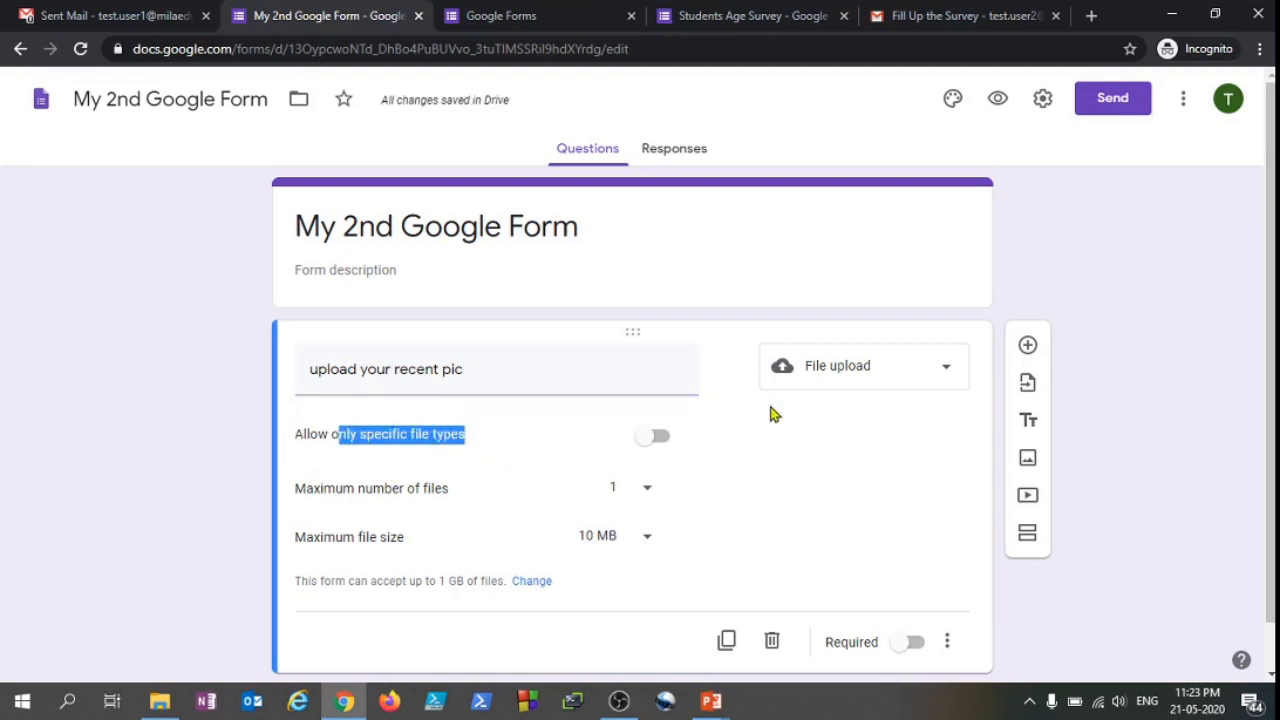
{"action": "left_click", "coordinate": [652, 442]}
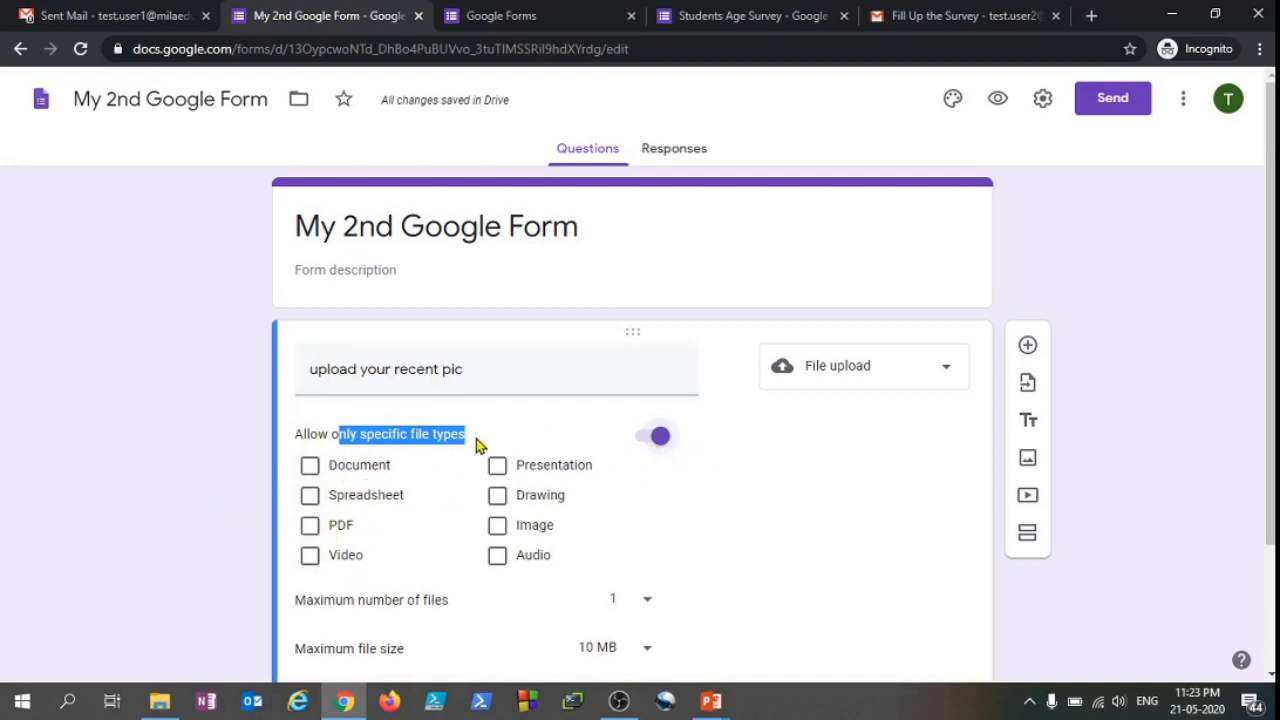
Examine the upload question's maximum number of files setting and the available maximum file sizes
{"action": "scroll", "coordinate": [449, 518], "scroll_direction": "down", "scroll_amount": 2}
{"action": "scroll", "coordinate": [453, 519], "scroll_direction": "down", "scroll_amount": 1}
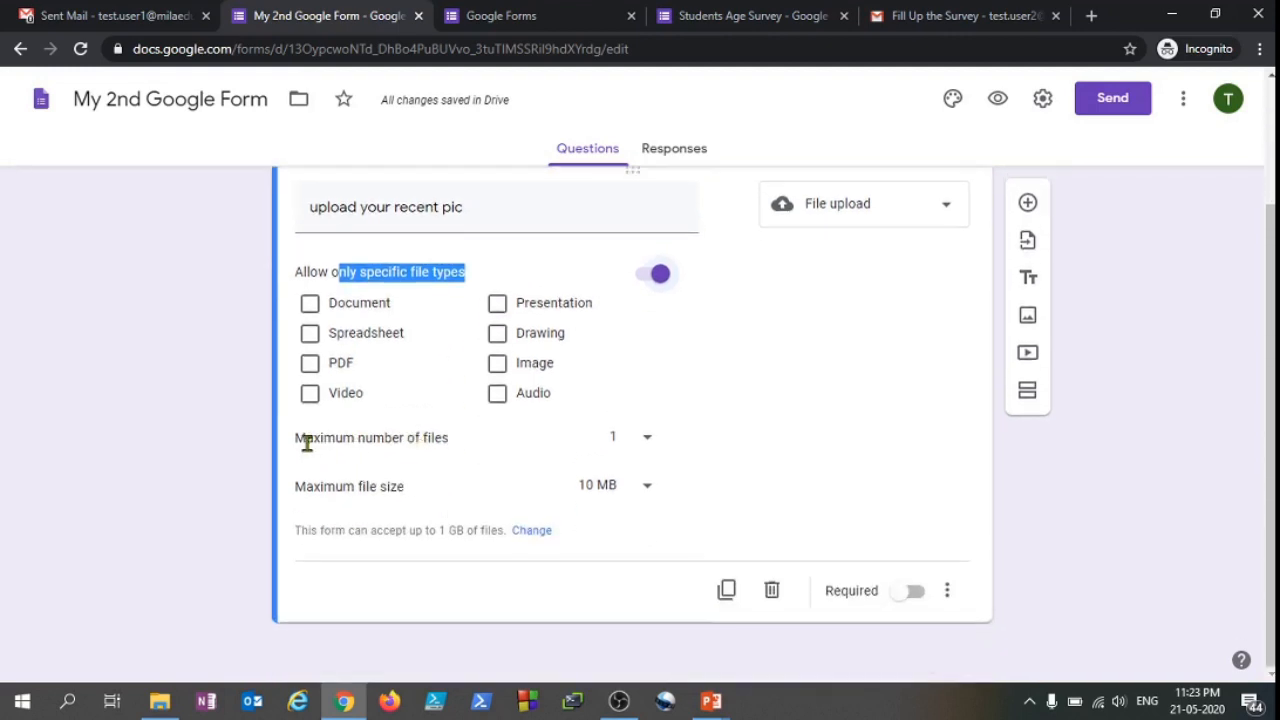
{"action": "left_click_drag", "start_coordinate": [300, 444], "coordinate": [447, 458]}
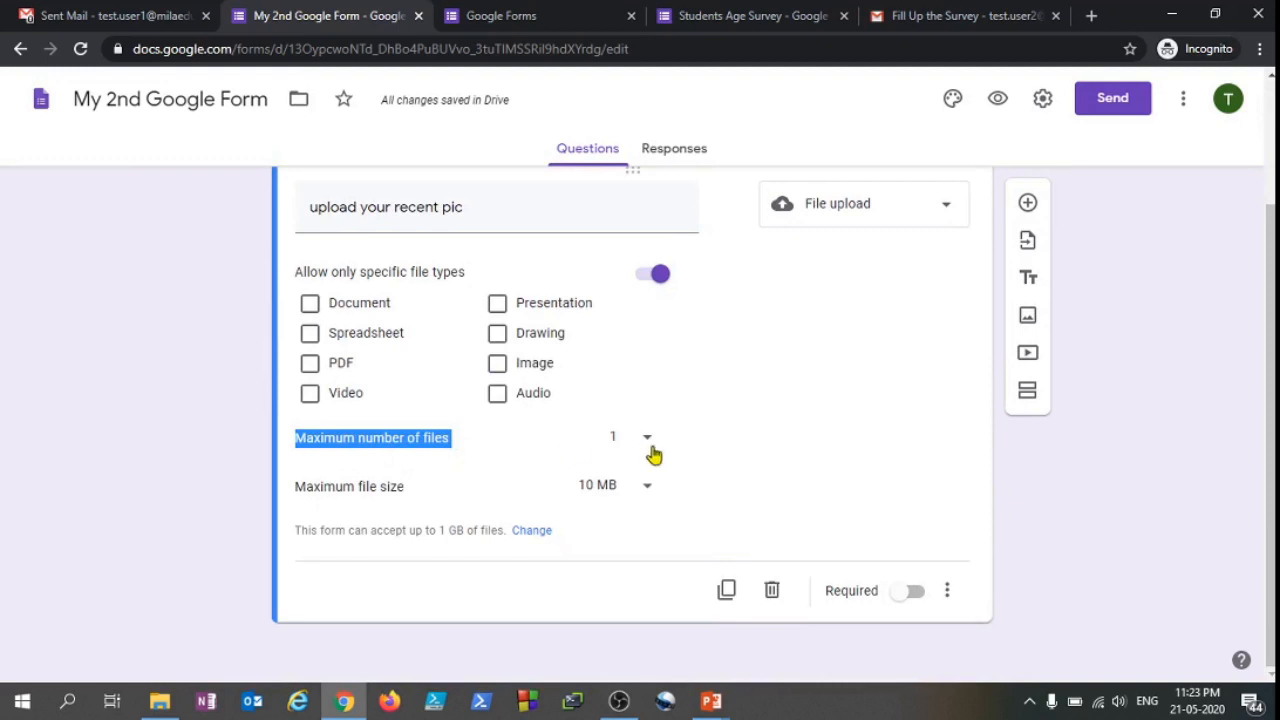
{"action": "left_click", "coordinate": [342, 443]}
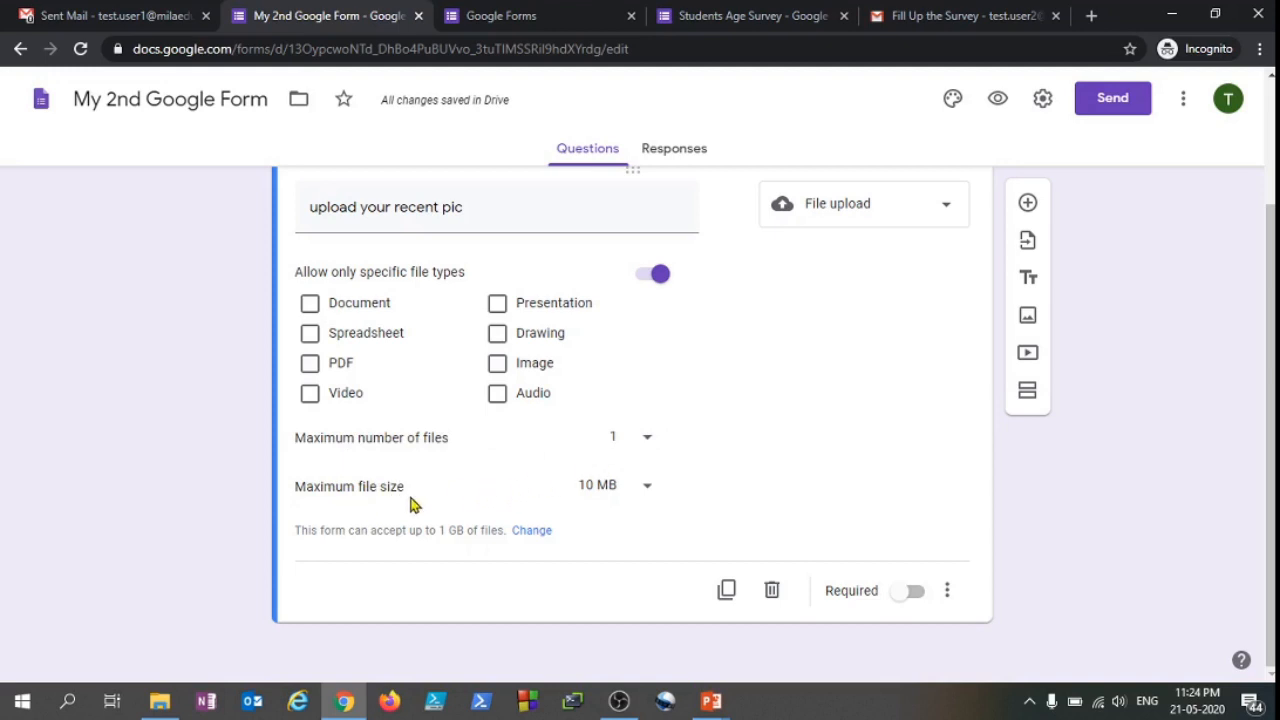
{"action": "left_click", "coordinate": [646, 492]}
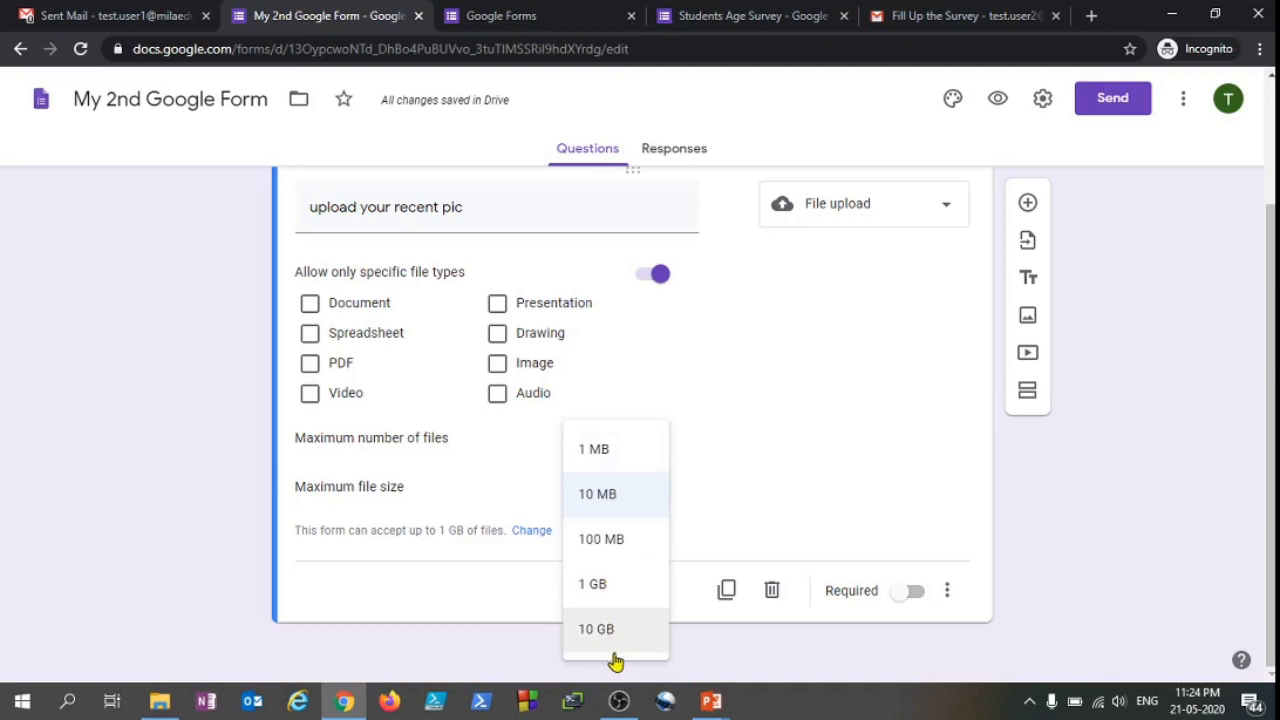
{"action": "left_click", "coordinate": [766, 516]}
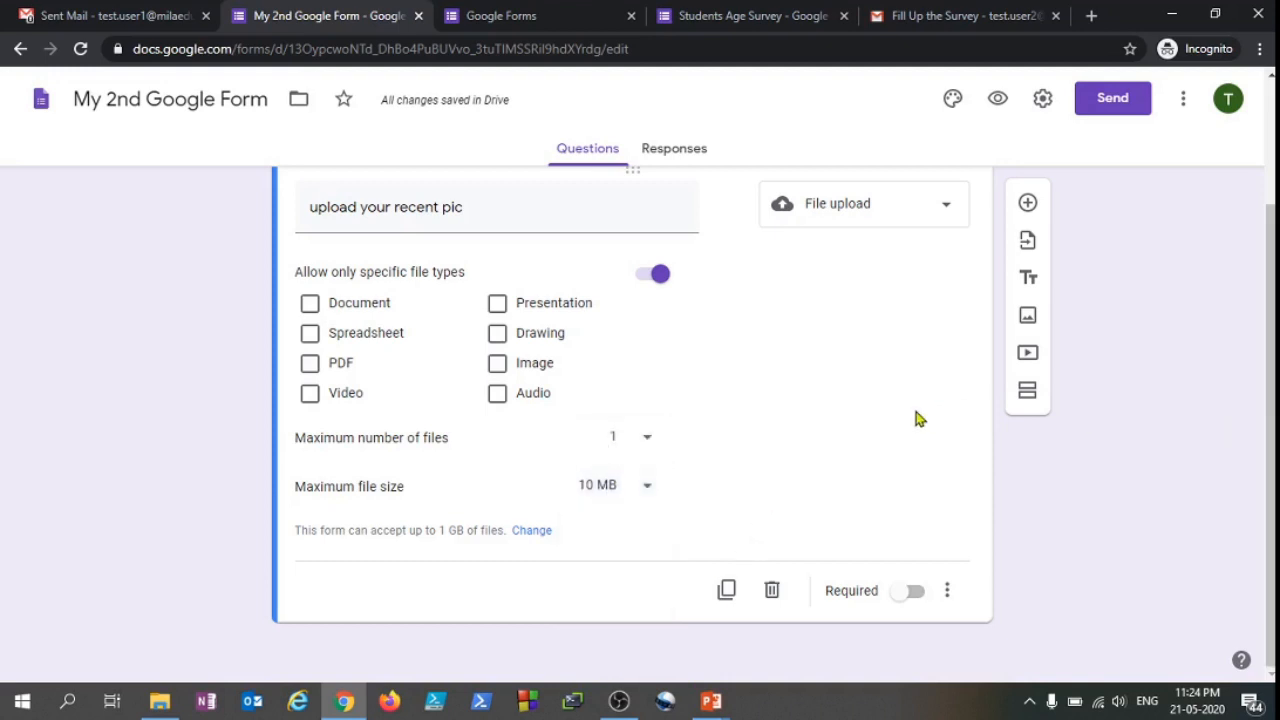
Make the "upload your recent pic" question required
{"action": "scroll", "coordinate": [847, 458], "scroll_direction": "up", "scroll_amount": 3}
{"action": "scroll", "coordinate": [847, 458], "scroll_direction": "down", "scroll_amount": 3}
{"action": "left_click", "coordinate": [906, 598]}
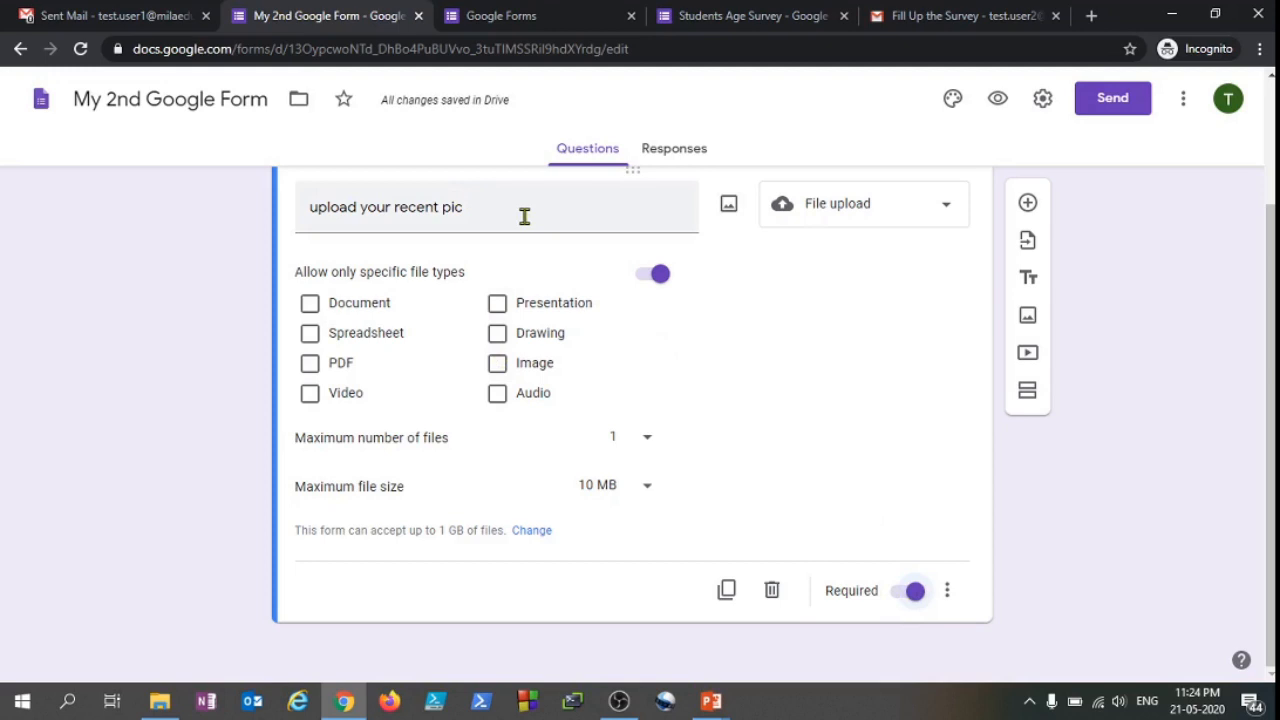
Add a new multiple choice question with the text "your age group?" below the upload question
{"action": "scroll", "coordinate": [470, 345], "scroll_direction": "up", "scroll_amount": 2}
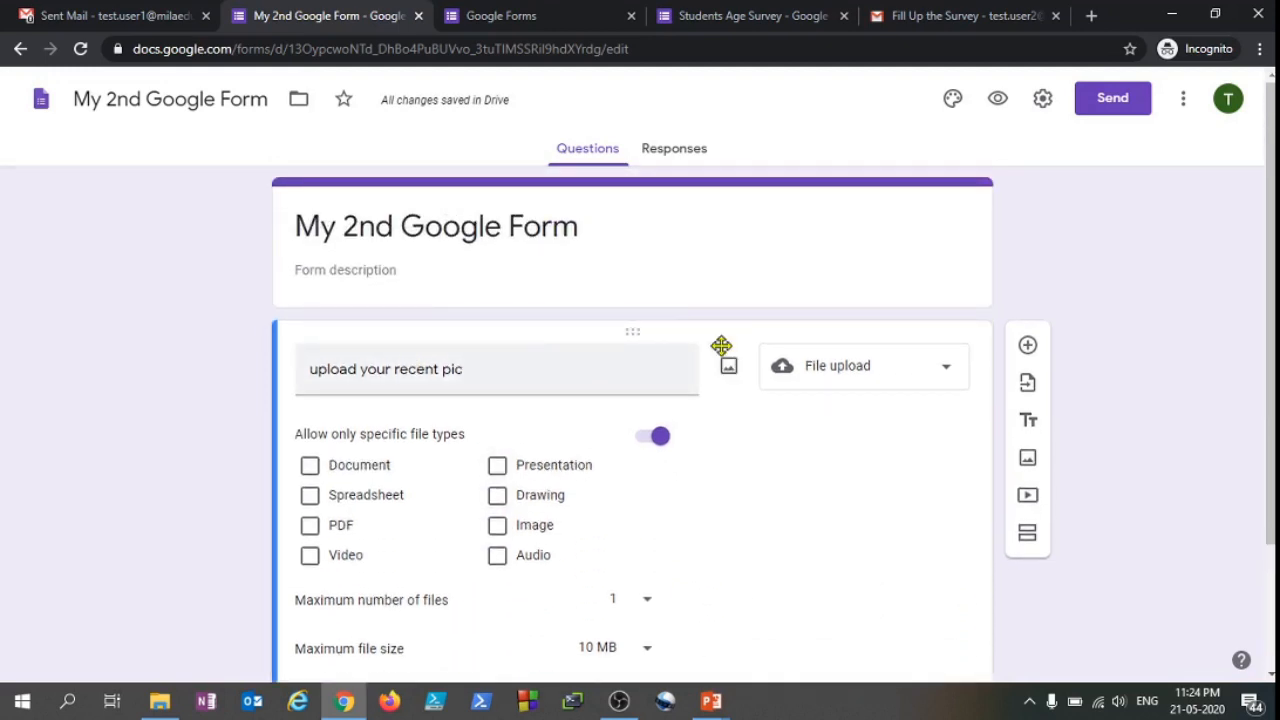
{"action": "scroll", "coordinate": [770, 380], "scroll_direction": "down", "scroll_amount": 2}
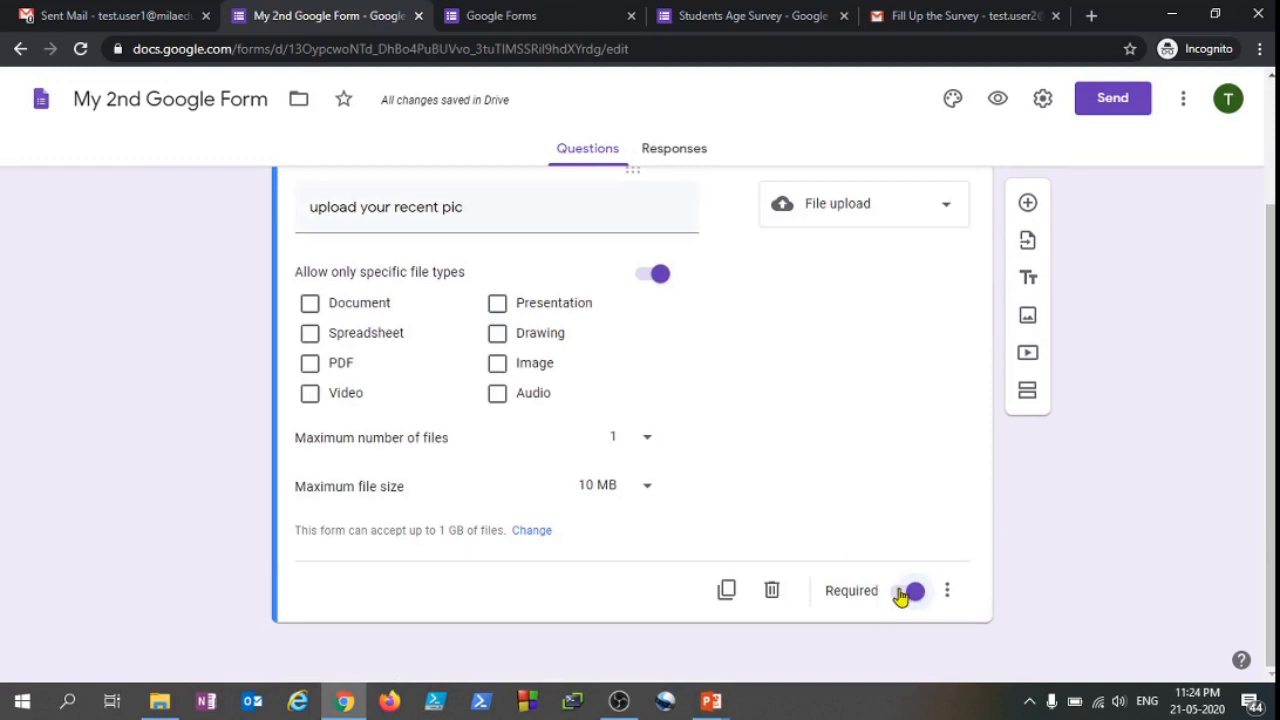
{"action": "scroll", "coordinate": [663, 371], "scroll_direction": "up", "scroll_amount": 2}
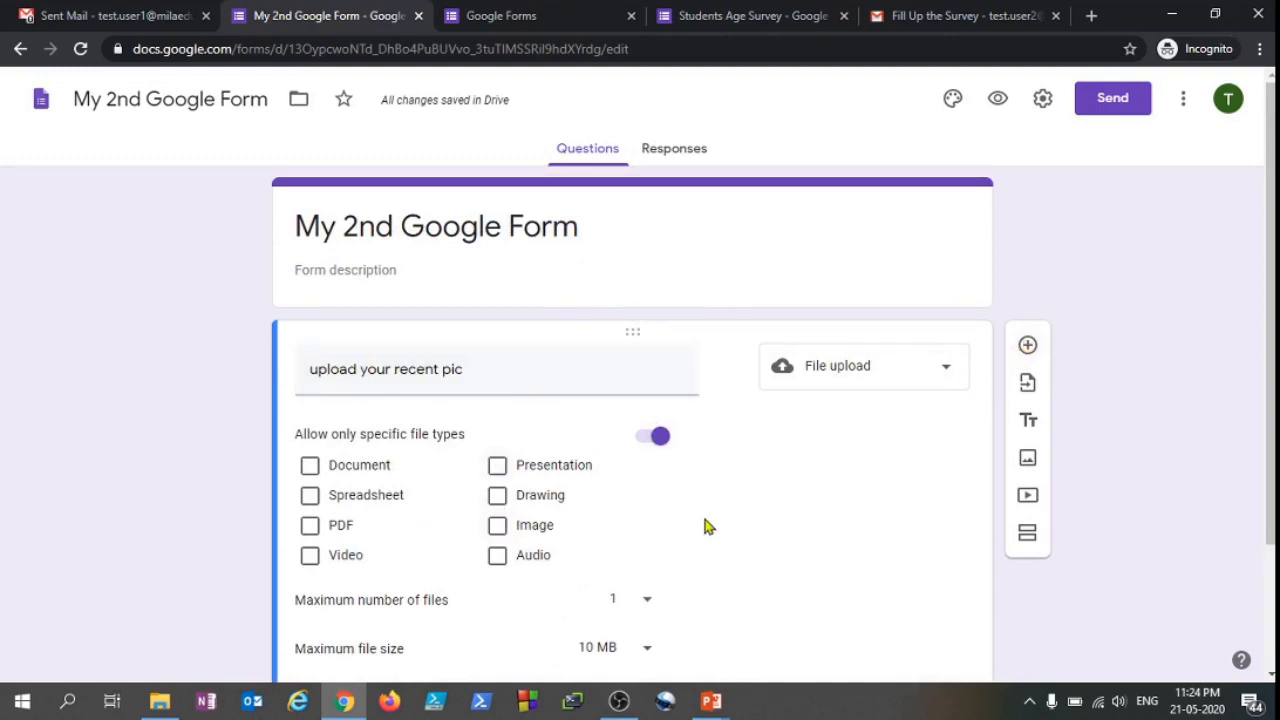
{"action": "left_click", "coordinate": [1028, 347]}
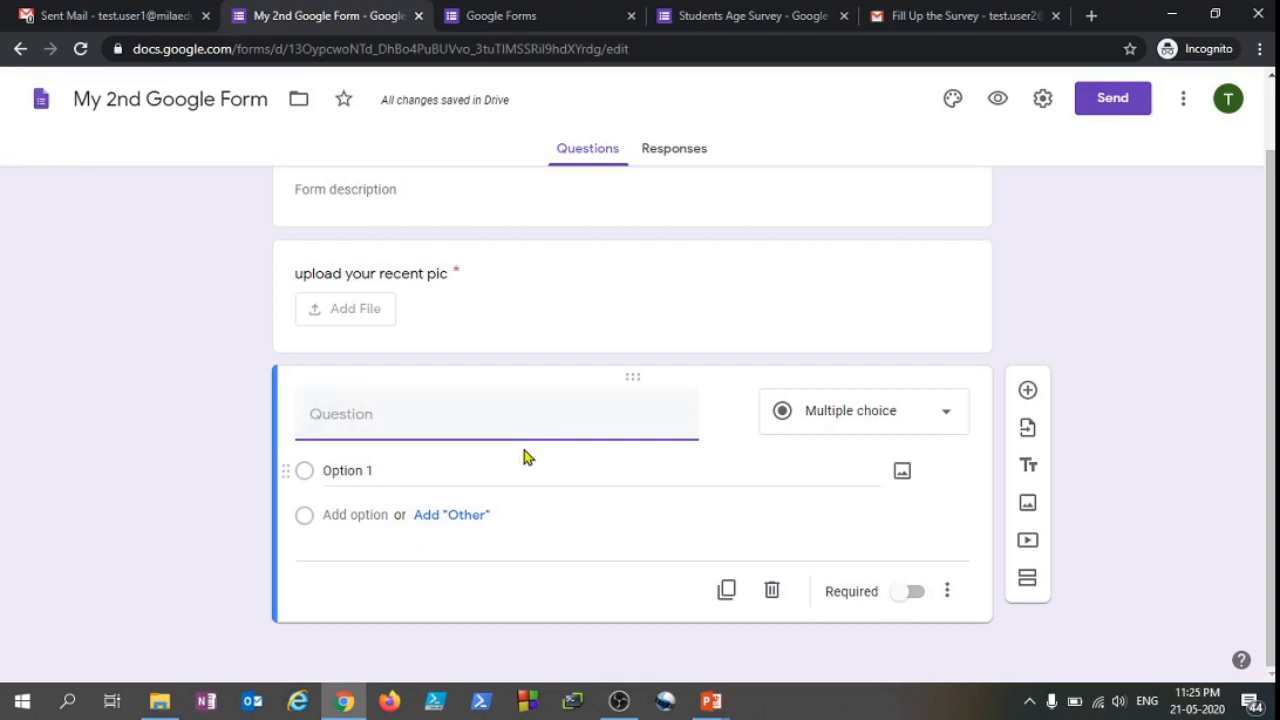
{"action": "type", "text": "your age "}
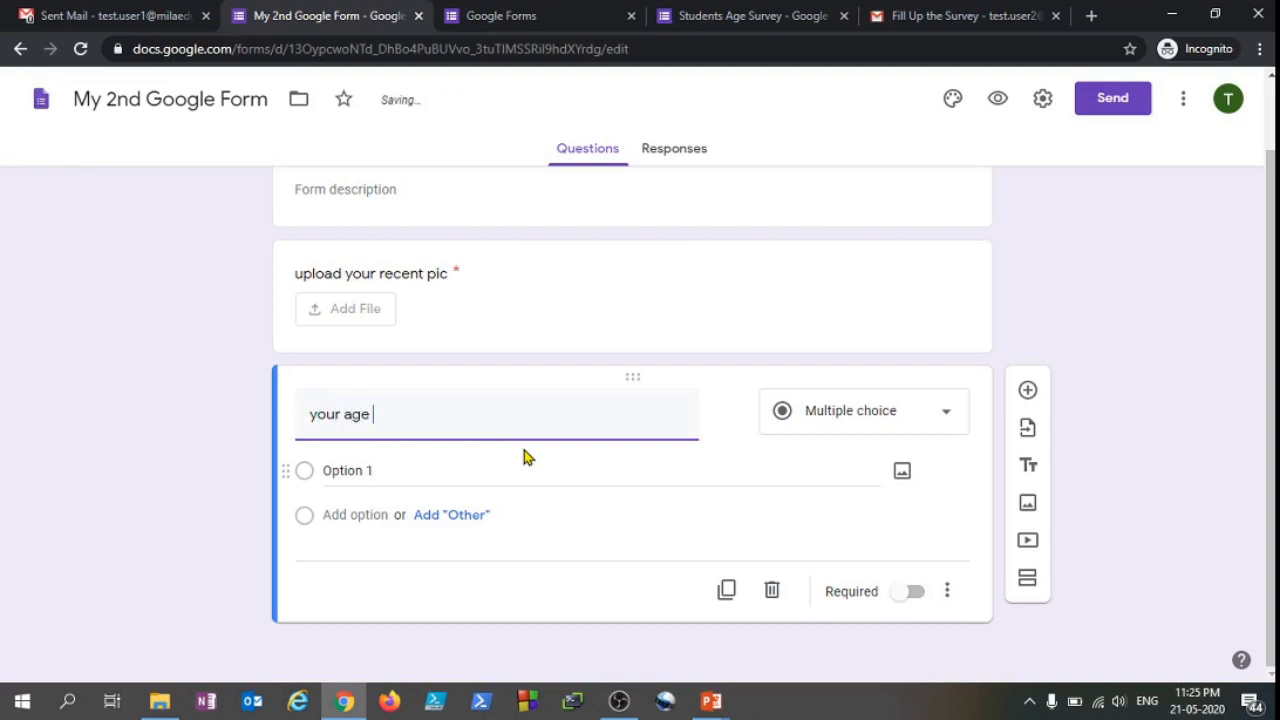
{"action": "type", "text": "group?"}
Give the age group question the options 18-35, 36-45 and 46-55, plus an "Other" option
{"action": "left_click", "coordinate": [390, 478]}
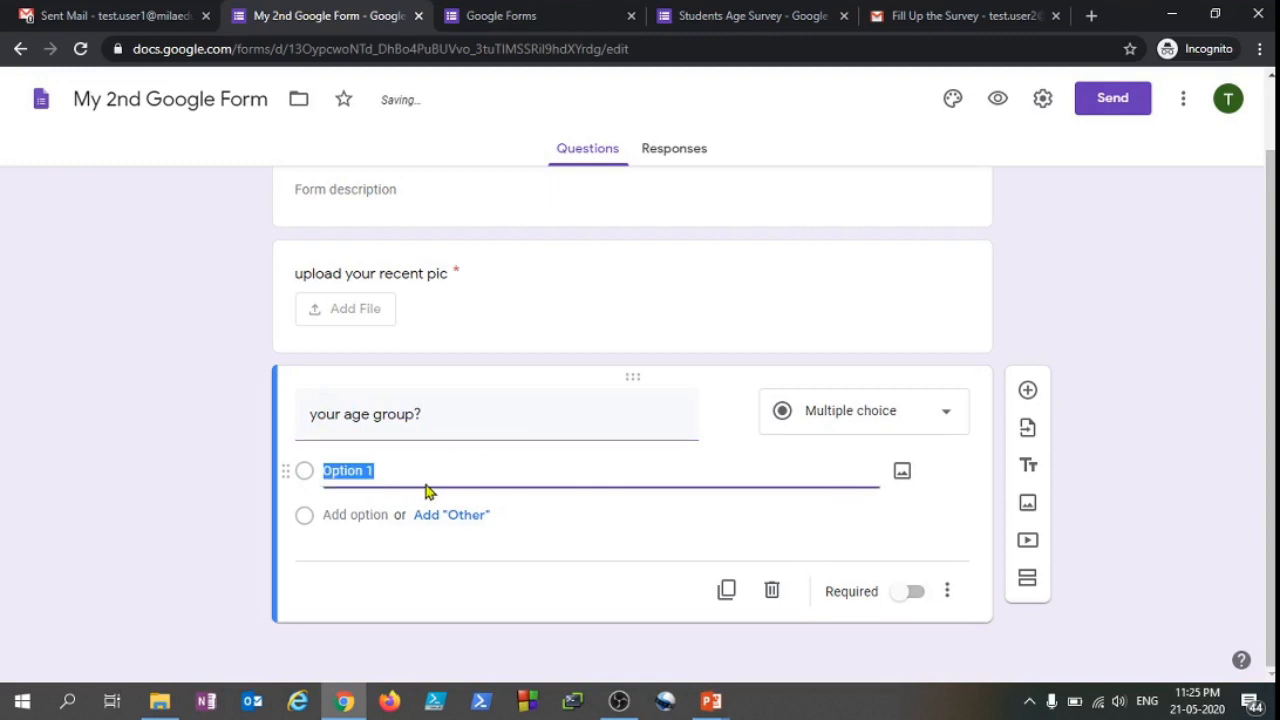
{"action": "type", "text": "18-"}
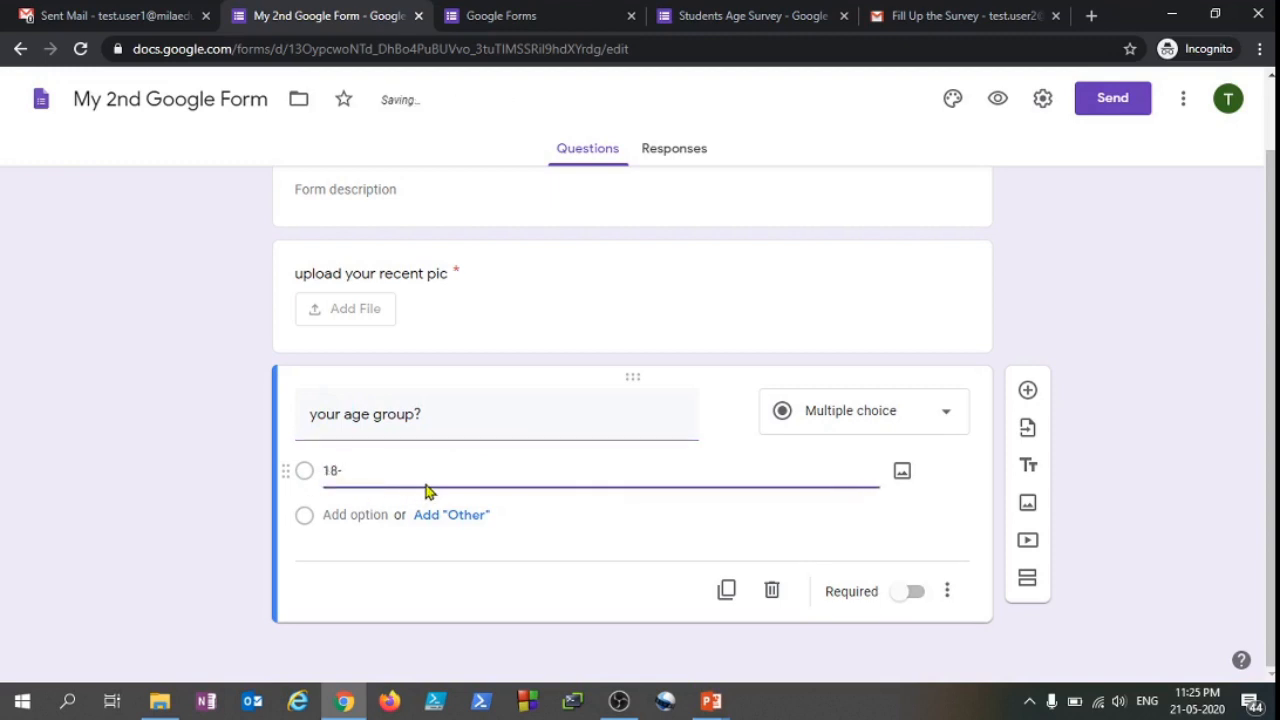
{"action": "type", "text": "35"}
{"action": "left_click", "coordinate": [416, 519]}
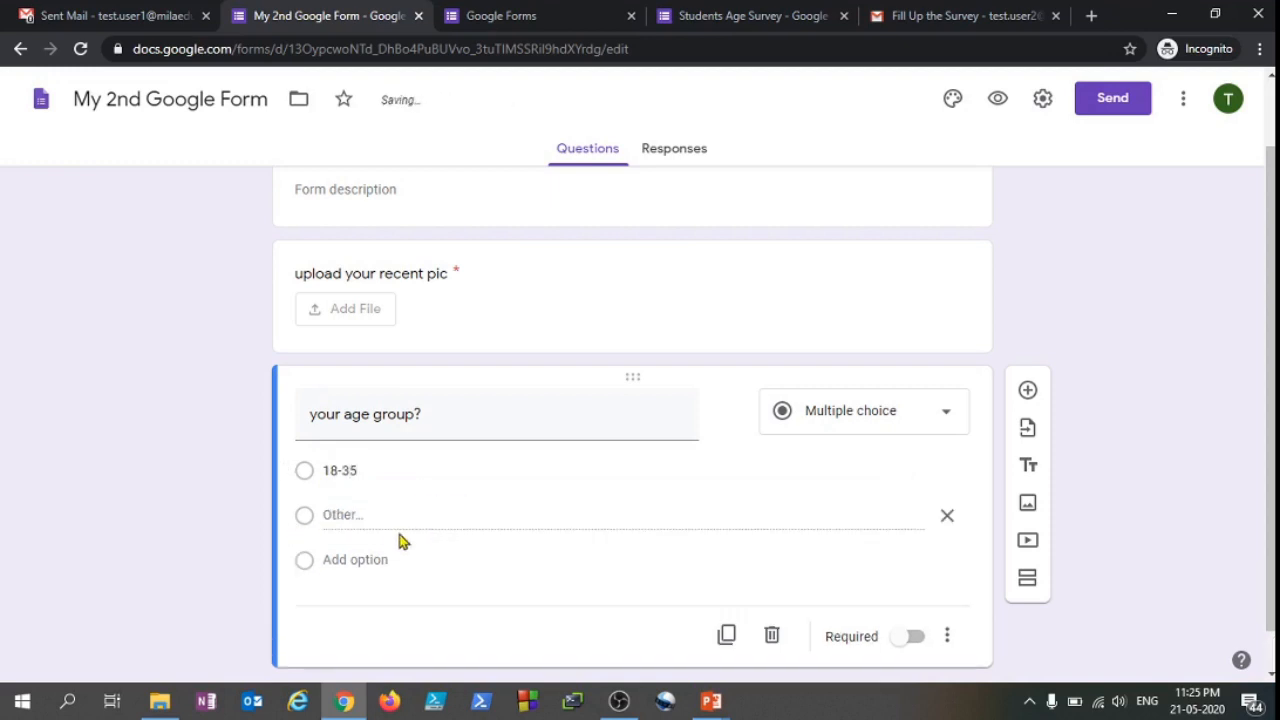
{"action": "left_click", "coordinate": [349, 559]}
{"action": "type", "text": "36-"}
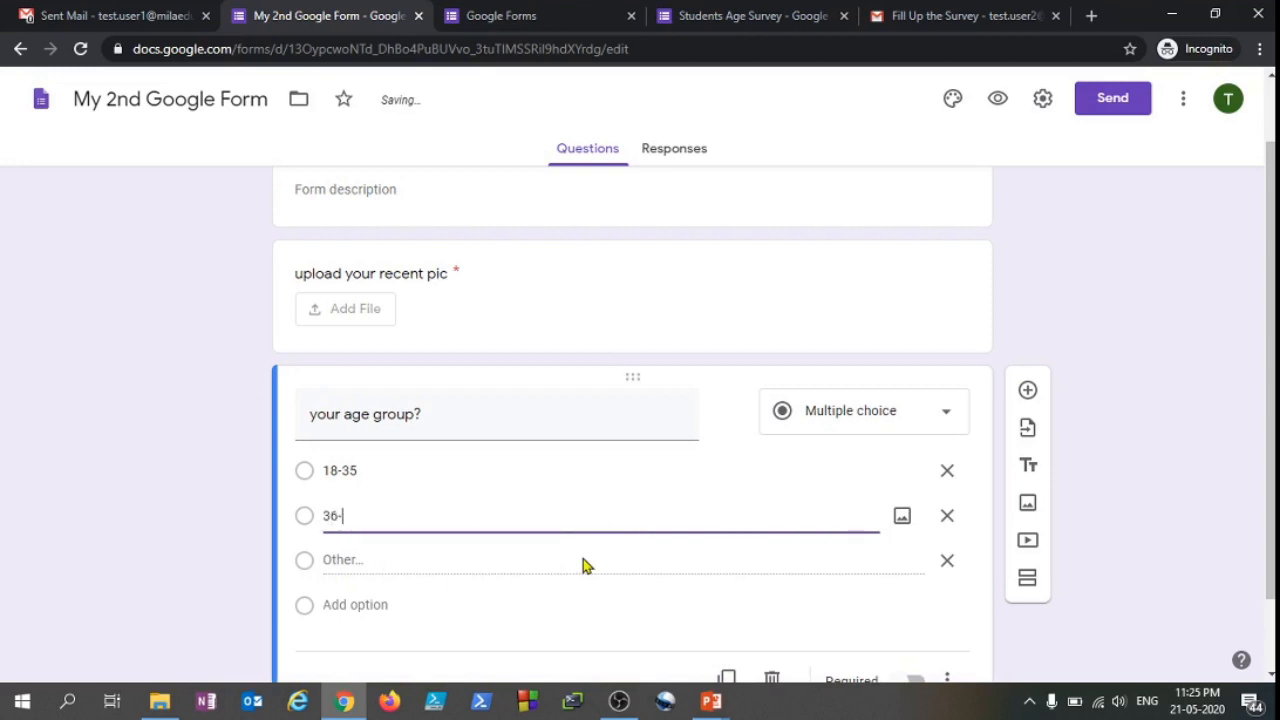
{"action": "type", "text": "45"}
{"action": "left_click", "coordinate": [363, 612]}
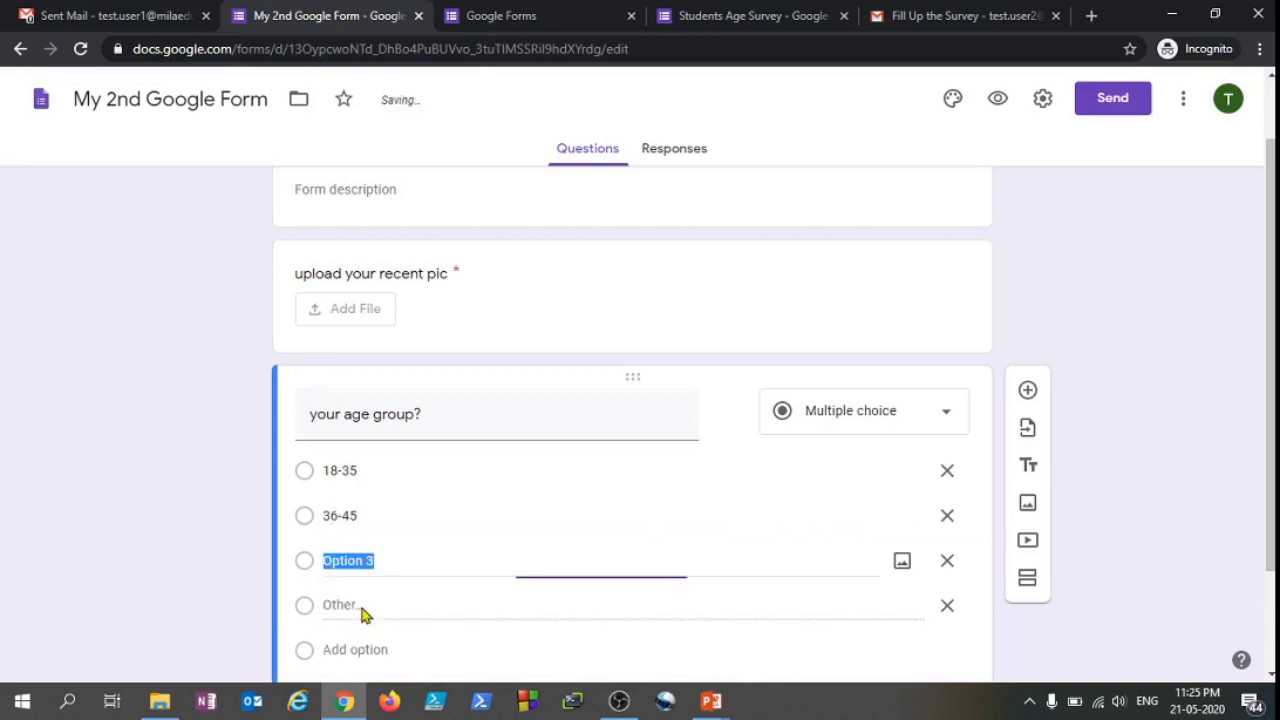
{"action": "type", "text": "4655"}
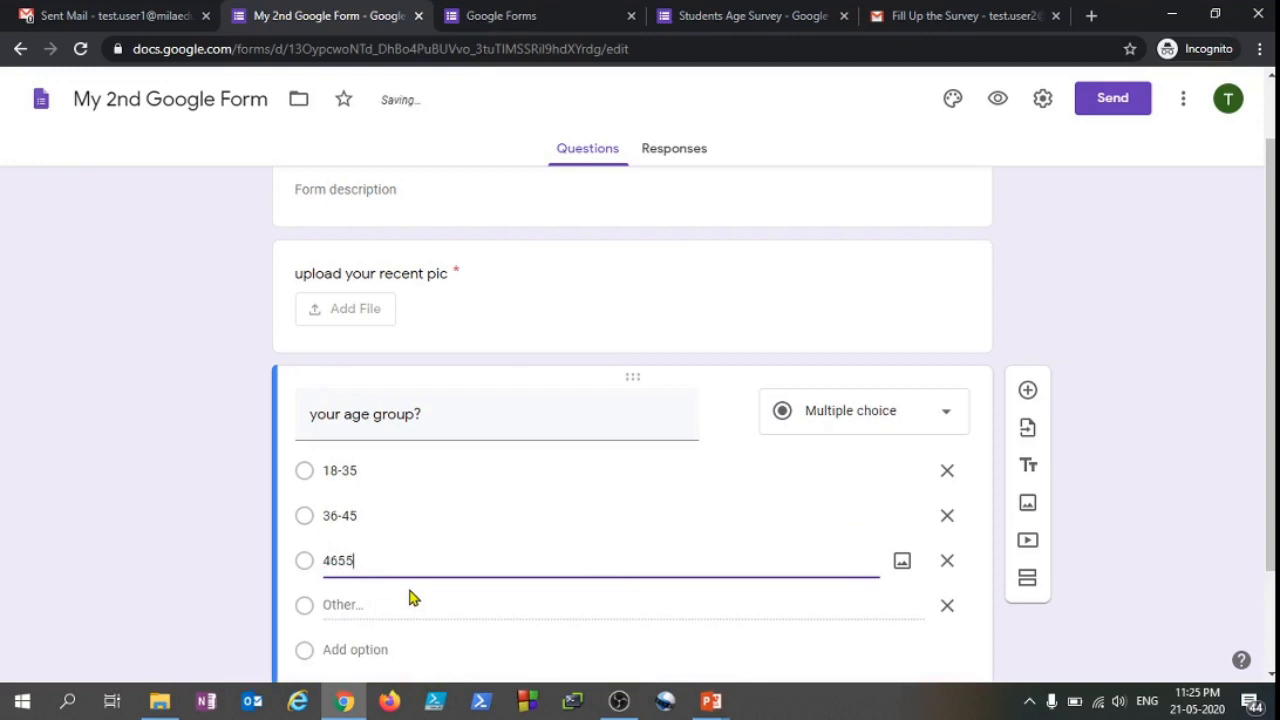
{"action": "type", "text": "-"}
{"action": "left_click", "coordinate": [179, 573]}
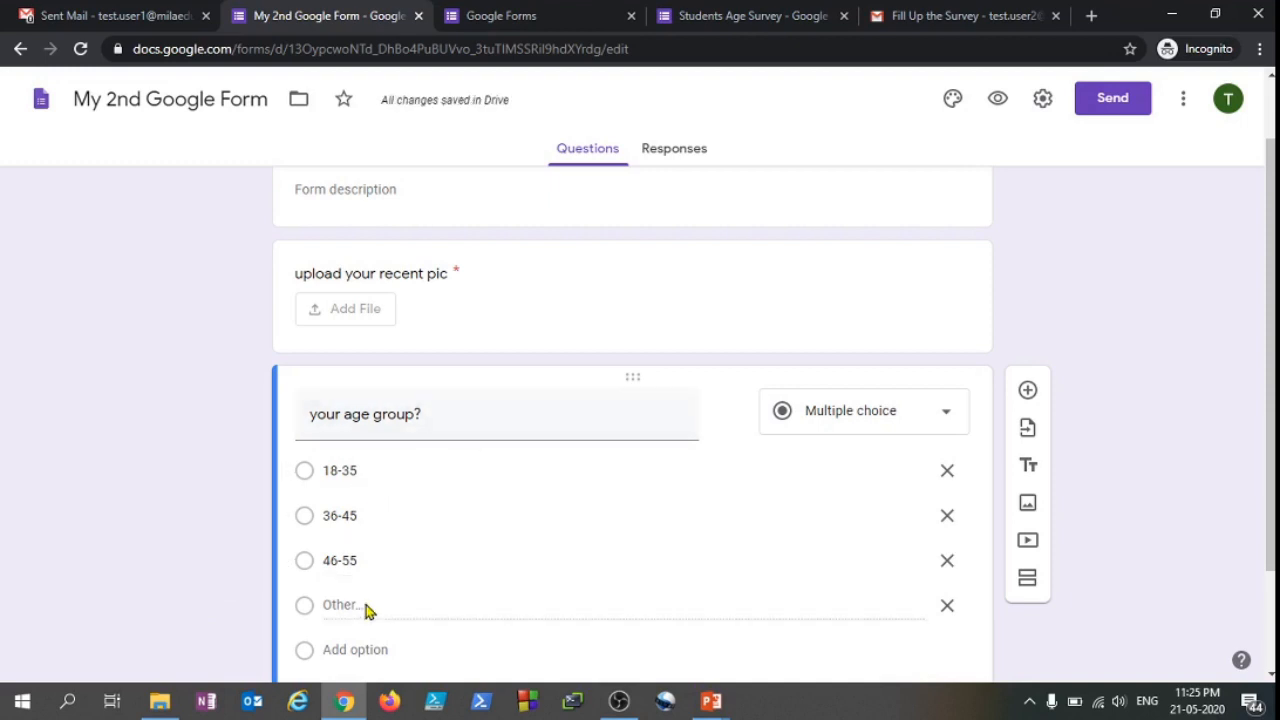
Turn off the restriction to specific file types on the "upload your recent pic" question
{"action": "scroll", "coordinate": [394, 543], "scroll_direction": "up", "scroll_amount": 1}
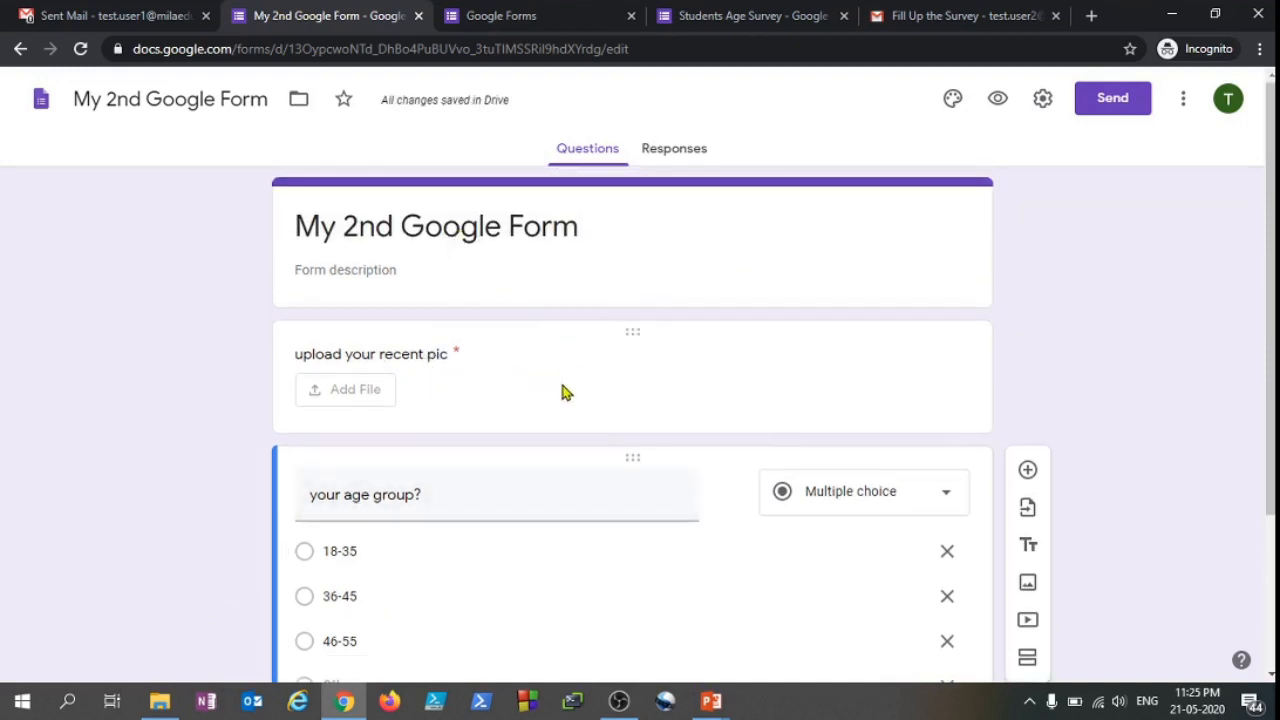
{"action": "scroll", "coordinate": [751, 429], "scroll_direction": "down", "scroll_amount": 2}
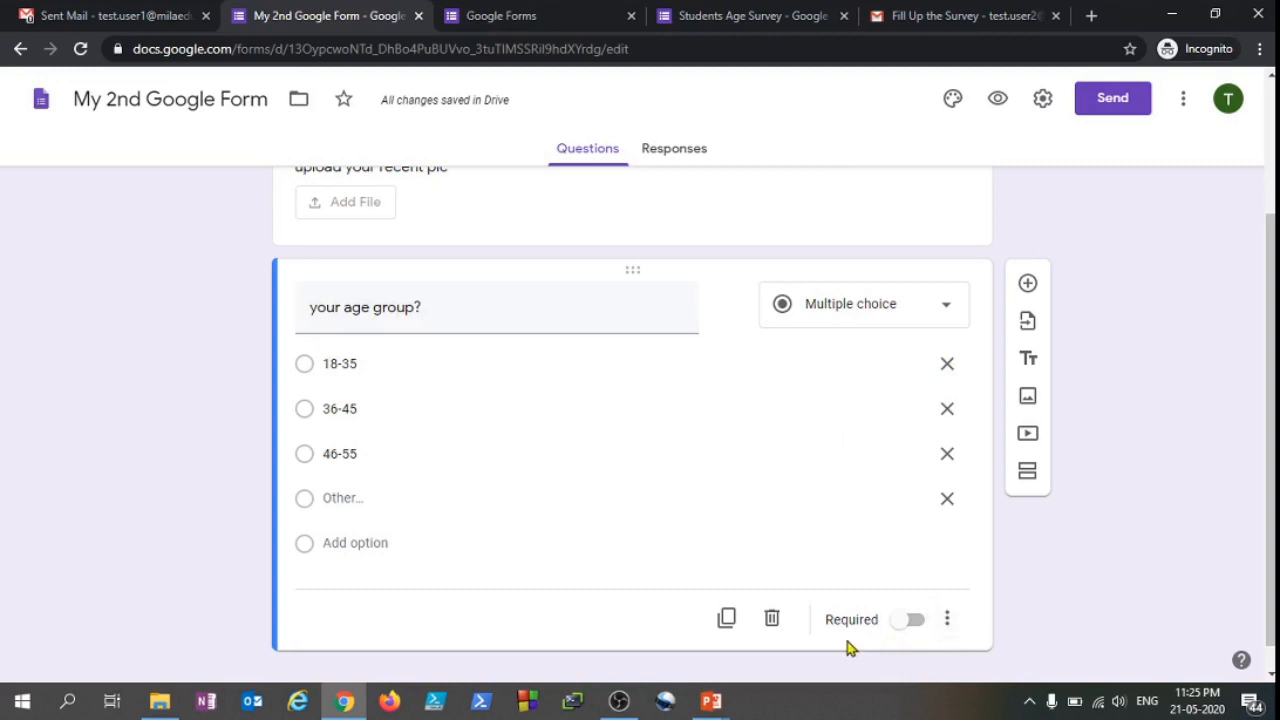
{"action": "left_click", "coordinate": [771, 617]}
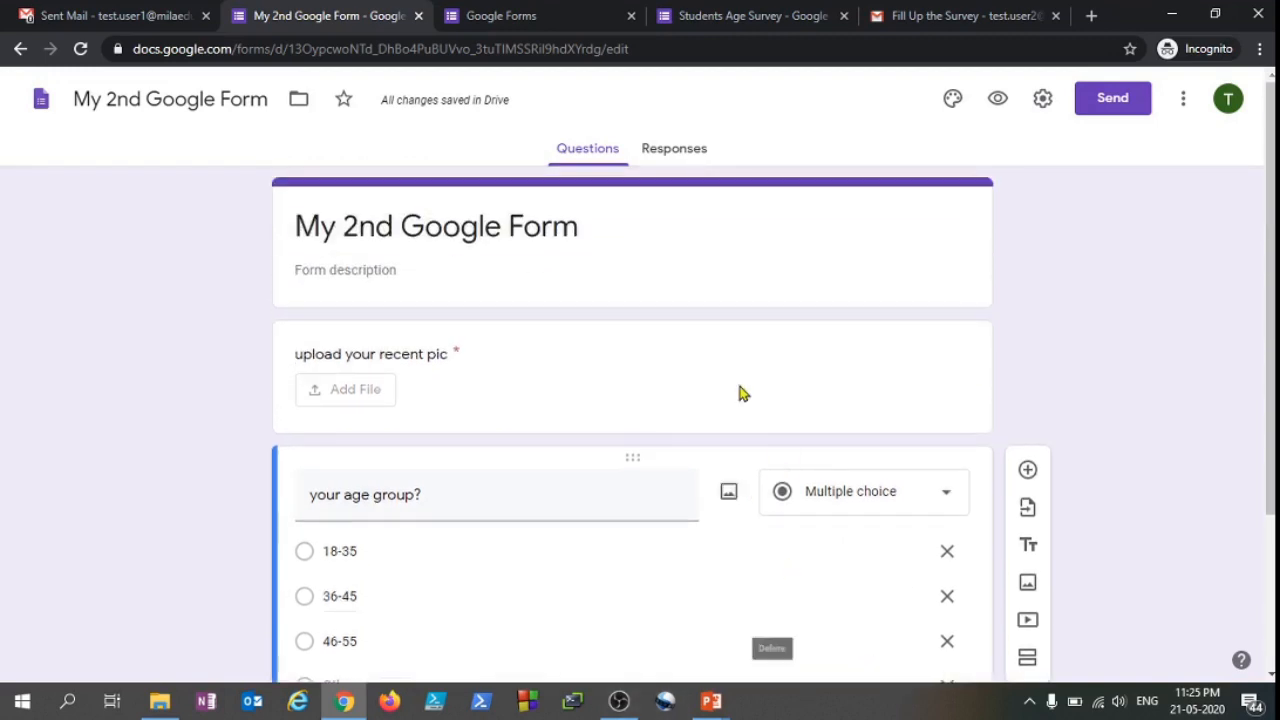
{"action": "scroll", "coordinate": [707, 414], "scroll_direction": "down", "scroll_amount": 2}
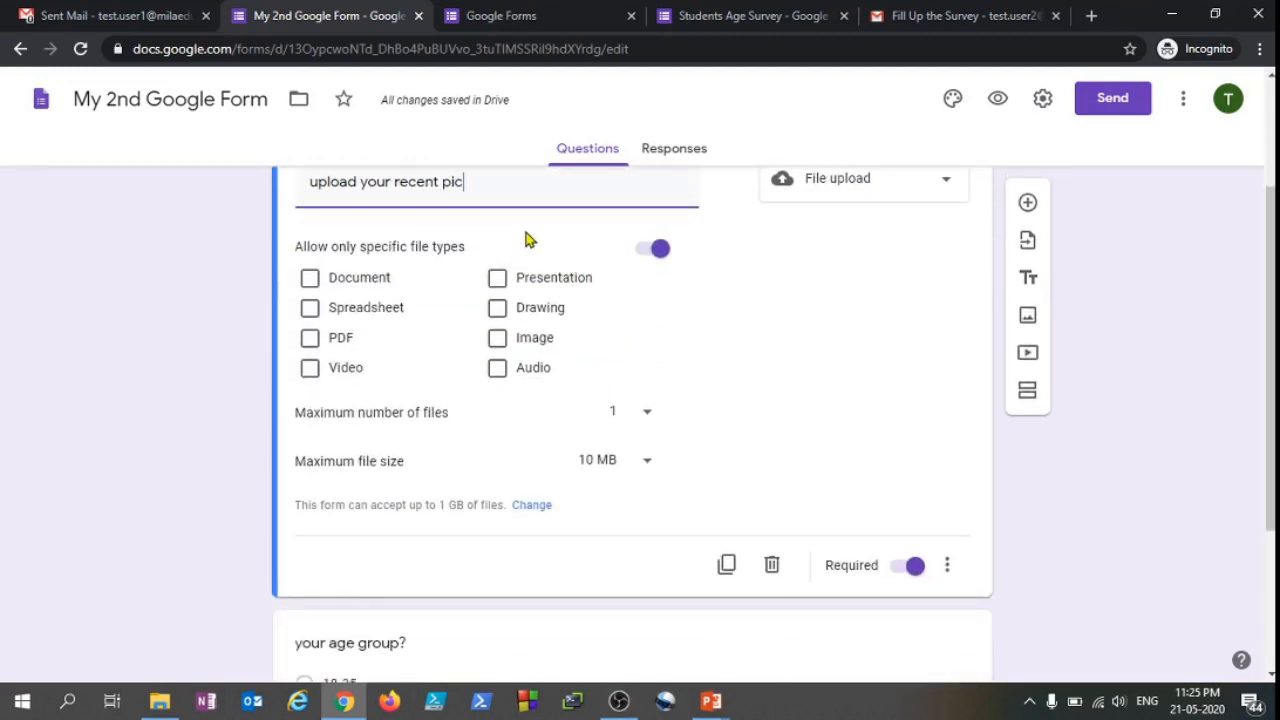
{"action": "left_click", "coordinate": [650, 249]}
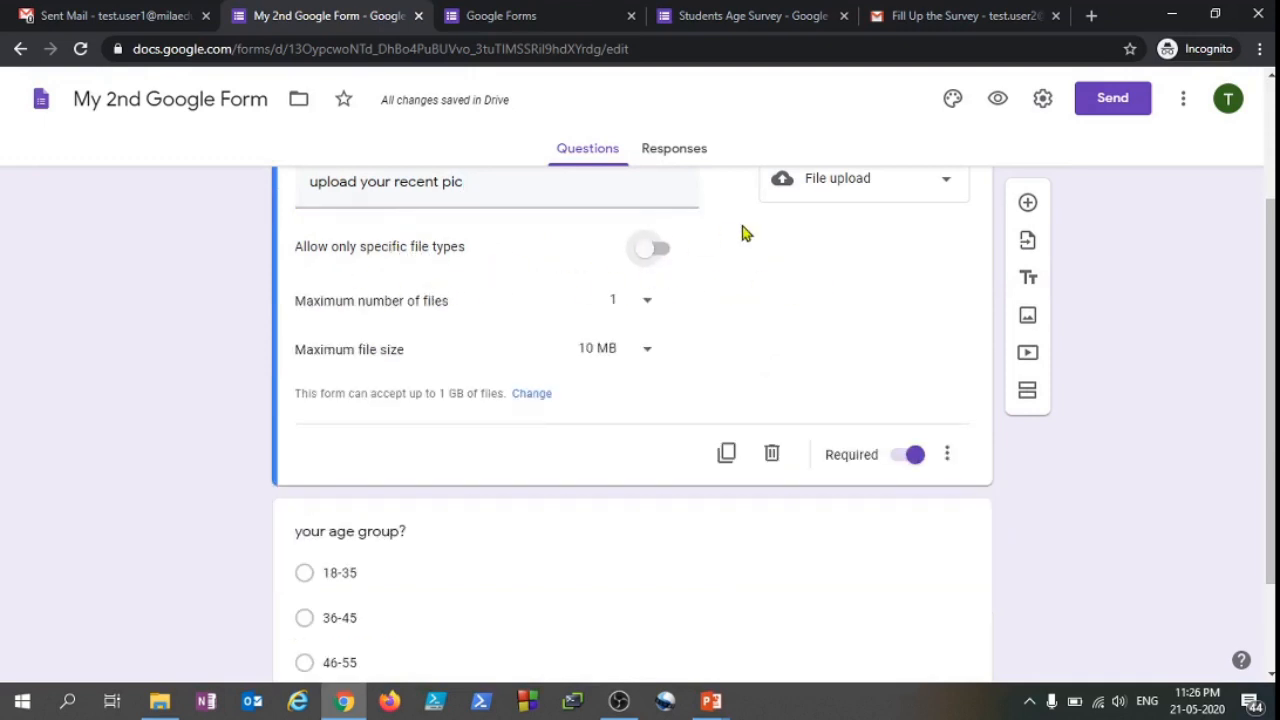
Open the form's sending options, choose sharing by link, and shorten the URL
{"action": "scroll", "coordinate": [578, 330], "scroll_direction": "up", "scroll_amount": 2}
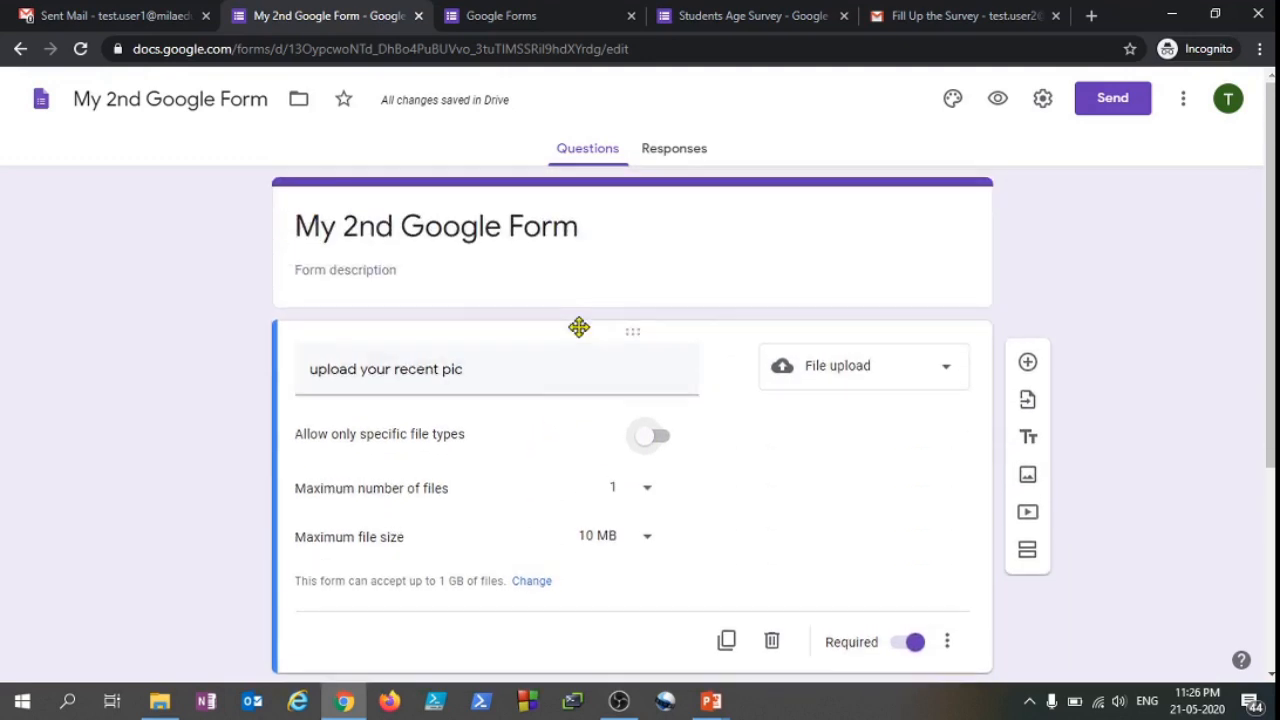
{"action": "scroll", "coordinate": [730, 512], "scroll_direction": "down", "scroll_amount": 4}
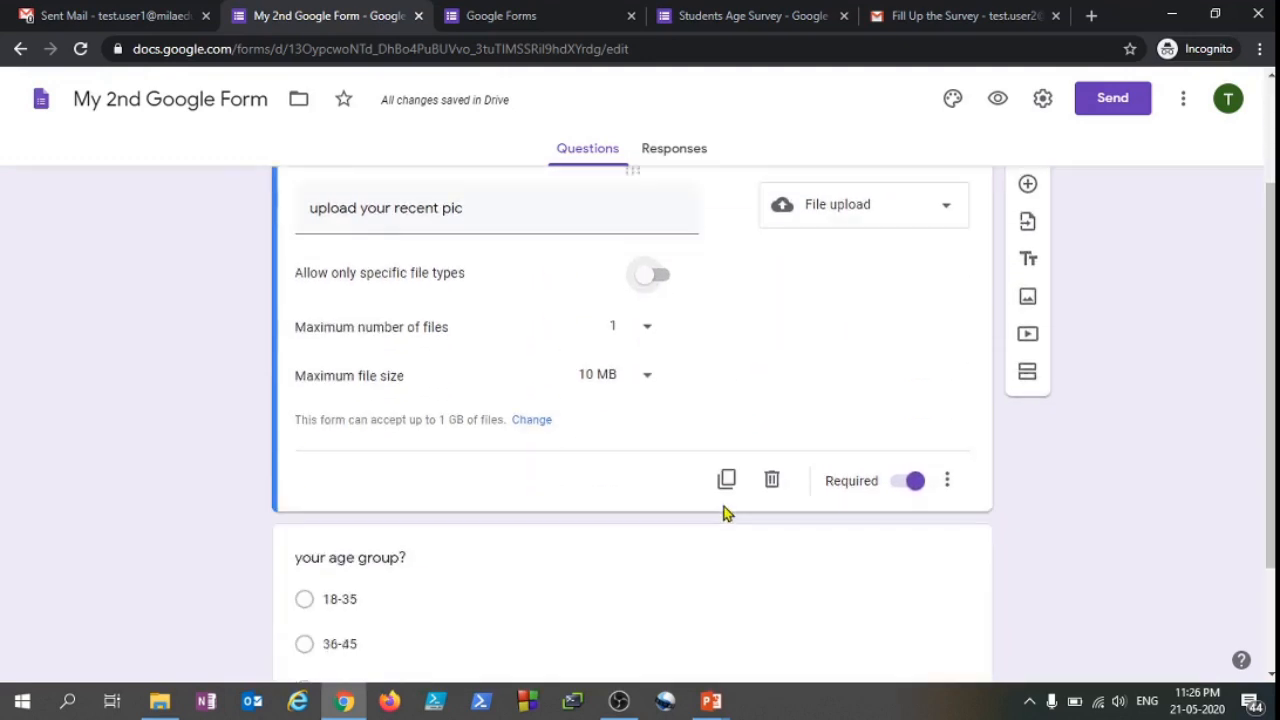
{"action": "scroll", "coordinate": [745, 525], "scroll_direction": "up", "scroll_amount": 3}
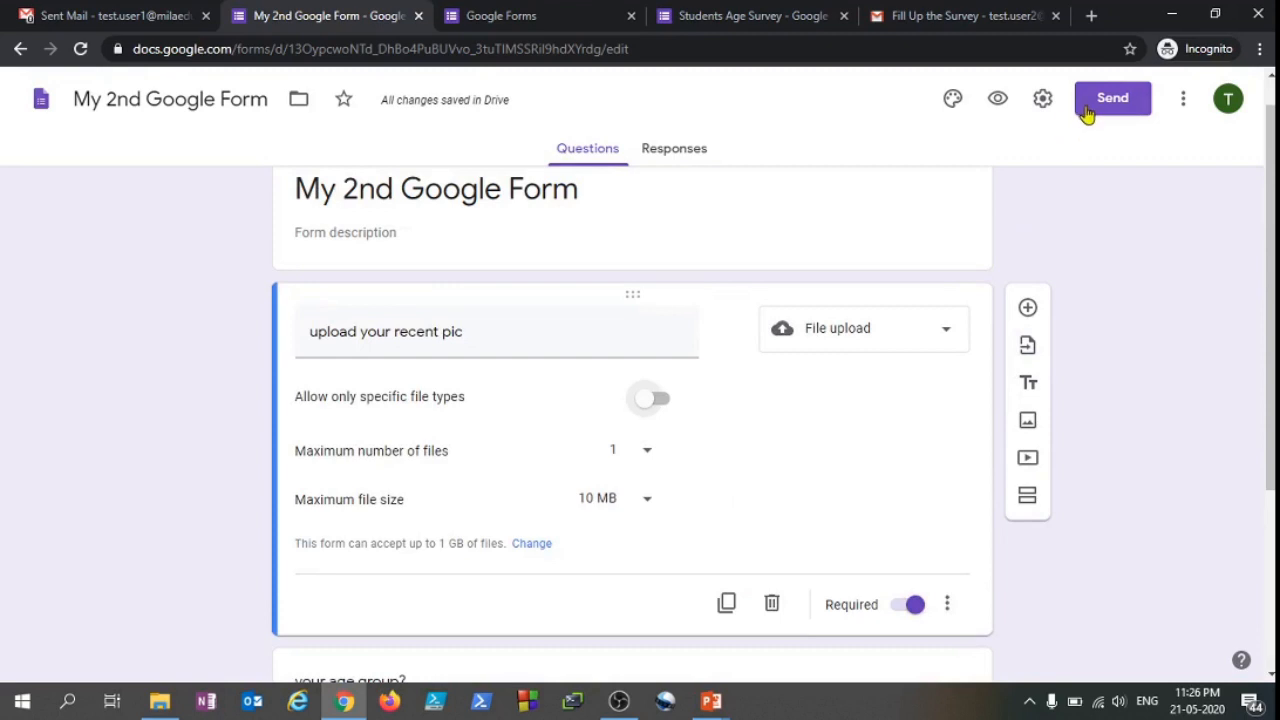
{"action": "scroll", "coordinate": [1060, 135], "scroll_direction": "up", "scroll_amount": 1}
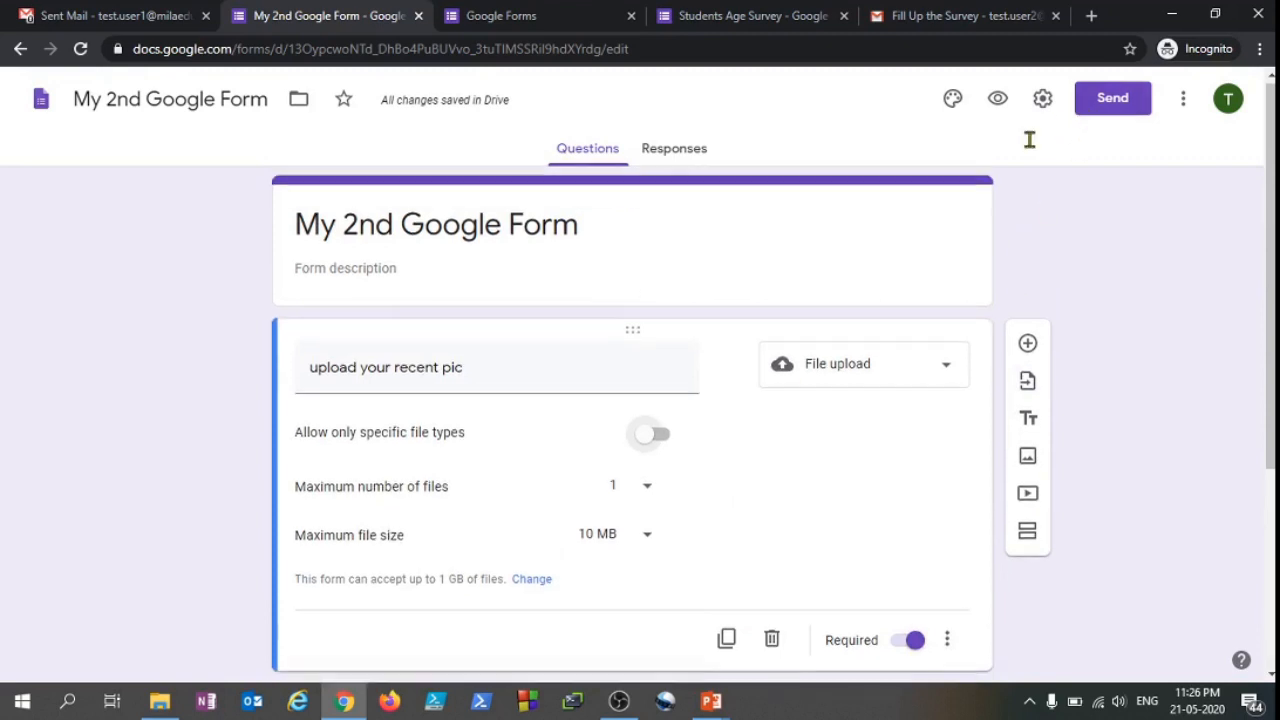
{"action": "left_click", "coordinate": [1110, 110]}
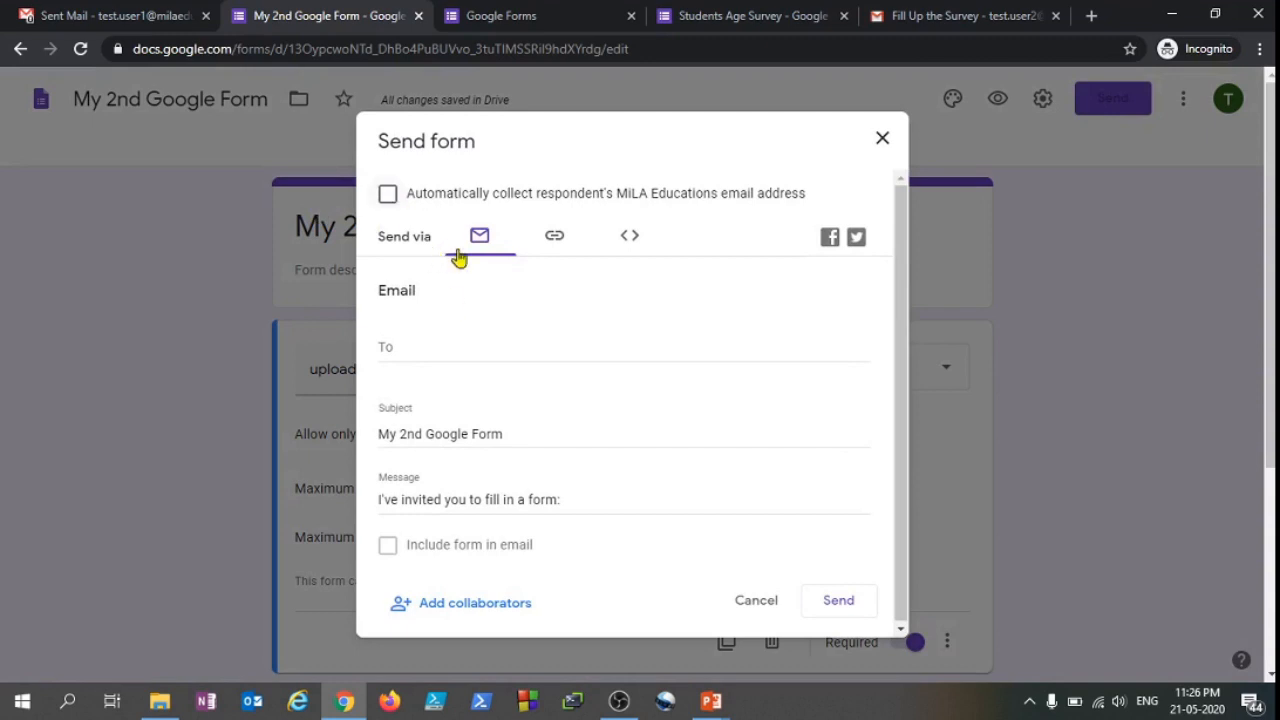
{"action": "left_click", "coordinate": [555, 252]}
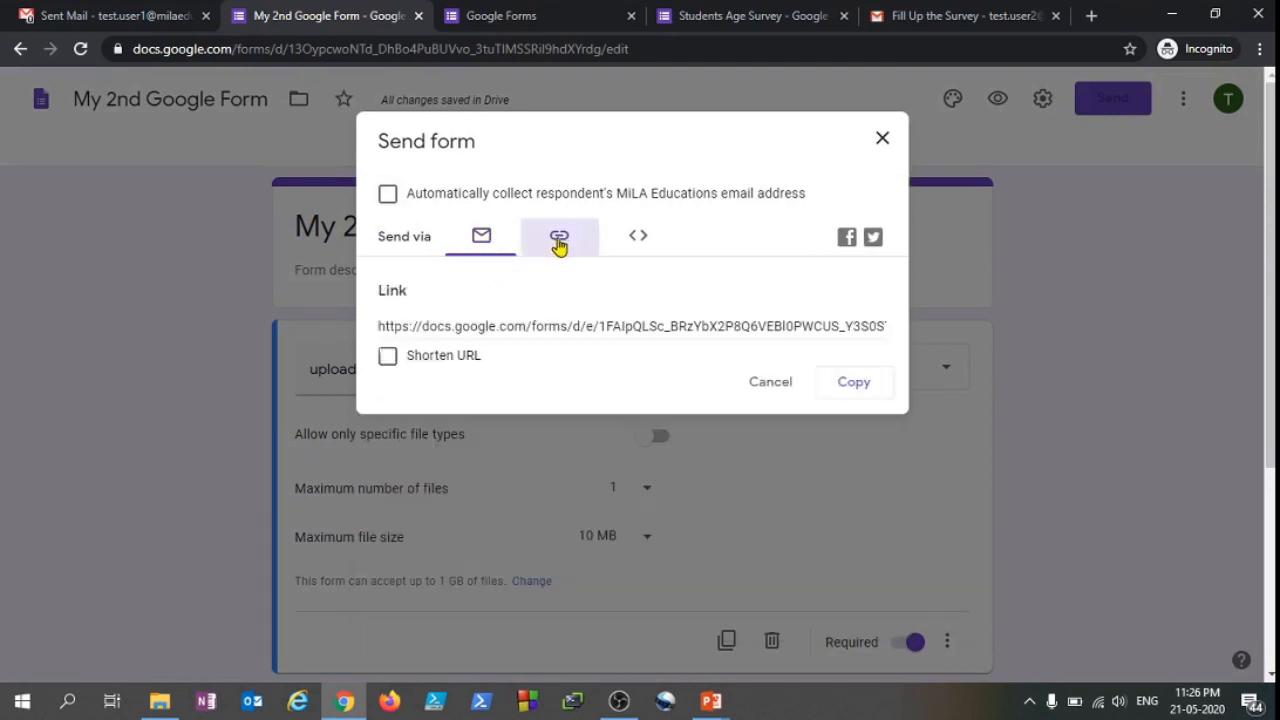
{"action": "left_click", "coordinate": [388, 360]}
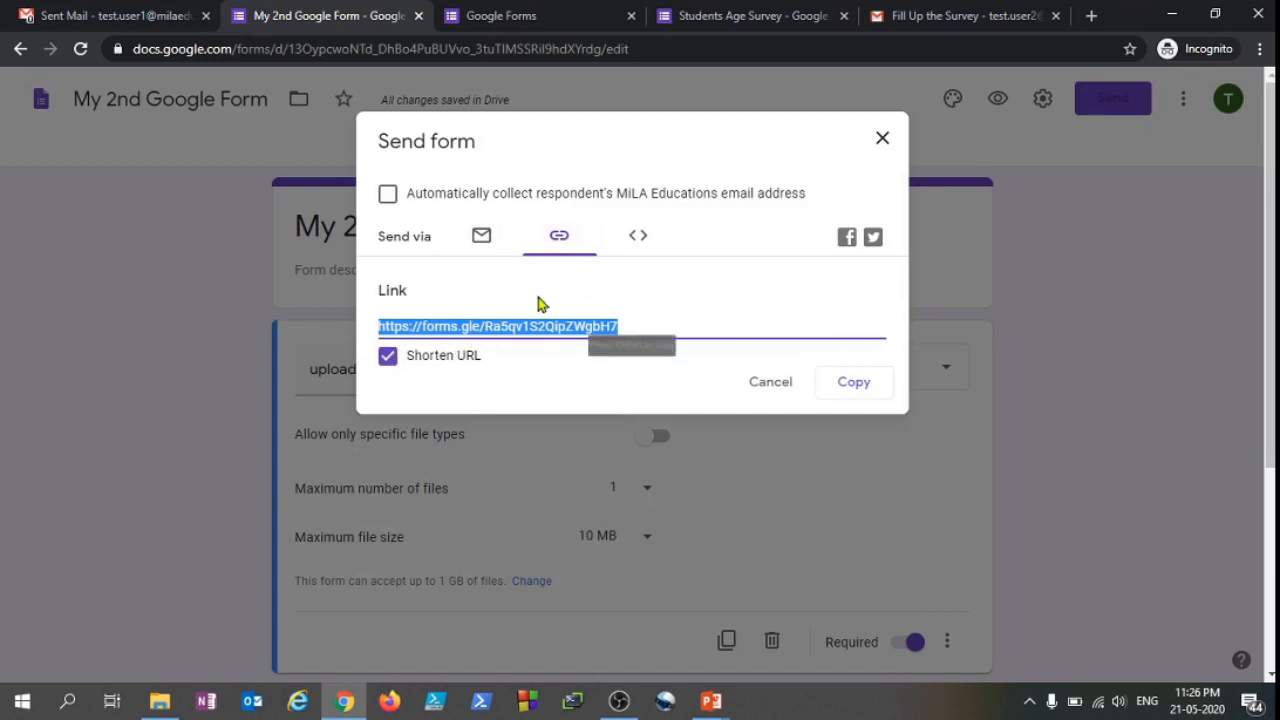
{"action": "left_click", "coordinate": [482, 238]}
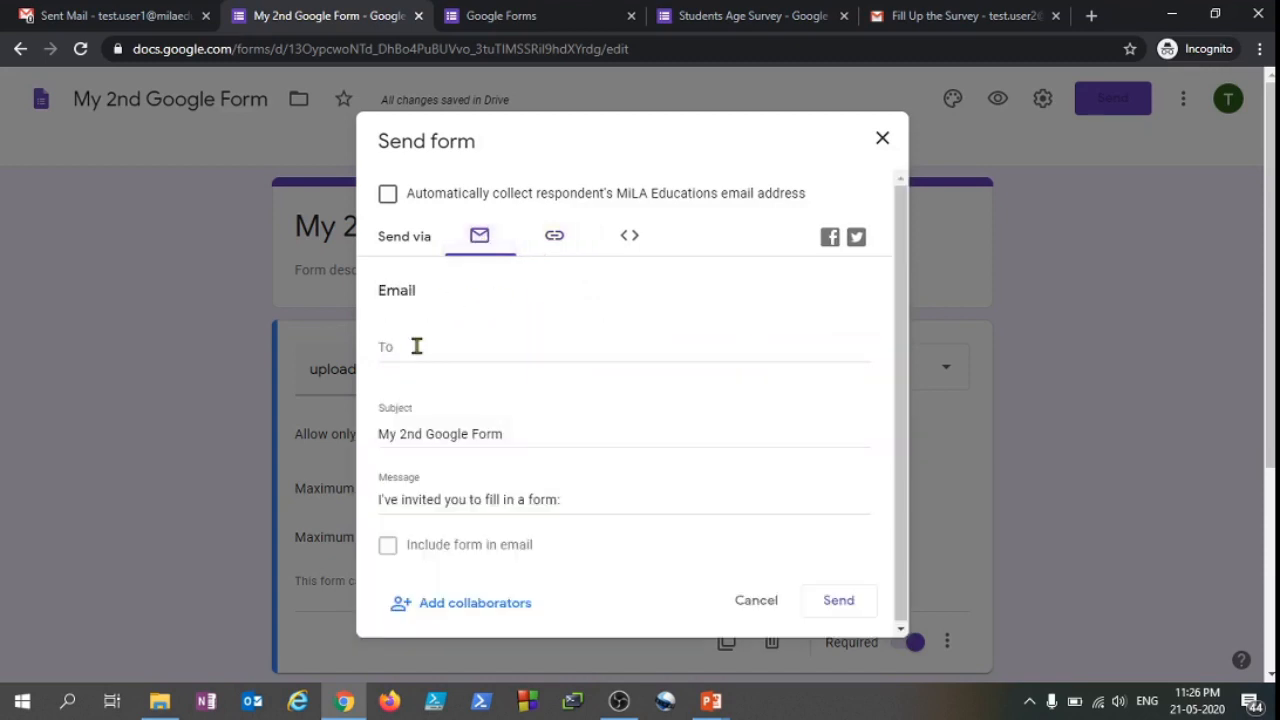
{"action": "left_click", "coordinate": [425, 349]}
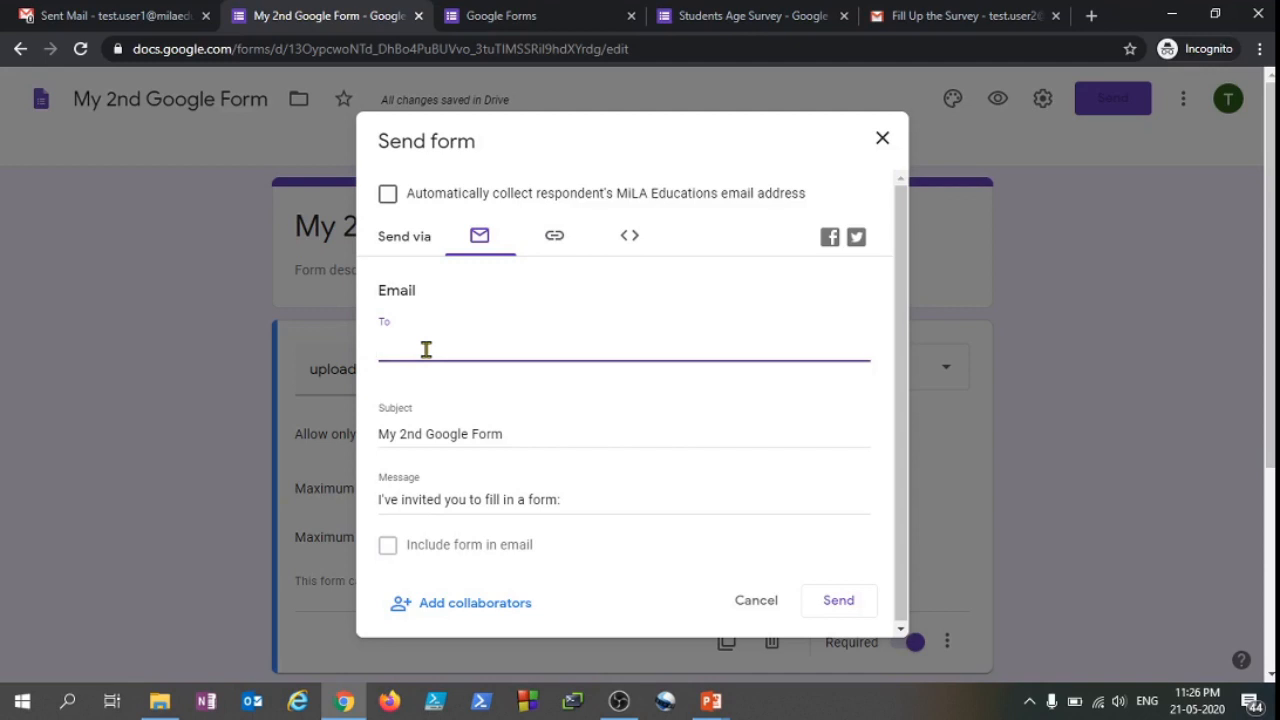
{"action": "type", "text": "test"}
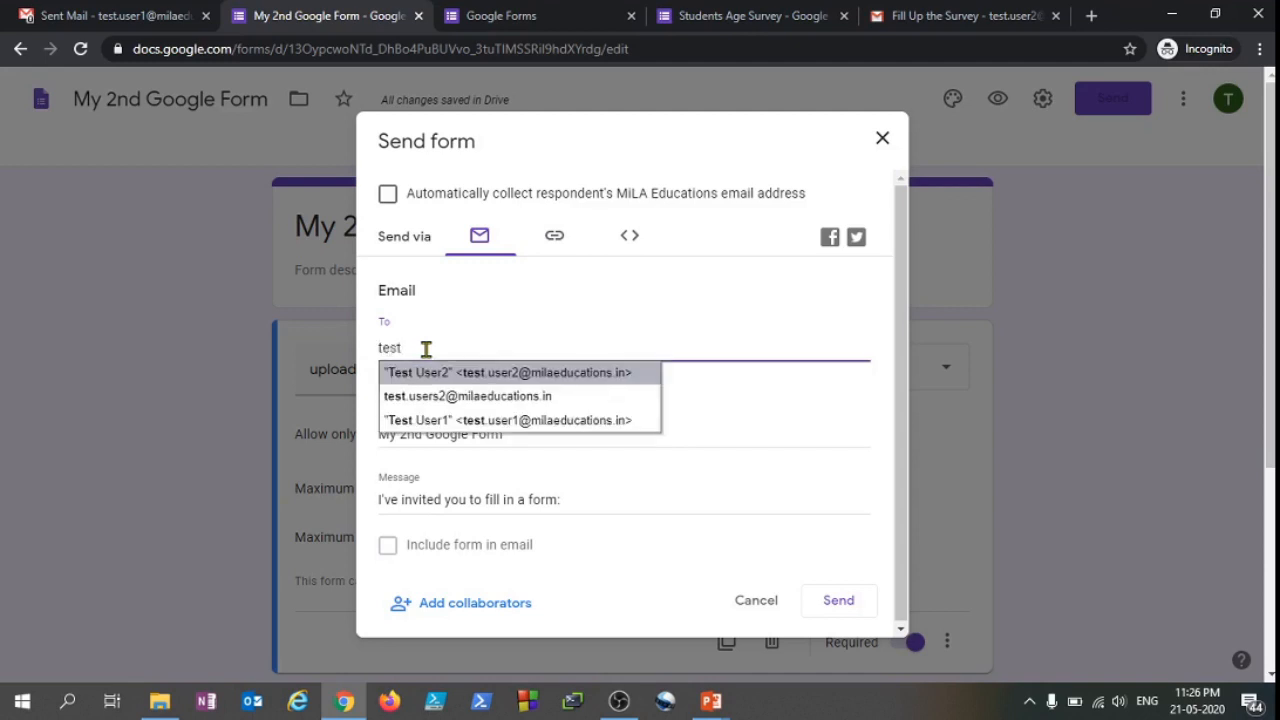
{"action": "left_click", "coordinate": [458, 375]}
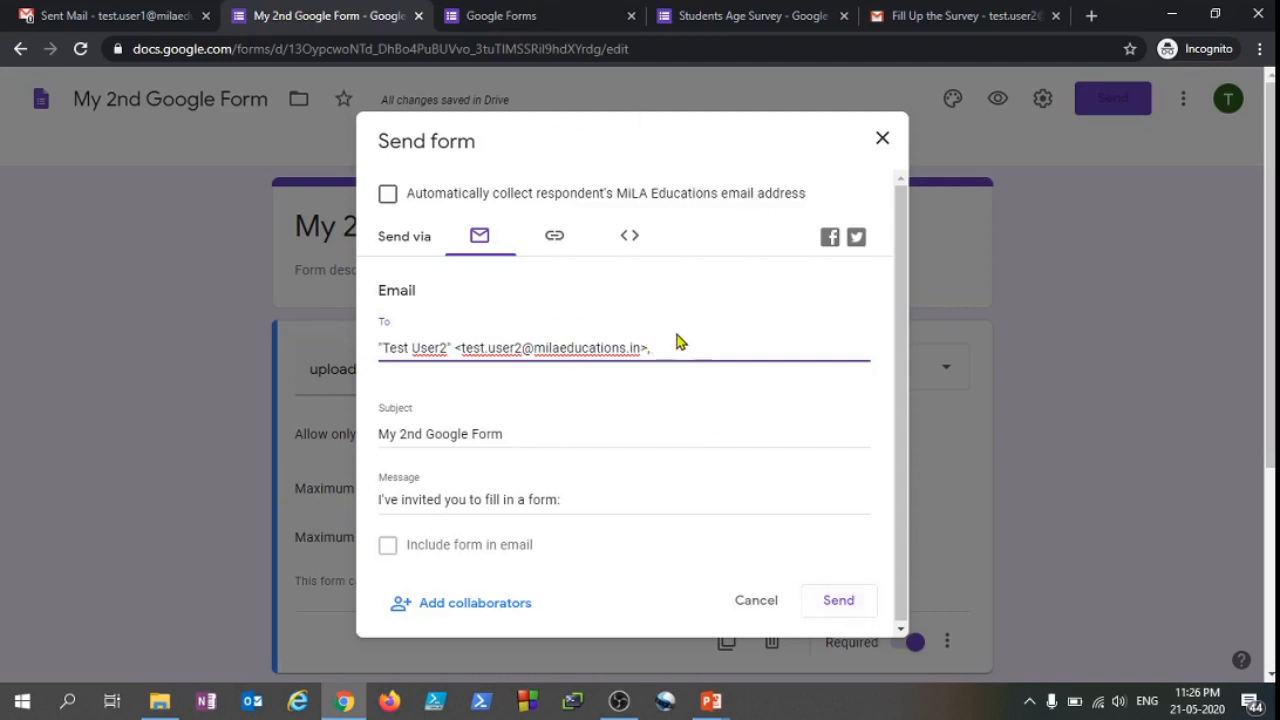
{"action": "left_click_drag", "start_coordinate": [700, 349], "coordinate": [295, 275]}
{"action": "key", "text": "BackSpace"}
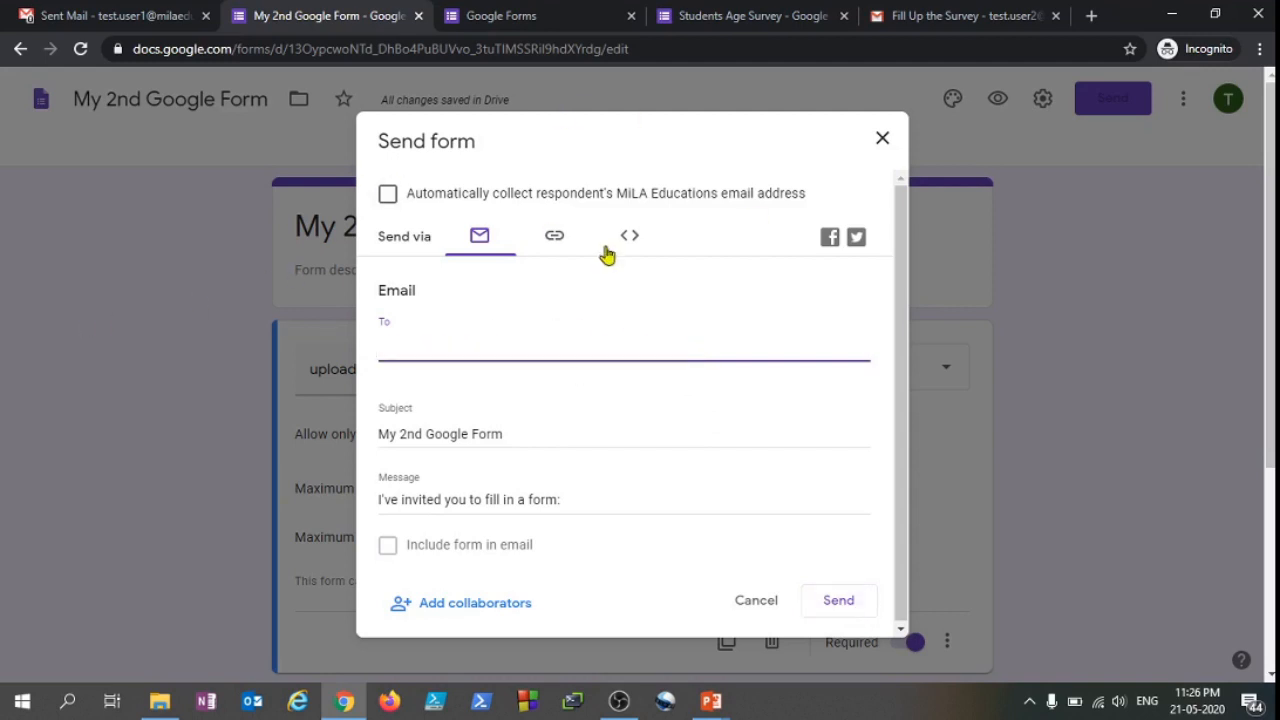
Copy the form's shortened link and switch to the Gmail sent mail page
{"action": "left_click", "coordinate": [555, 237]}
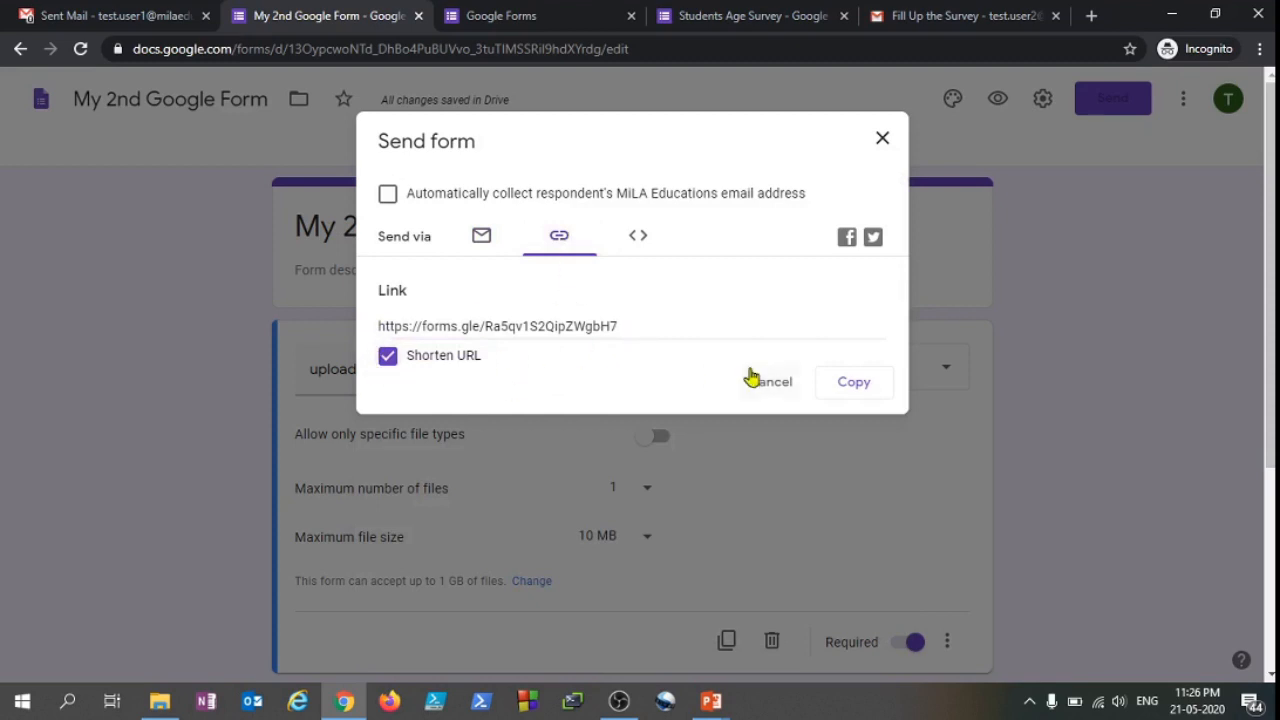
{"action": "left_click", "coordinate": [852, 383]}
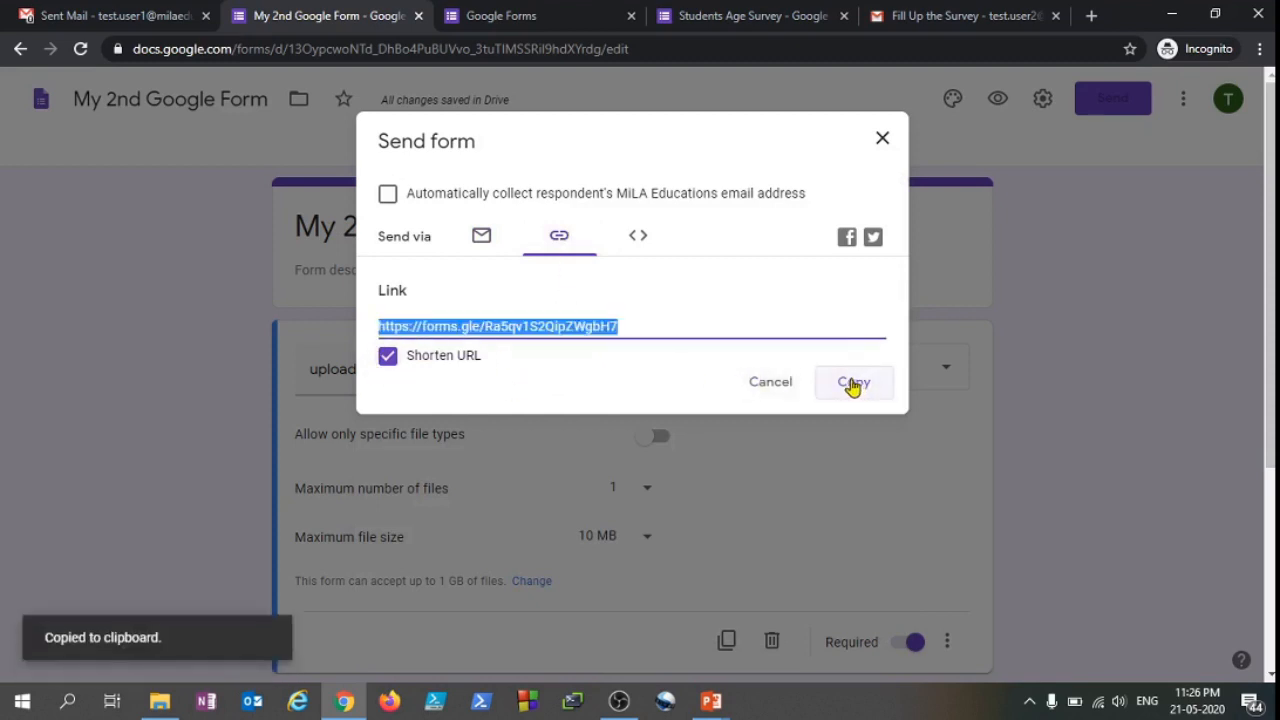
{"action": "left_click", "coordinate": [90, 15]}
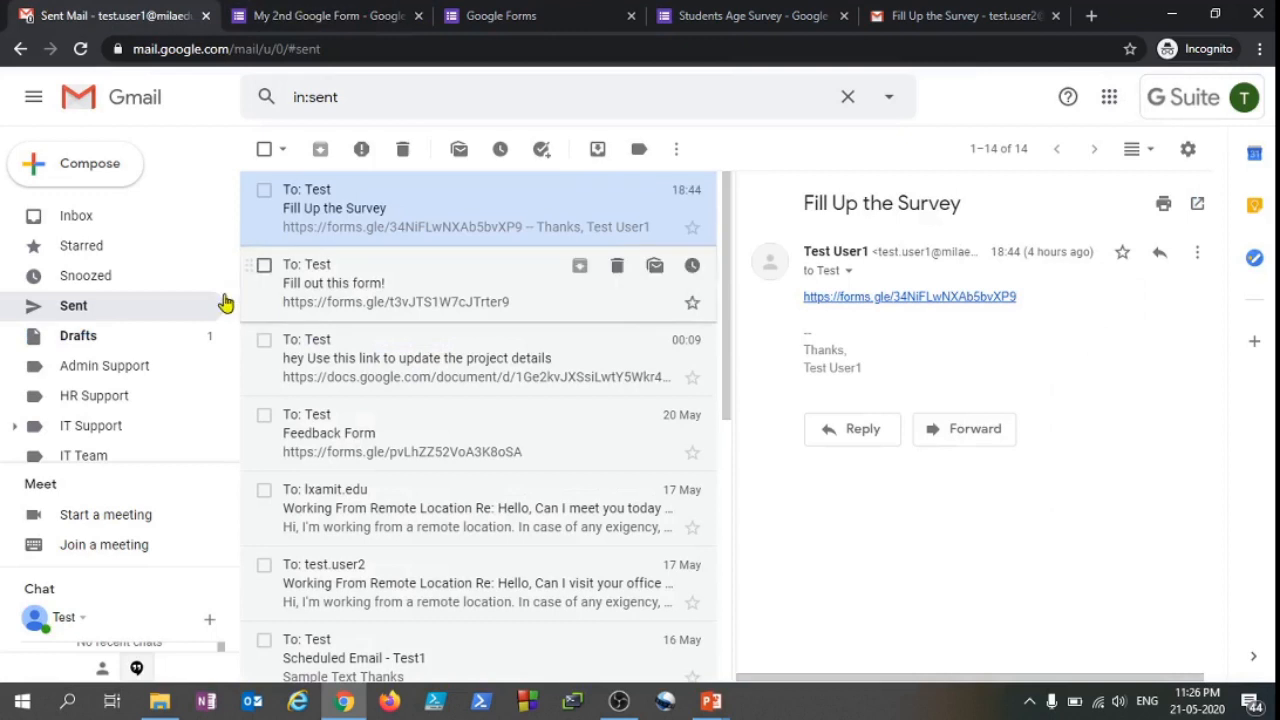
Compose a new email to the second test account with the subject "Hey please fill the survey"
{"action": "left_click", "coordinate": [90, 168]}
{"action": "type", "text": "test"}
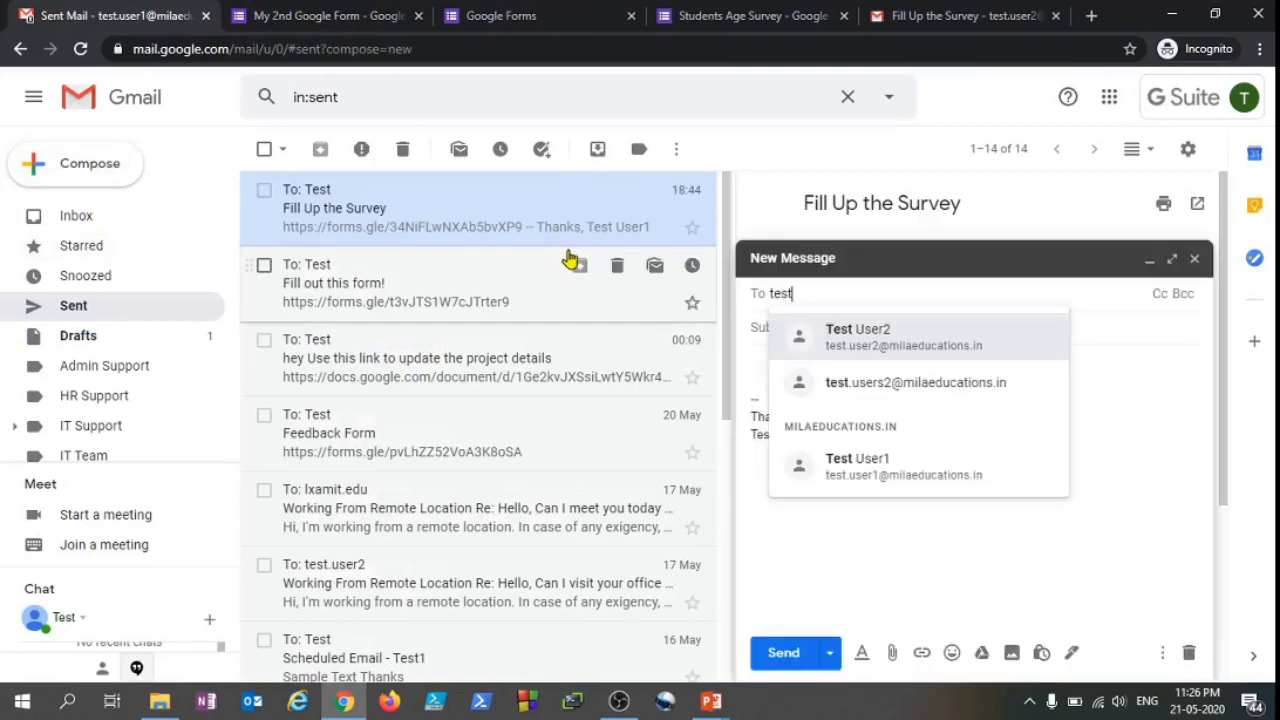
{"action": "left_click", "coordinate": [881, 352]}
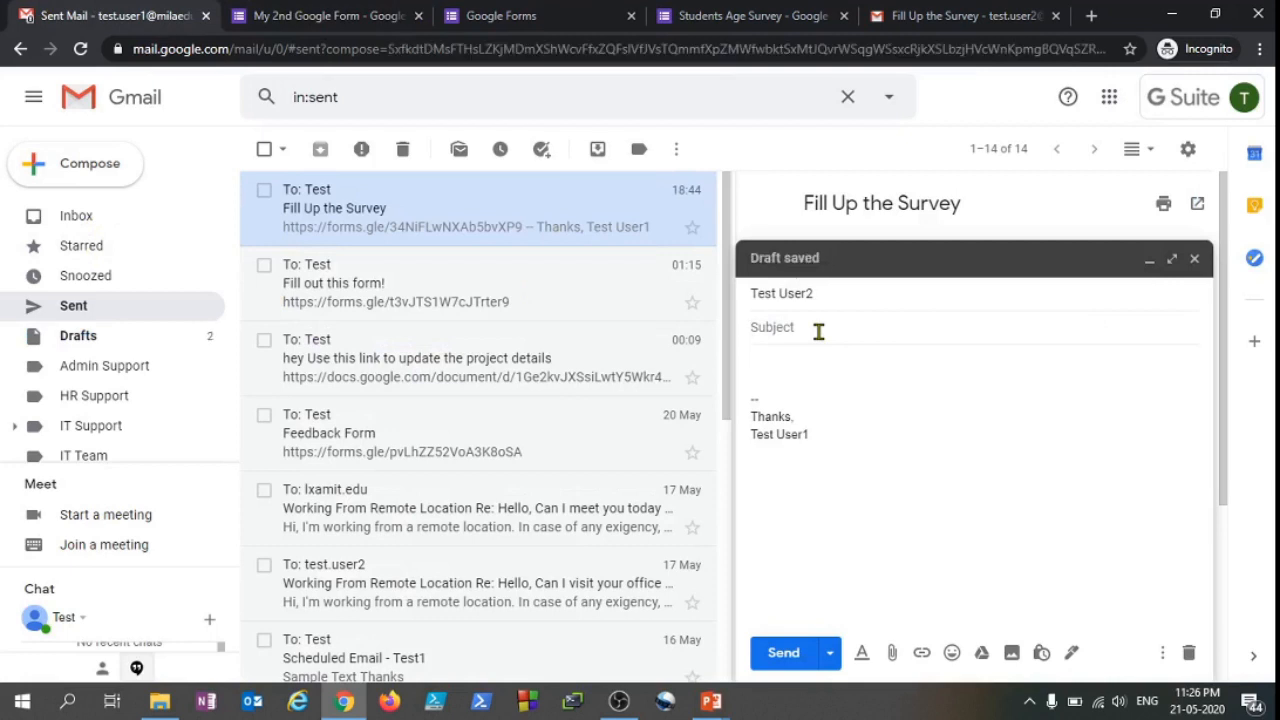
{"action": "type", "text": "Hey please fill the survey"}
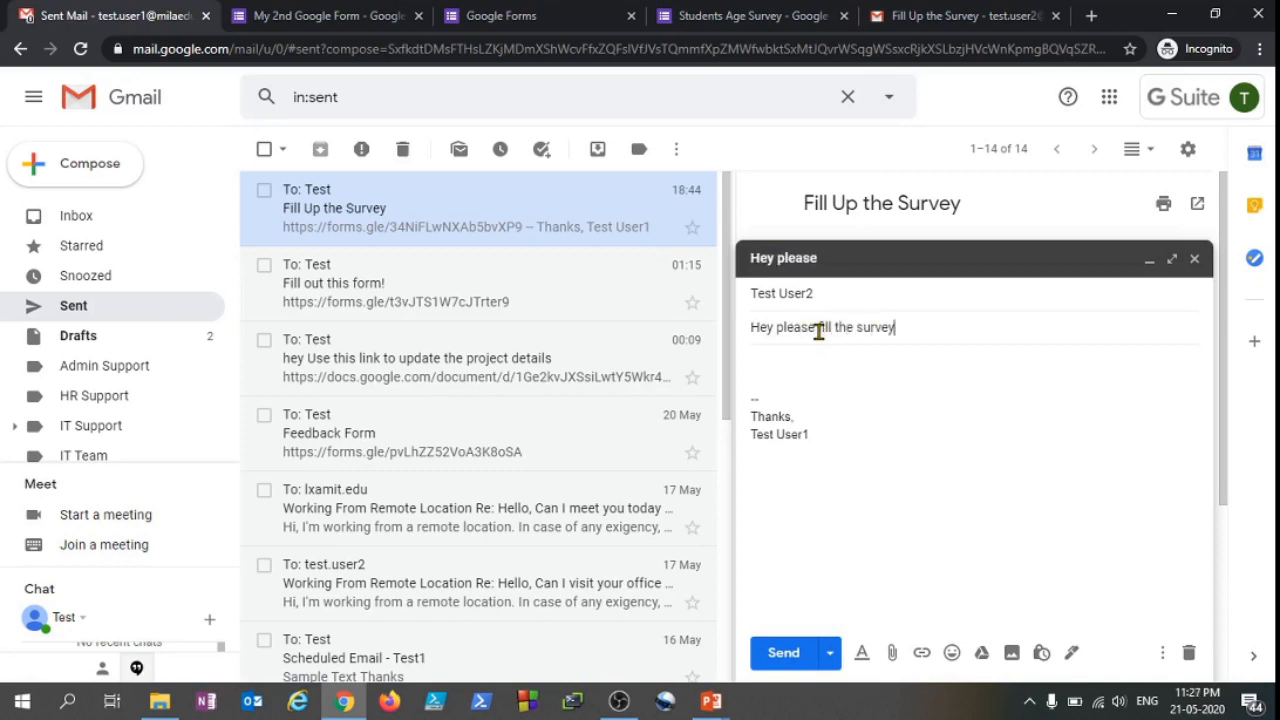
Paste the copied form link into the email body and send the message
{"action": "left_click", "coordinate": [798, 362]}
{"action": "key", "text": "ctrl+v"}
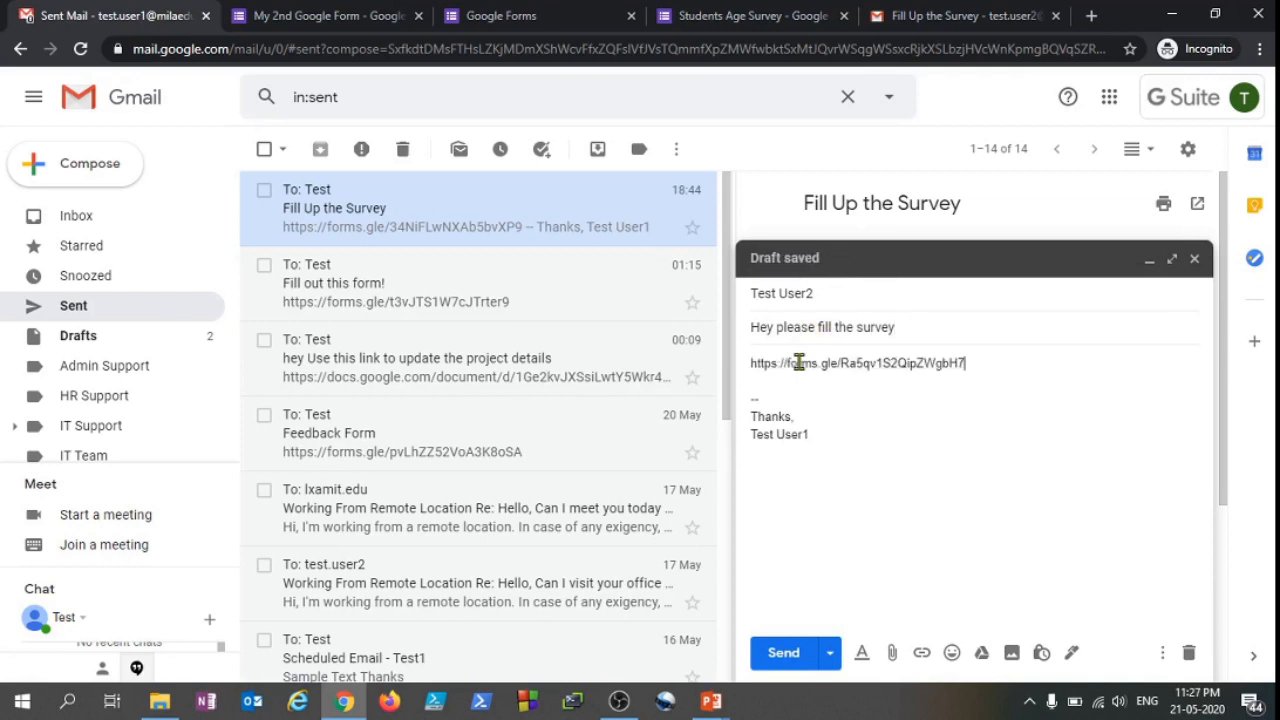
{"action": "left_click", "coordinate": [777, 656]}
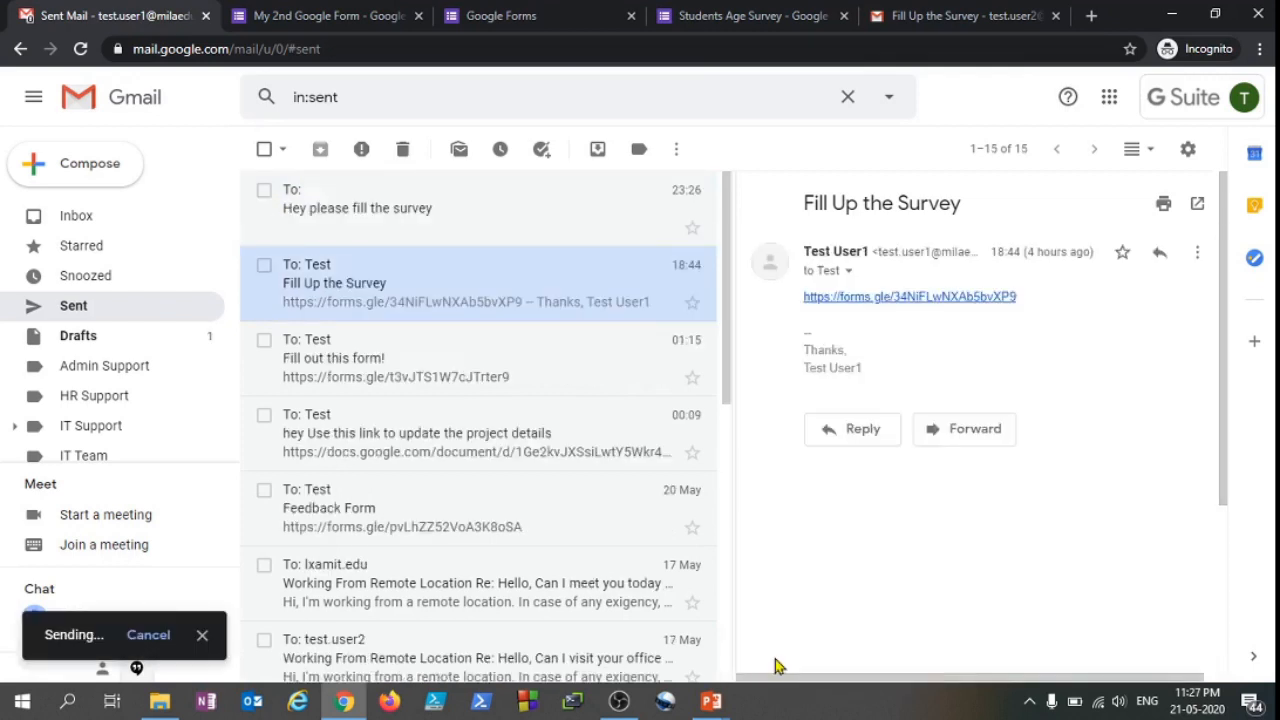
Return to My 2nd Google Form, turn on automatic collection of respondents' MiLA Educations email addresses, and close the sending options
{"action": "left_click", "coordinate": [500, 15]}
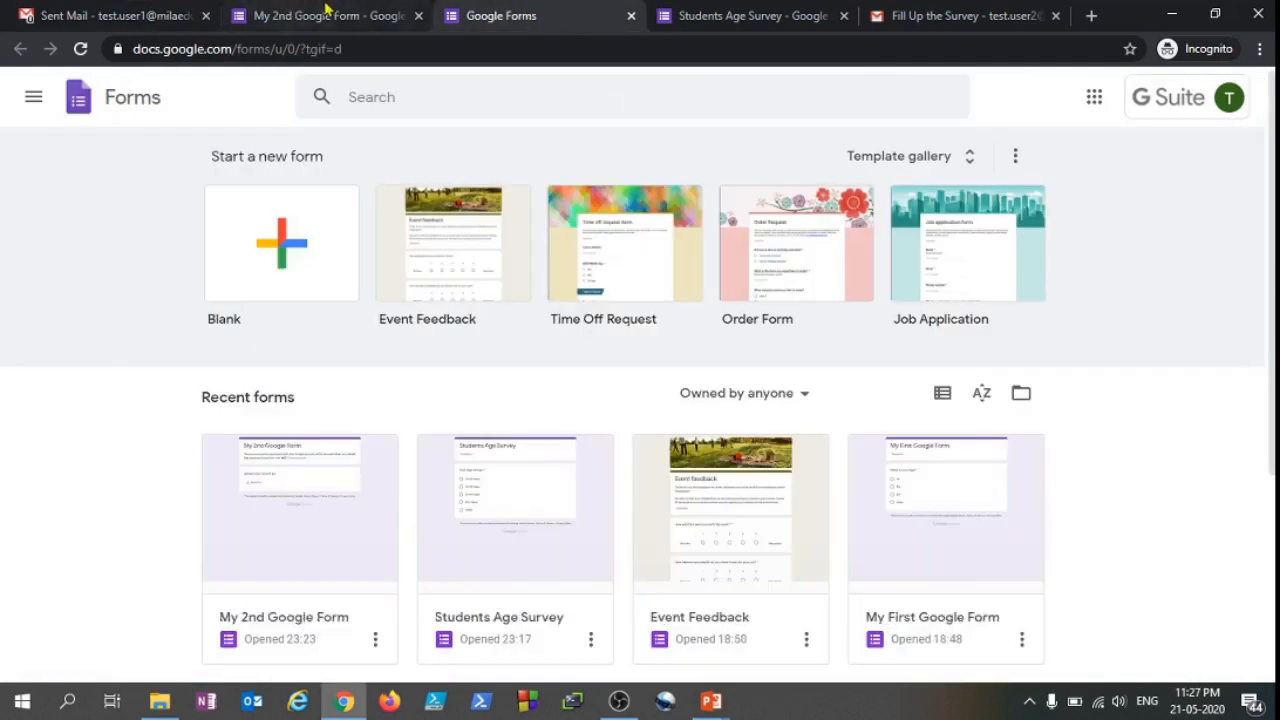
{"action": "left_click", "coordinate": [320, 15]}
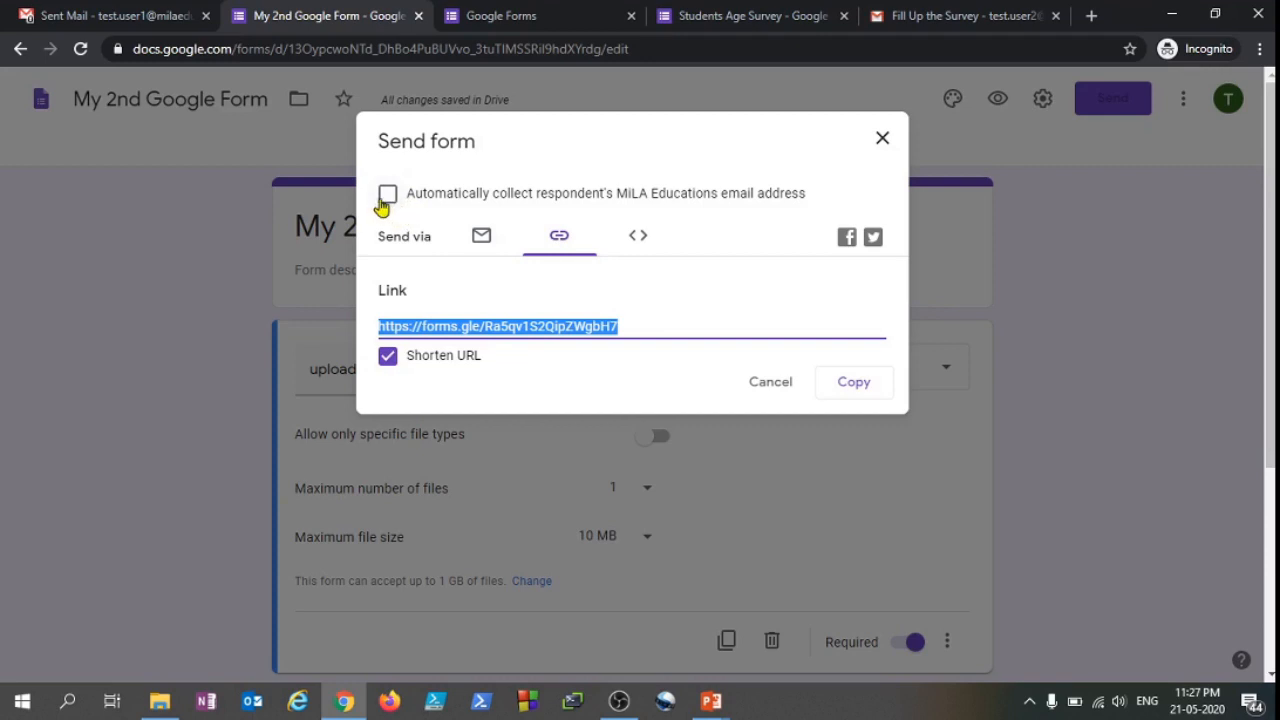
{"action": "left_click", "coordinate": [387, 197]}
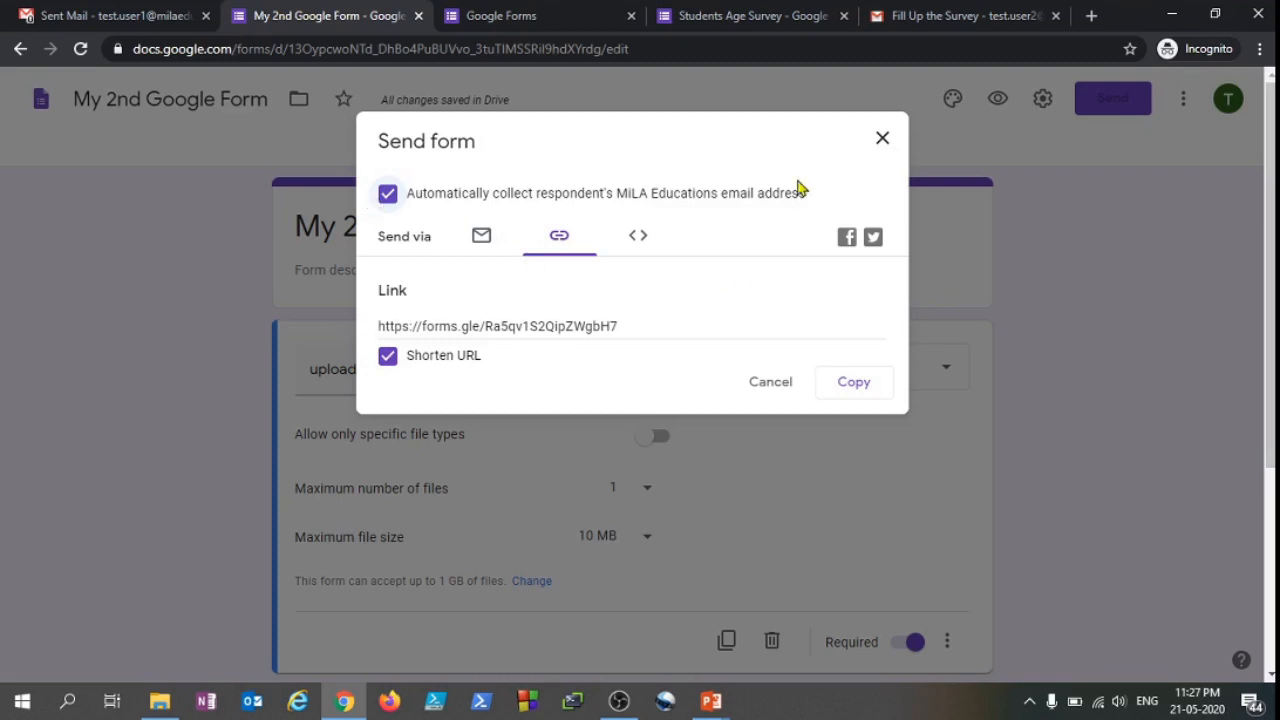
{"action": "left_click", "coordinate": [880, 140]}
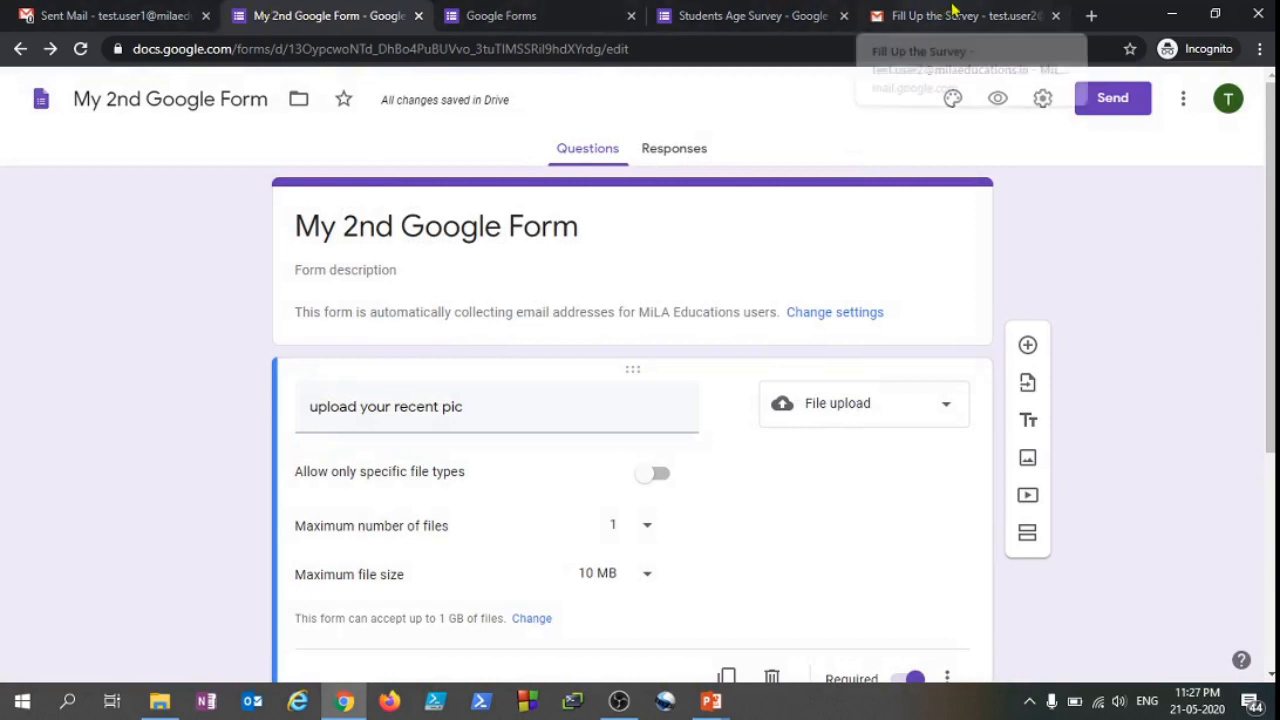
Refresh the second test account's inbox, open the email "Hey please fill the survey", and follow its form link
{"action": "left_click", "coordinate": [115, 12]}
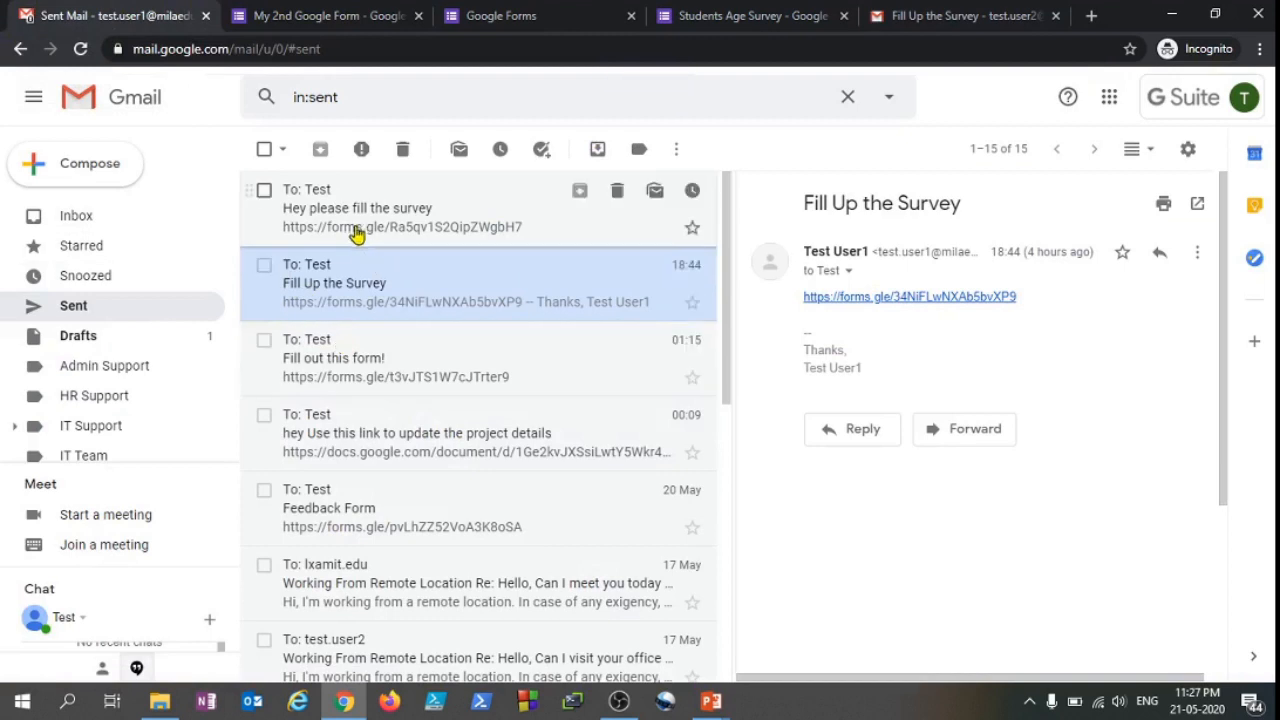
{"action": "left_click", "coordinate": [945, 12]}
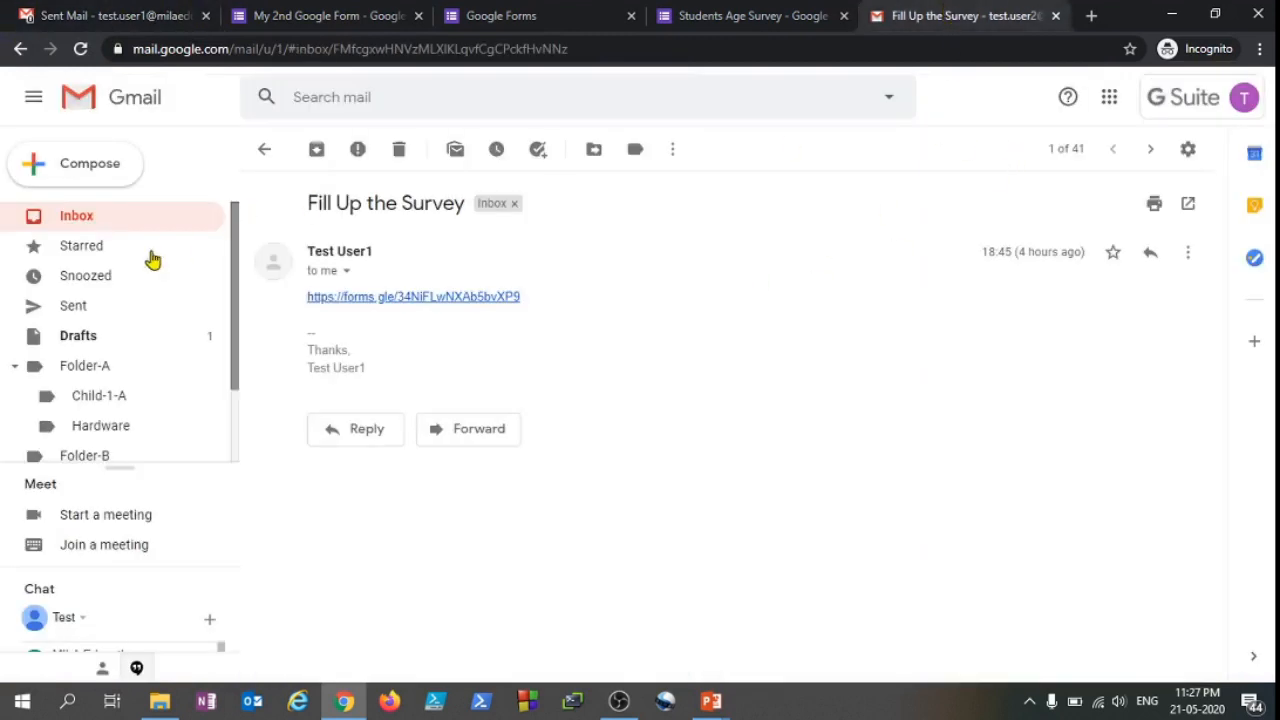
{"action": "left_click", "coordinate": [106, 224]}
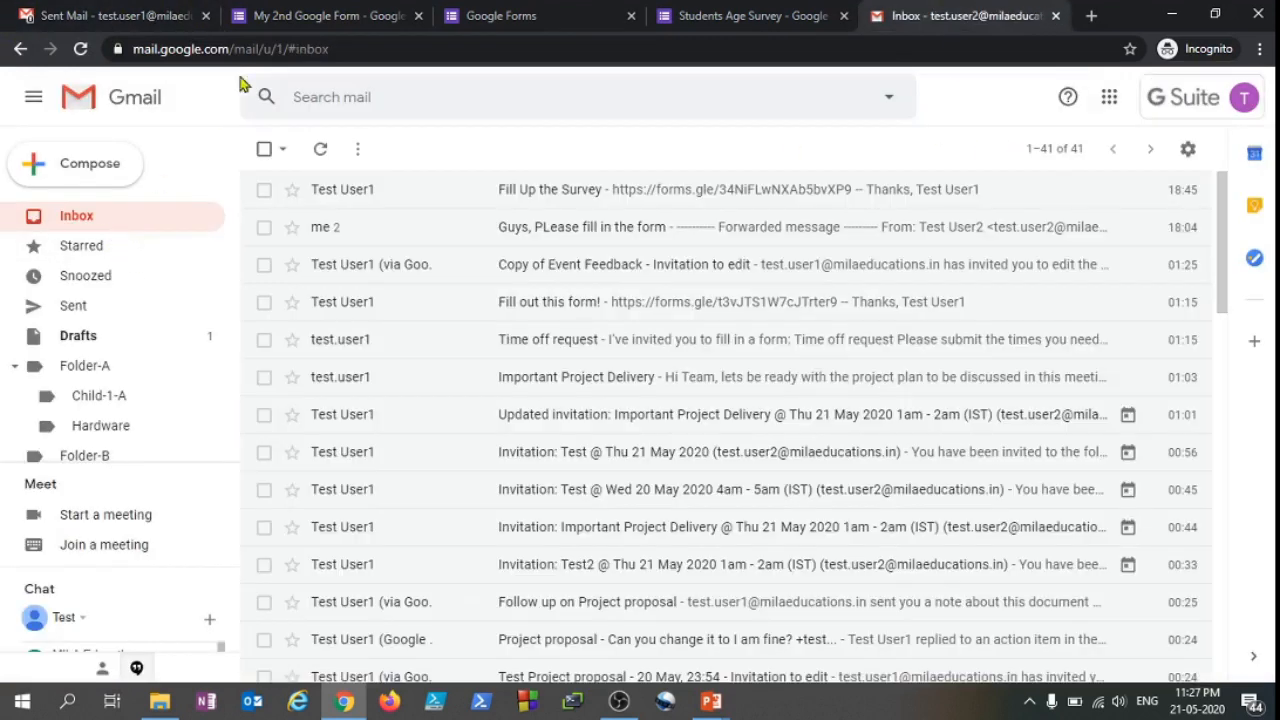
{"action": "left_click", "coordinate": [81, 49]}
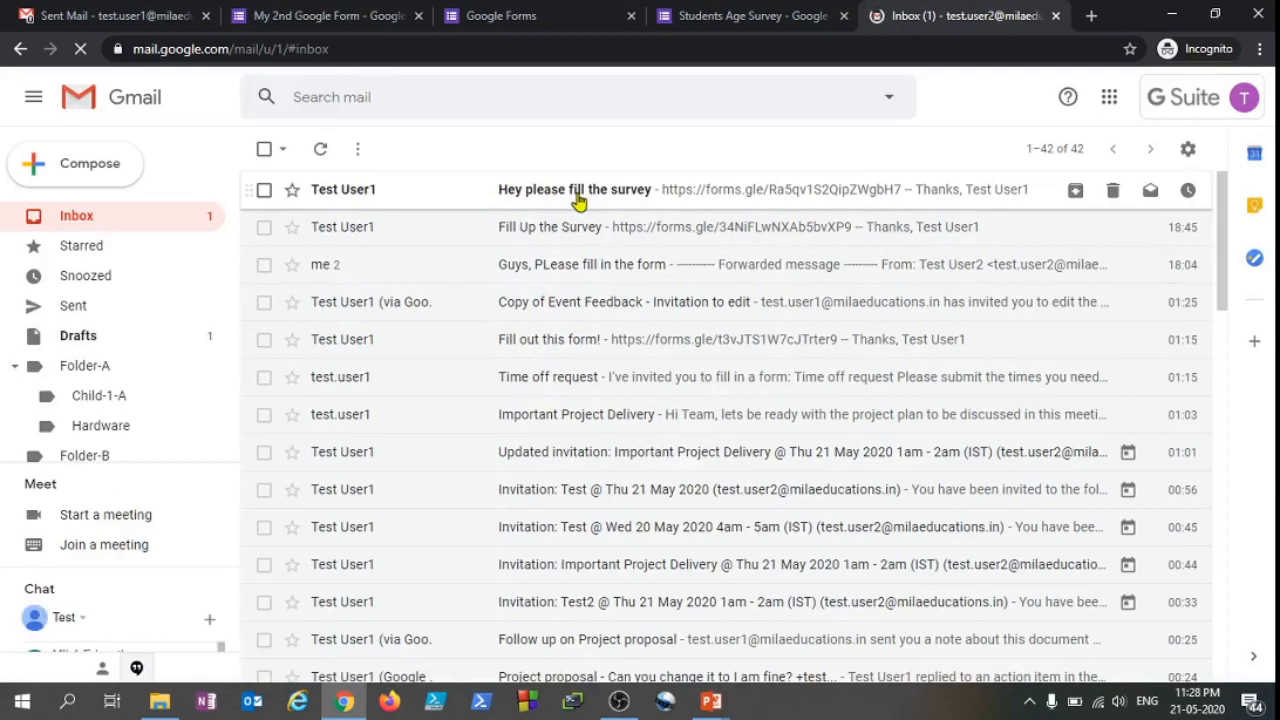
{"action": "left_click", "coordinate": [578, 200]}
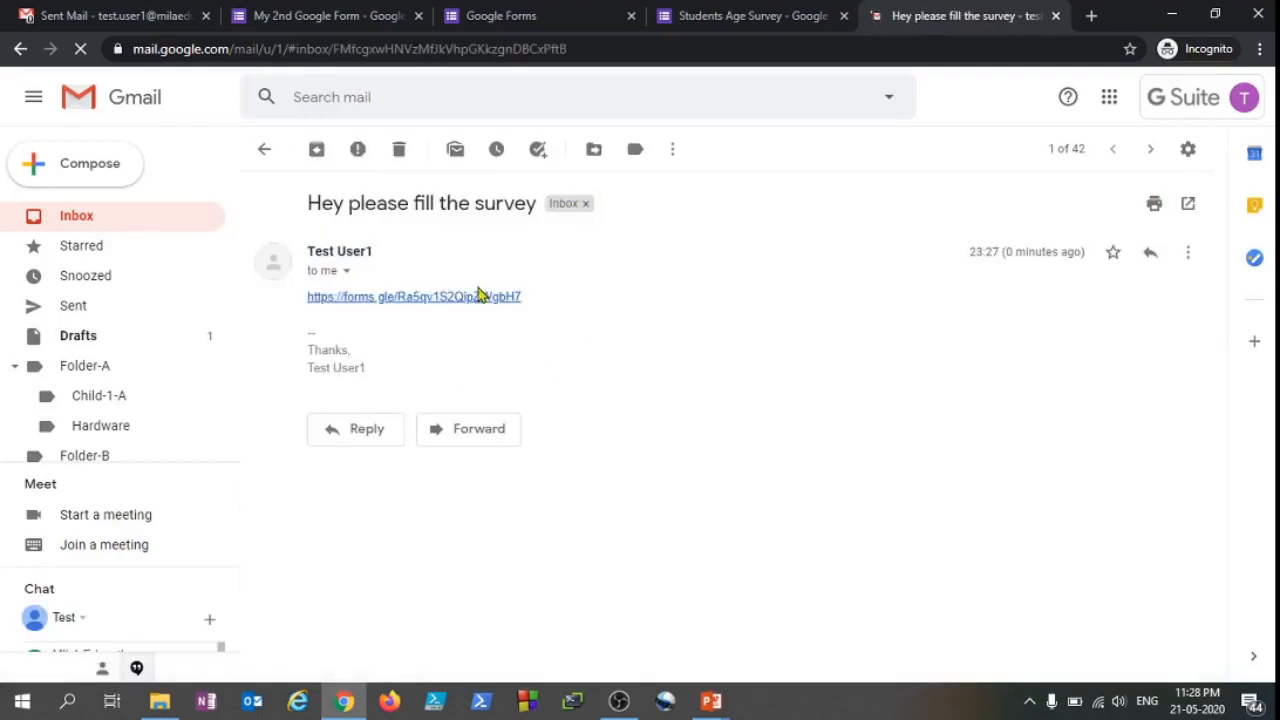
{"action": "left_click", "coordinate": [421, 300]}
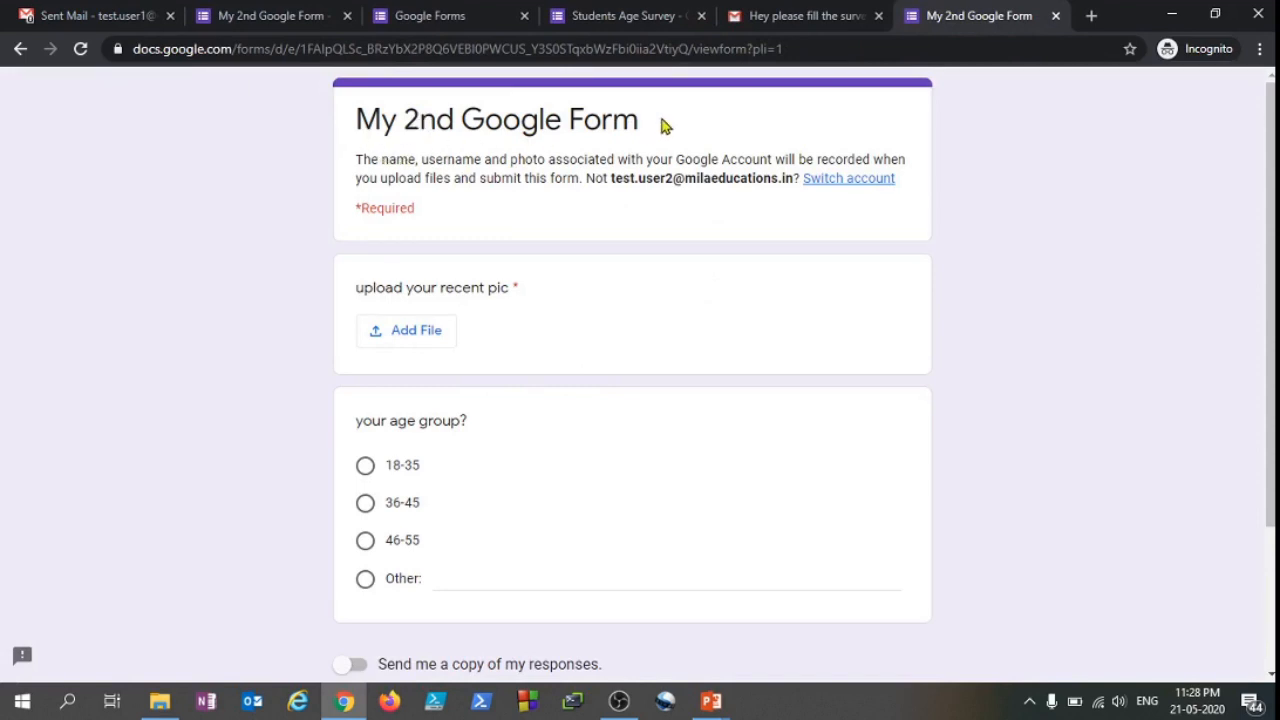
Examine the form as the respondent sees it, including the required upload question and the age group question
{"action": "scroll", "coordinate": [446, 526], "scroll_direction": "down", "scroll_amount": 2}
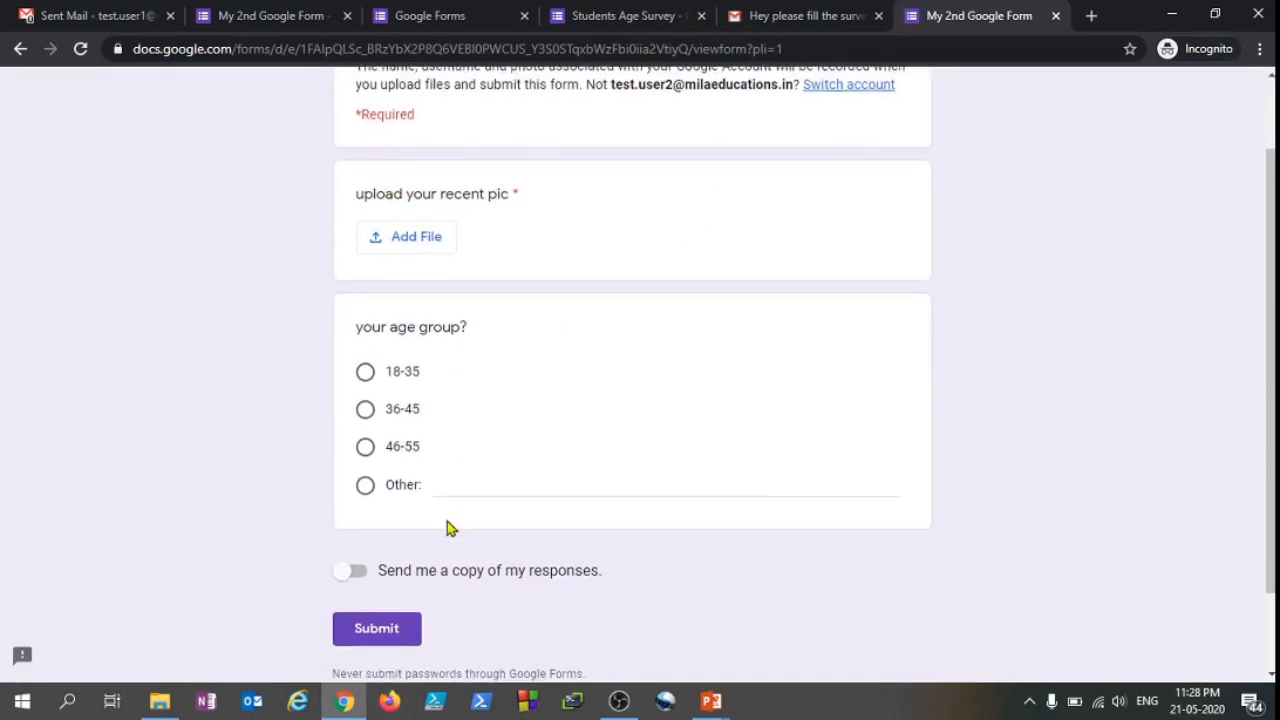
{"action": "scroll", "coordinate": [440, 531], "scroll_direction": "up", "scroll_amount": 1}
{"action": "scroll", "coordinate": [508, 406], "scroll_direction": "up", "scroll_amount": 1}
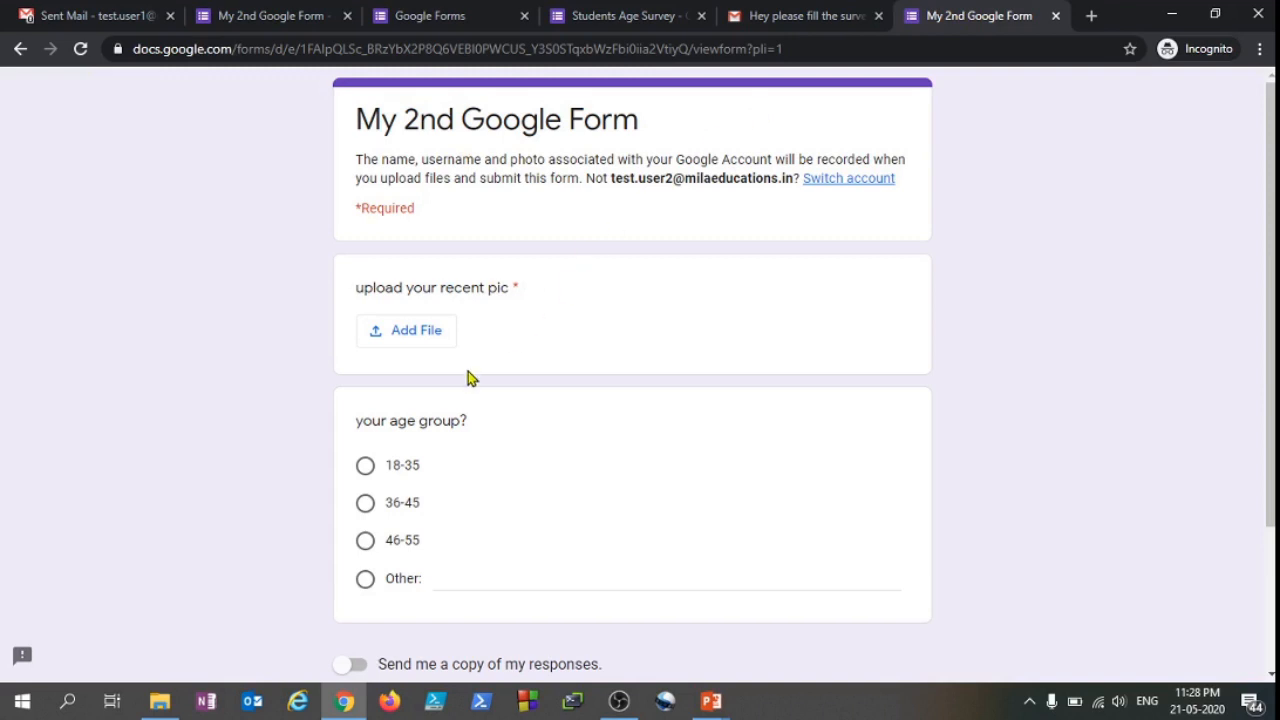
{"action": "double_click", "coordinate": [517, 288]}
{"action": "left_click", "coordinate": [546, 292]}
{"action": "scroll", "coordinate": [537, 355], "scroll_direction": "down", "scroll_amount": 2}
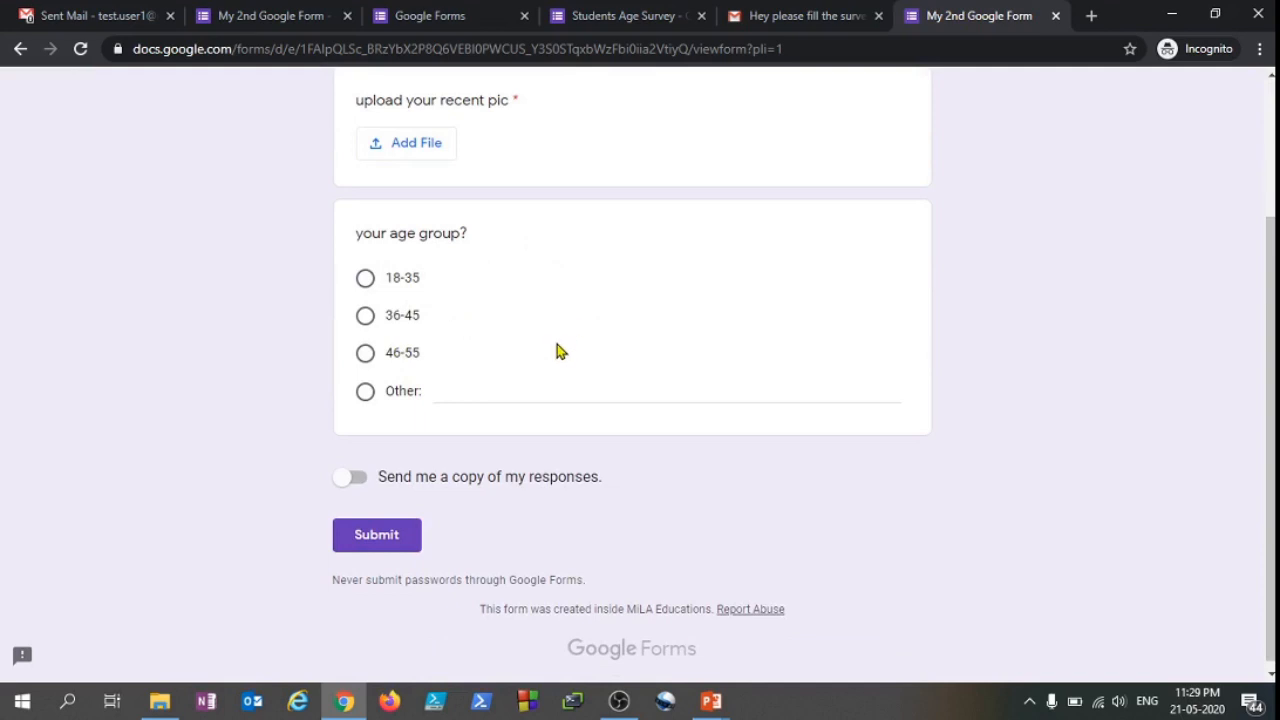
{"action": "scroll", "coordinate": [557, 344], "scroll_direction": "up", "scroll_amount": 2}
{"action": "scroll", "coordinate": [420, 330], "scroll_direction": "down", "scroll_amount": 1}
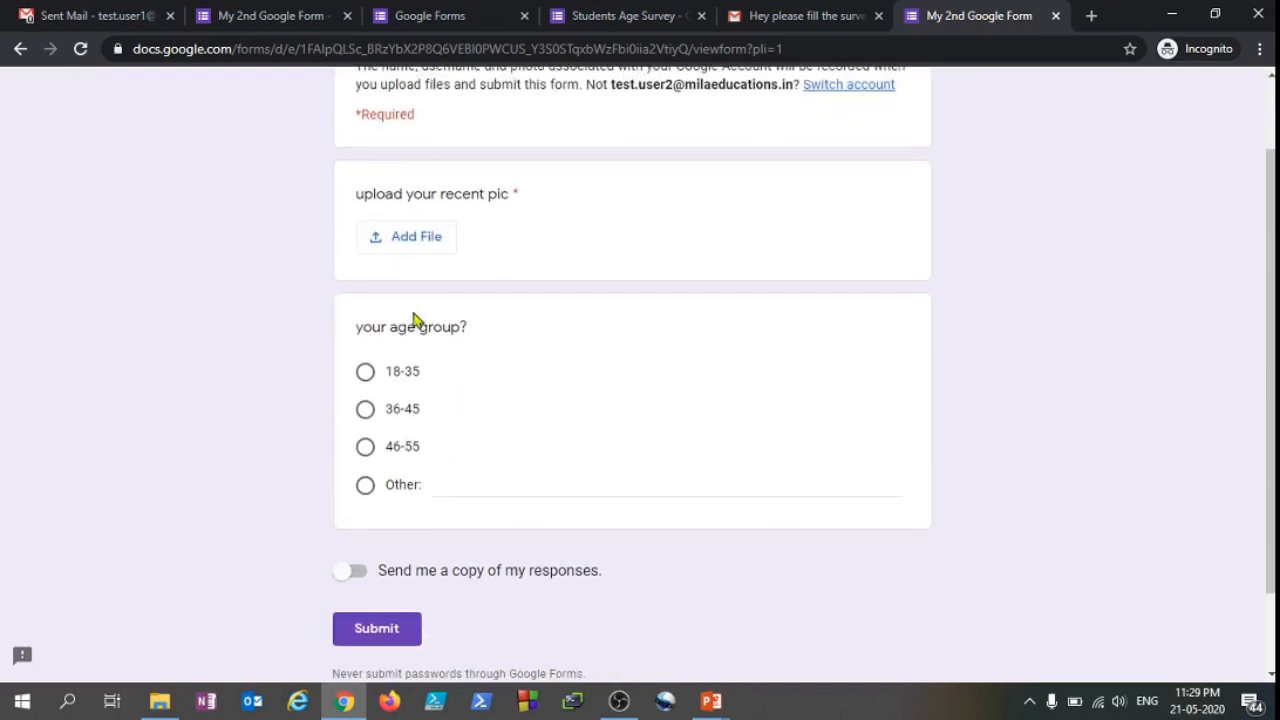
Submit a response with the previously selected file aaa.png as the recent pic and 18-35 as the age group
{"action": "left_click", "coordinate": [416, 249]}
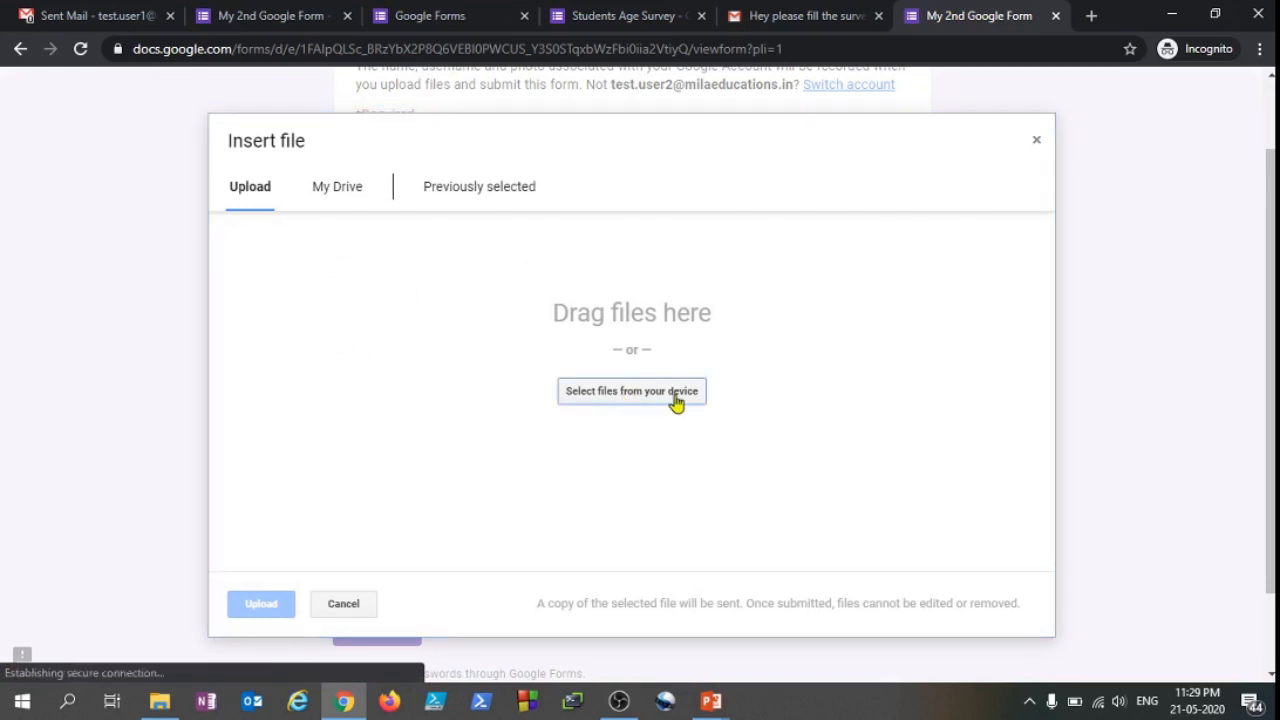
{"action": "left_click", "coordinate": [341, 190]}
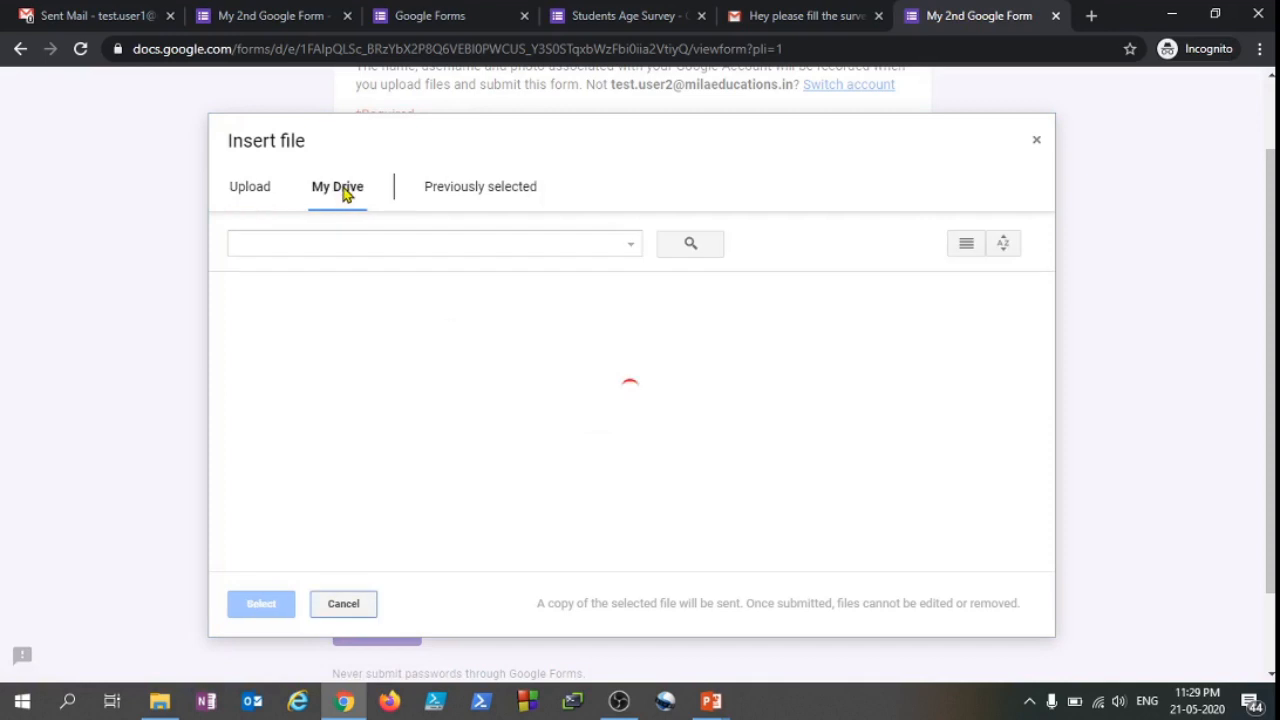
{"action": "left_click", "coordinate": [520, 191]}
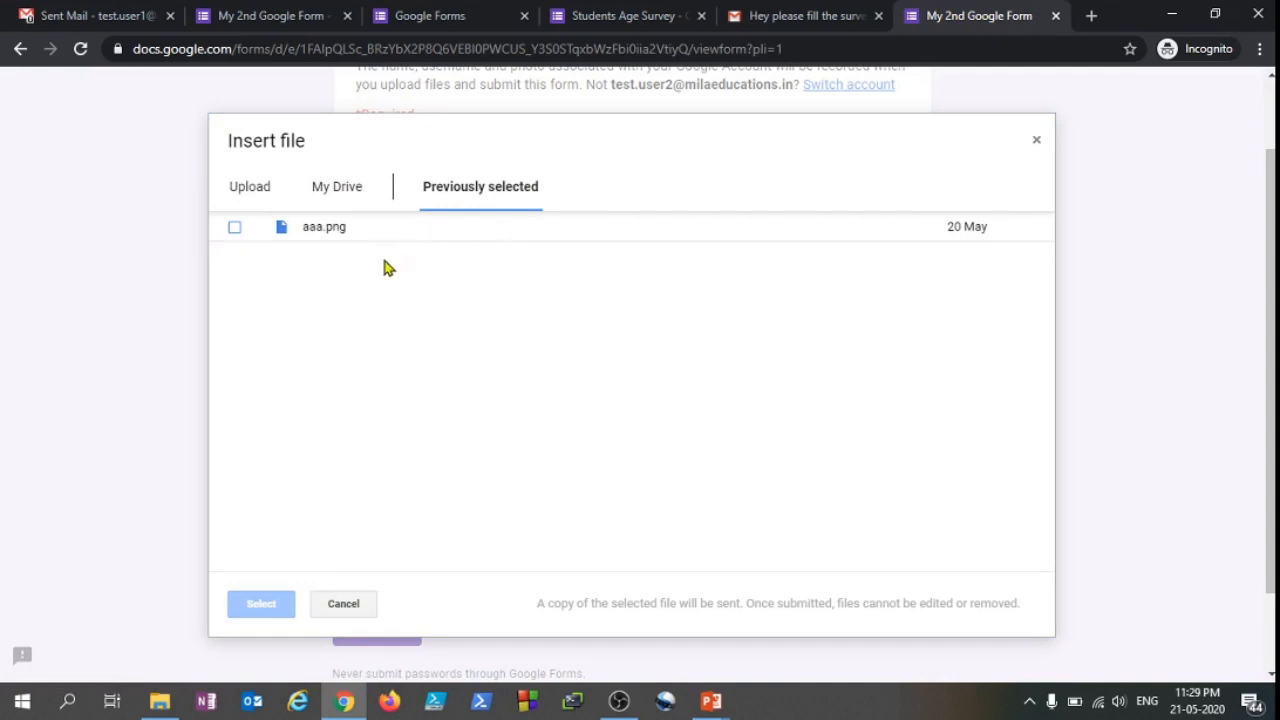
{"action": "left_click", "coordinate": [235, 230]}
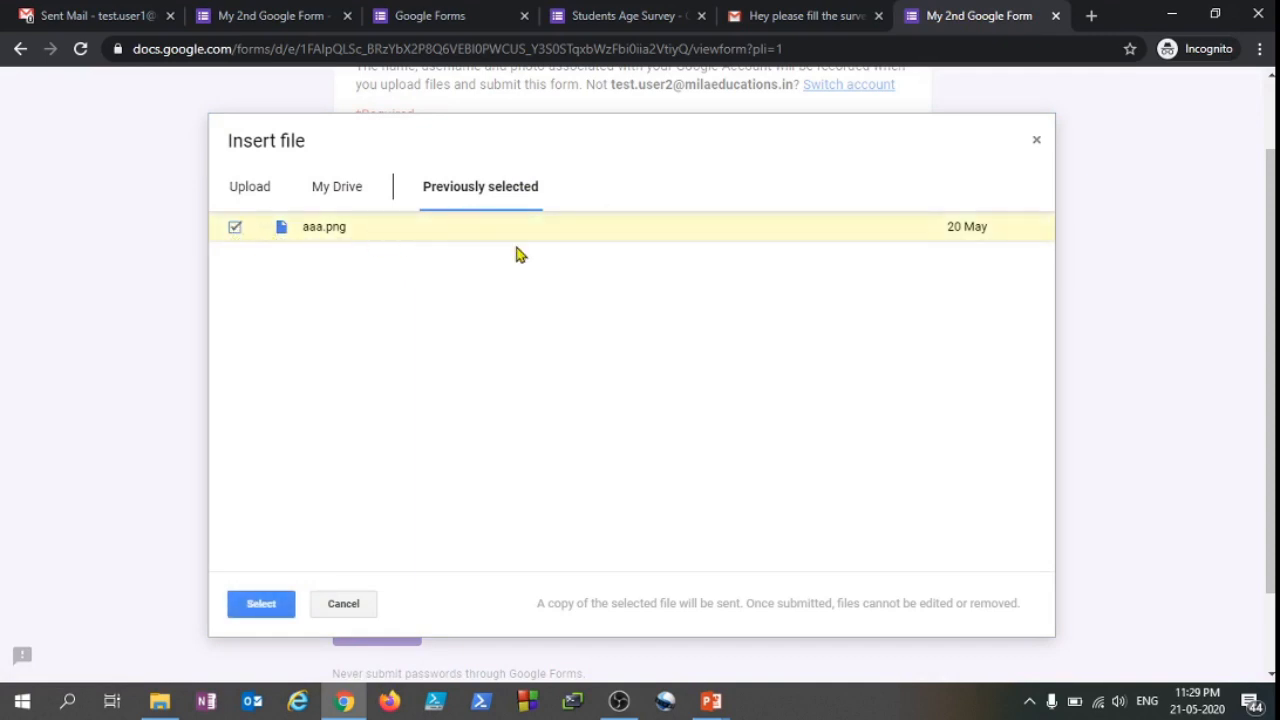
{"action": "left_click", "coordinate": [249, 202]}
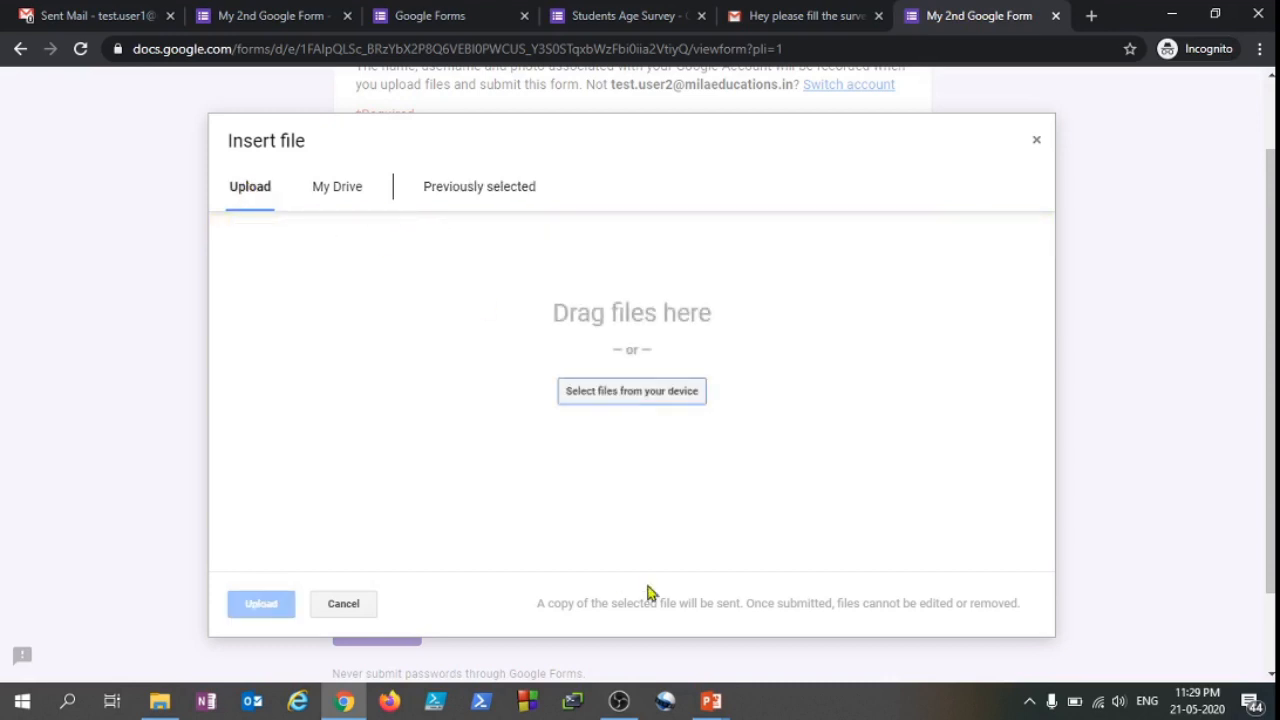
{"action": "left_click", "coordinate": [468, 190]}
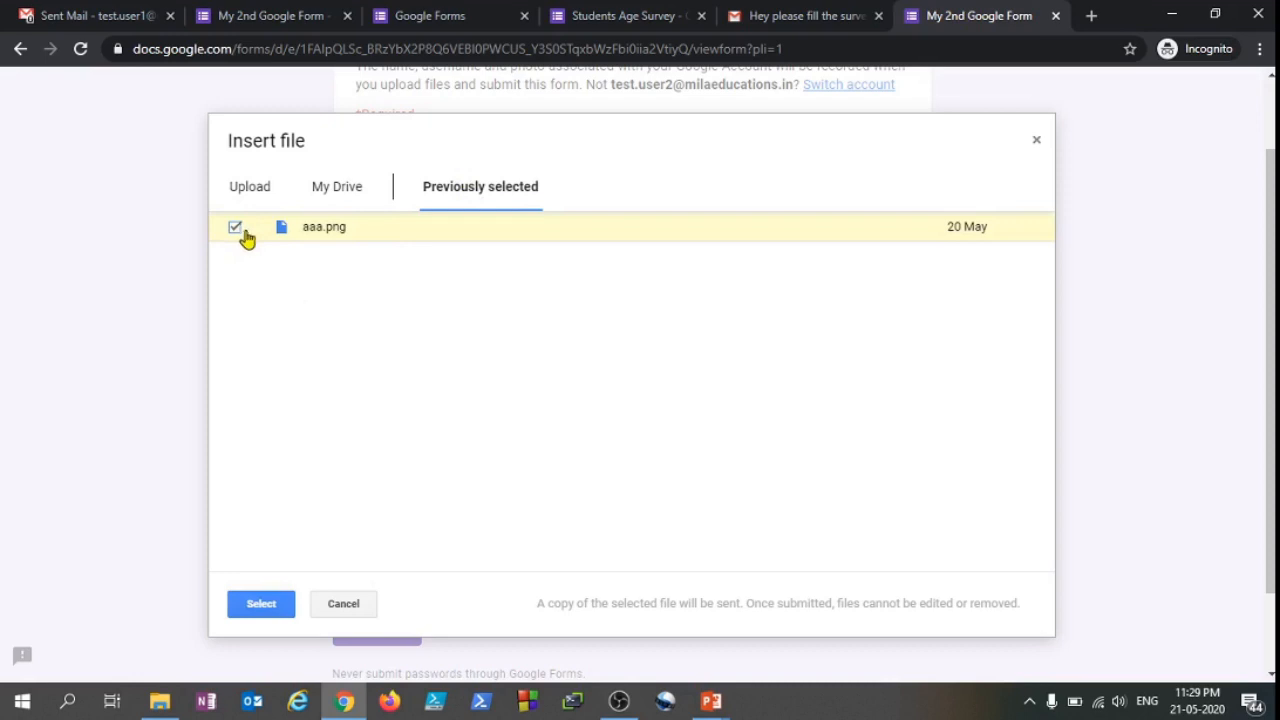
{"action": "left_click", "coordinate": [260, 606]}
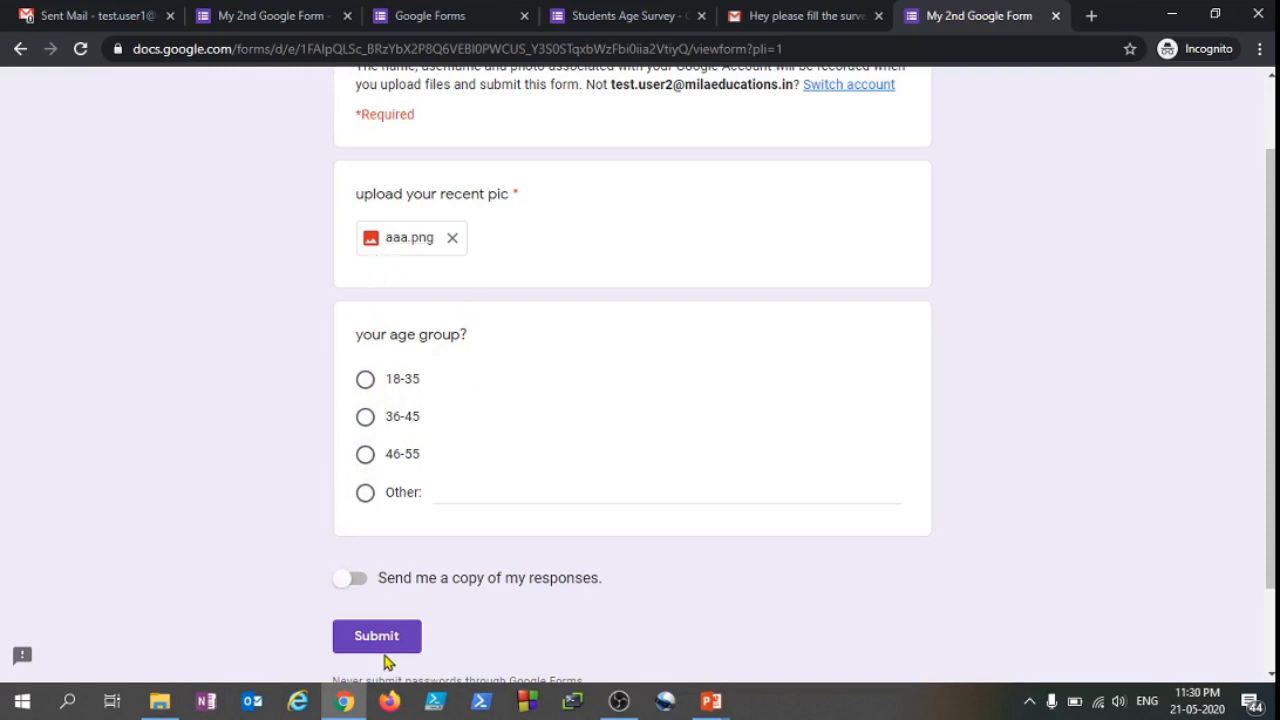
{"action": "left_click", "coordinate": [365, 379]}
{"action": "left_click", "coordinate": [398, 640]}
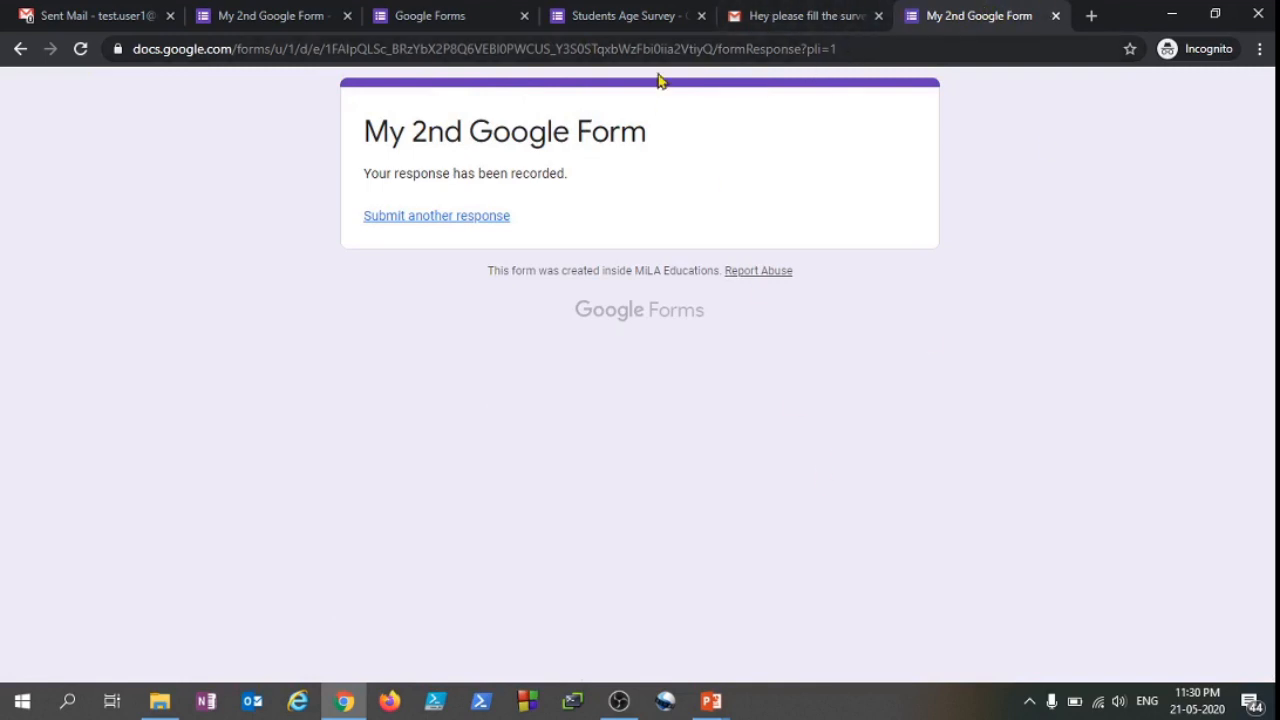
Open the form from the link in the first test account's sent email "Hey please fill the survey" and check which account is responding
{"action": "left_click", "coordinate": [56, 12]}
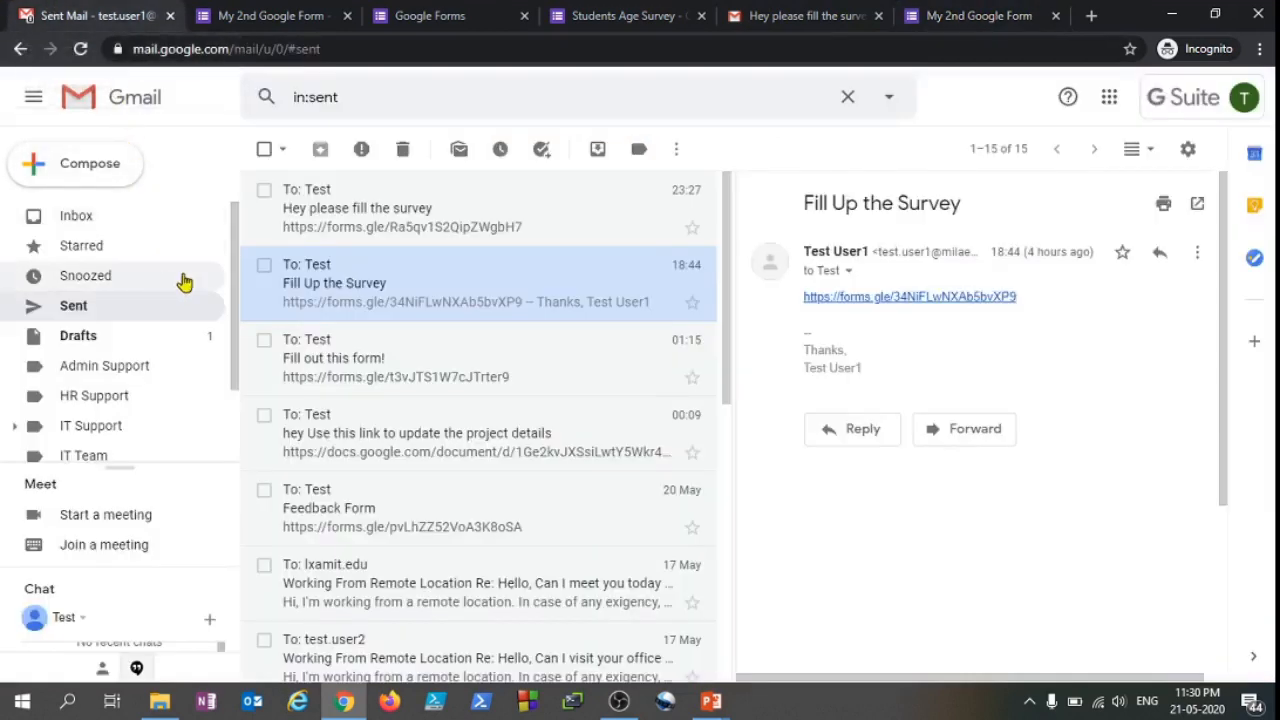
{"action": "left_click", "coordinate": [343, 217]}
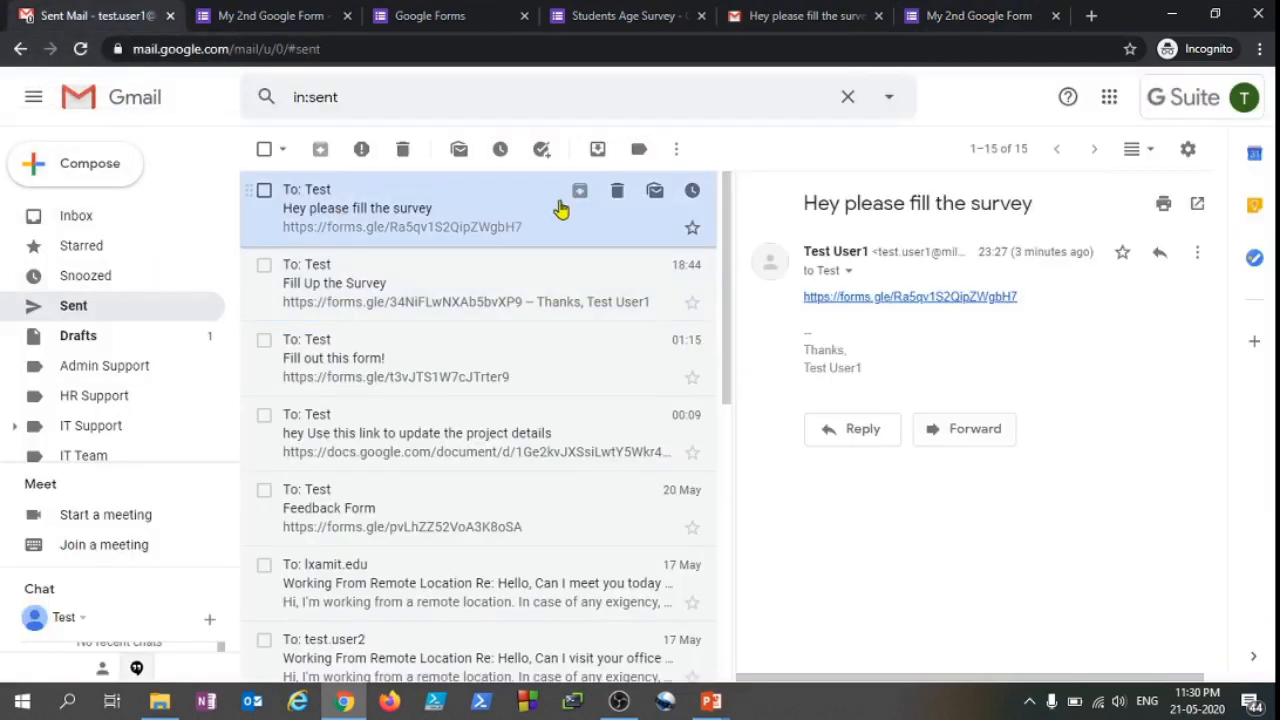
{"action": "left_click", "coordinate": [930, 298]}
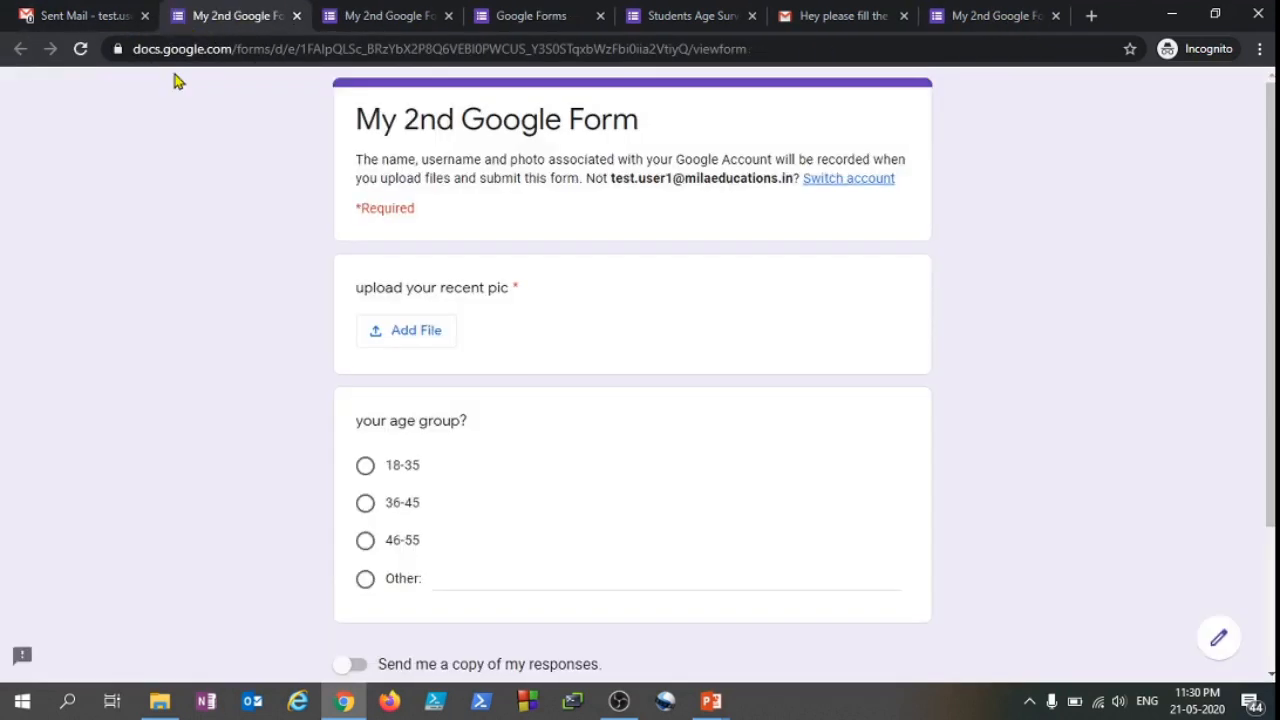
{"action": "left_click_drag", "start_coordinate": [608, 176], "coordinate": [826, 178]}
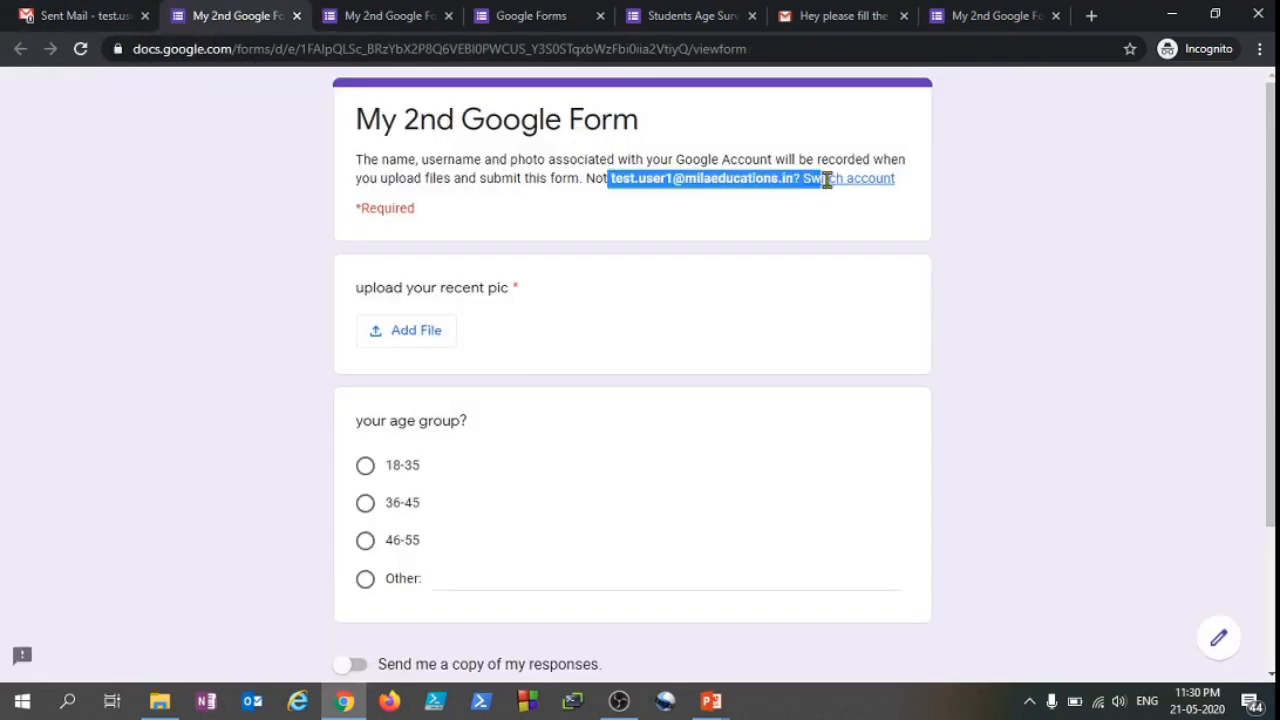
Upload aaa.png from the device as the answer to "upload your recent pic"
{"action": "left_click", "coordinate": [427, 336]}
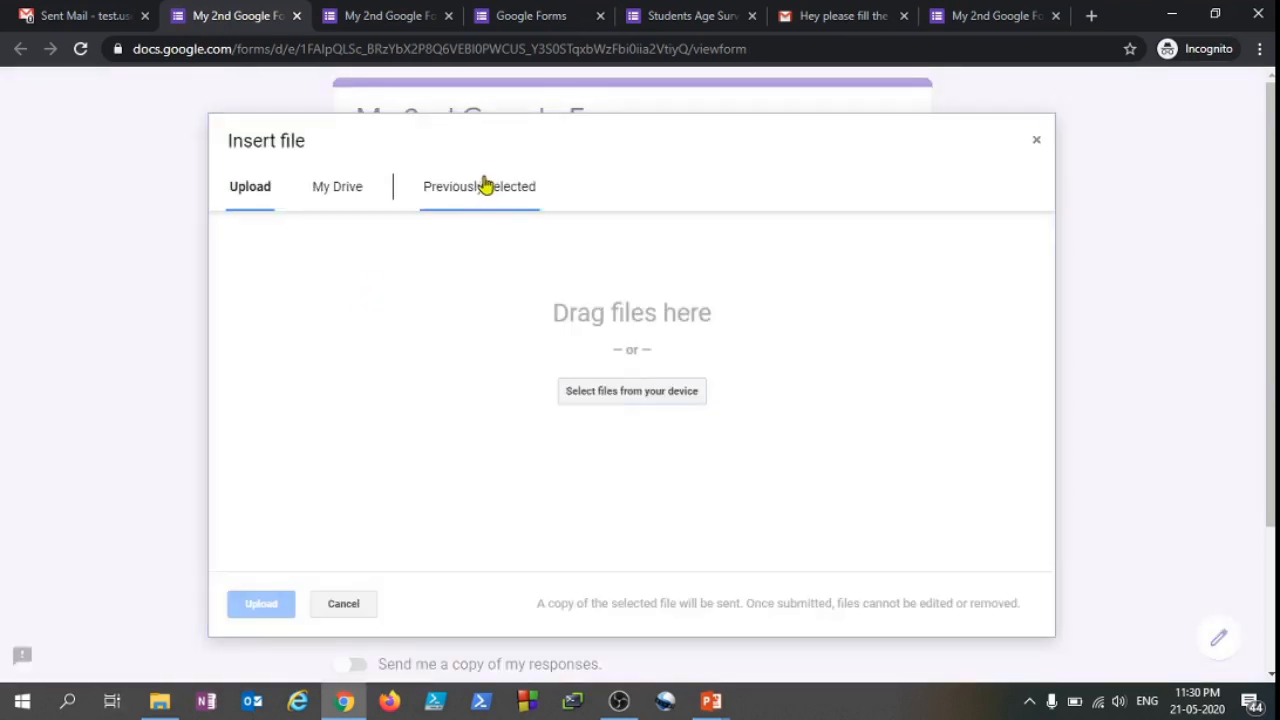
{"action": "left_click", "coordinate": [612, 391]}
{"action": "left_click", "coordinate": [483, 354]}
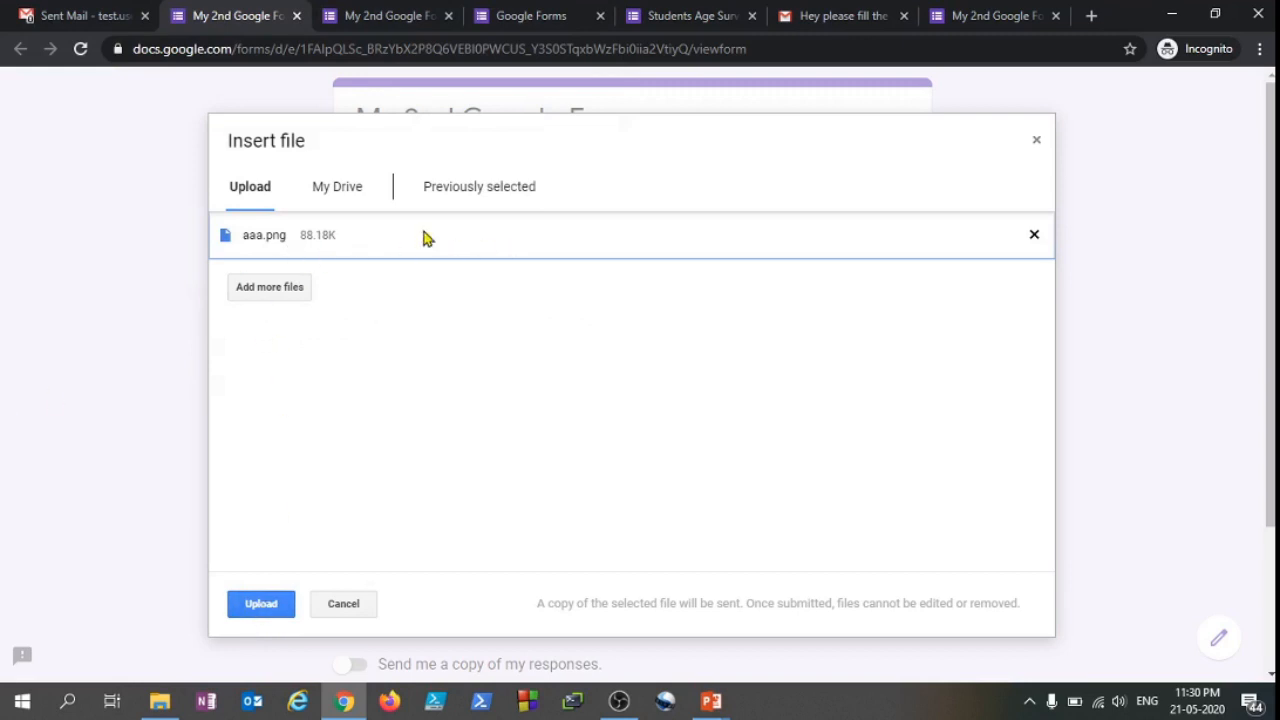
{"action": "left_click", "coordinate": [261, 605]}
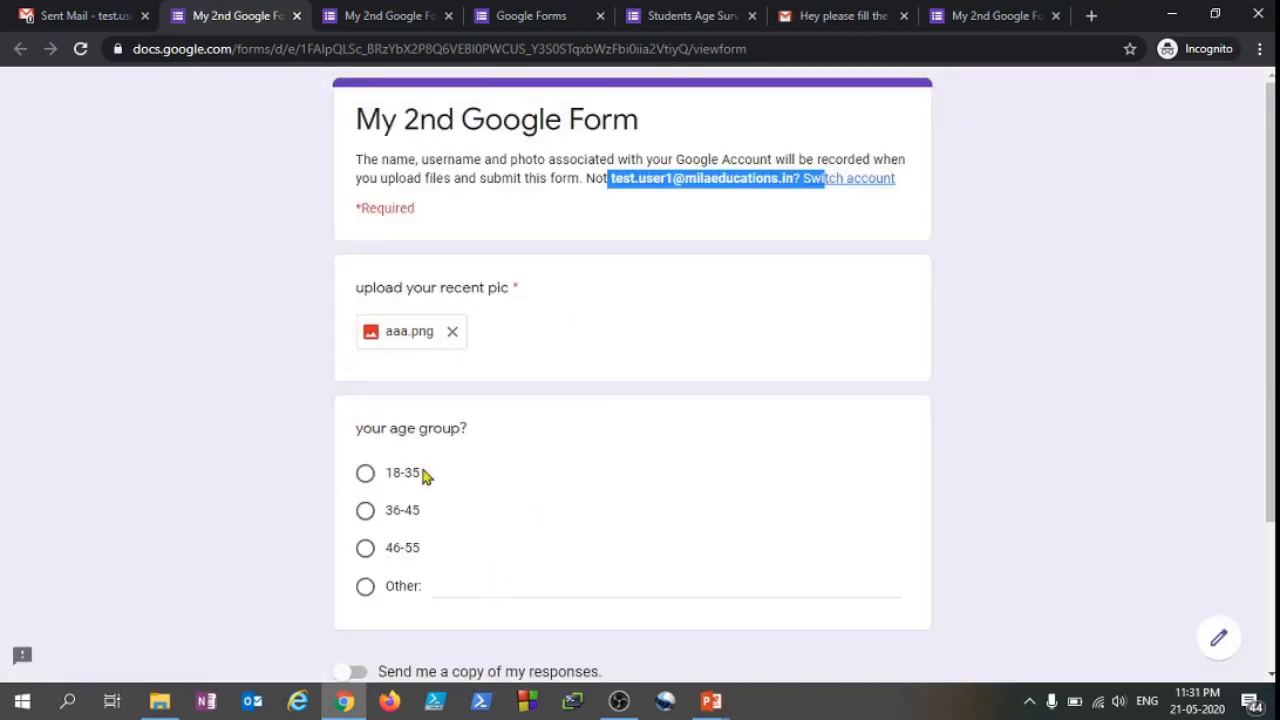
Choose the 36-45 age group and submit the second response
{"action": "scroll", "coordinate": [422, 476], "scroll_direction": "down", "scroll_amount": 2}
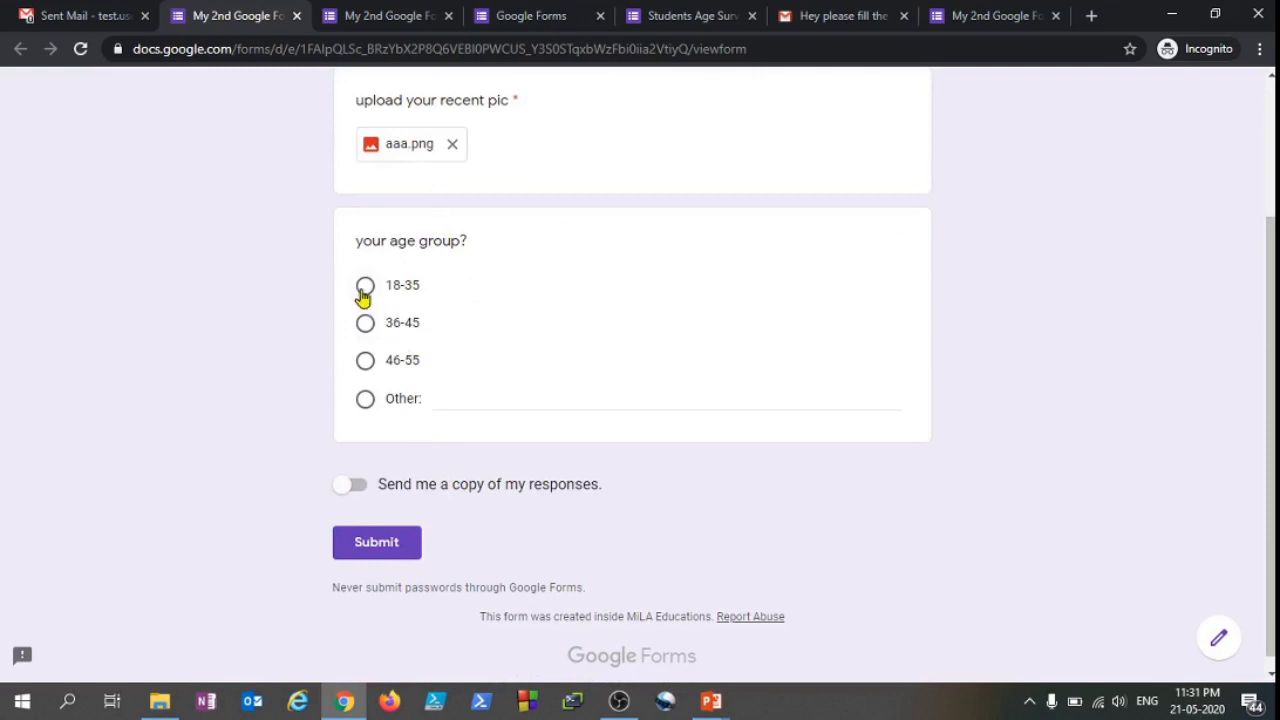
{"action": "left_click", "coordinate": [365, 323]}
{"action": "left_click", "coordinate": [393, 548]}
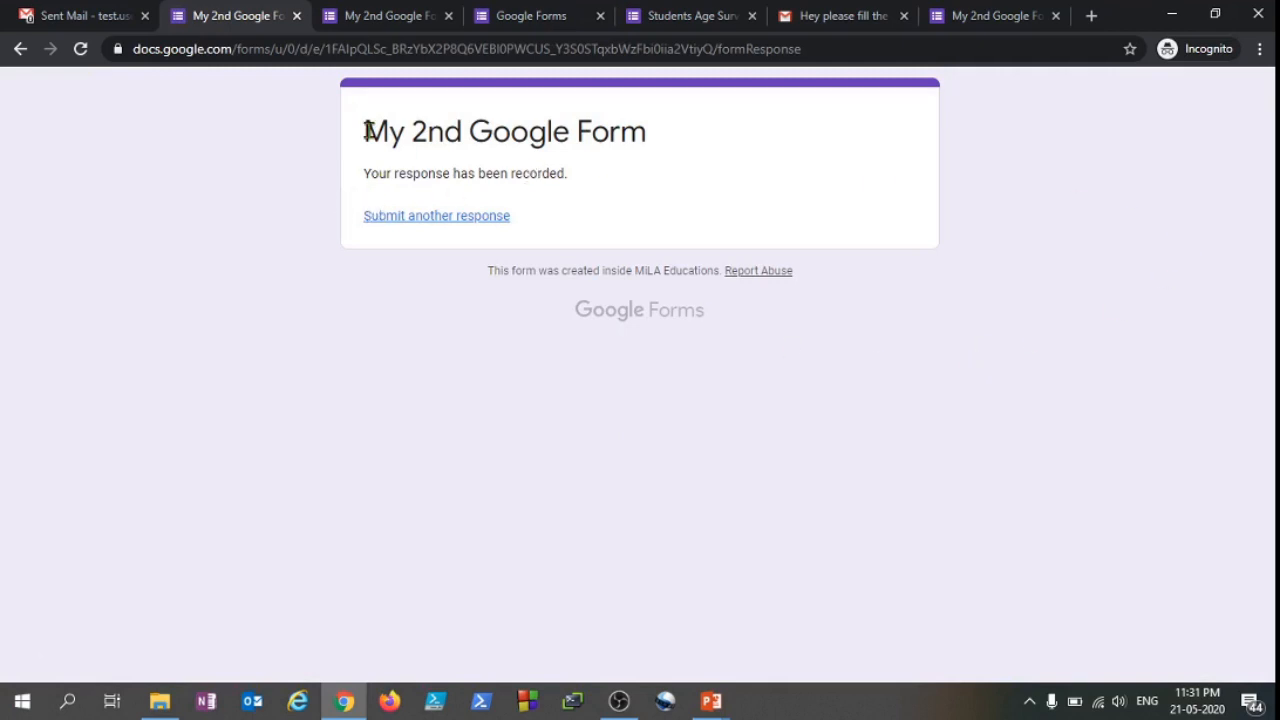
Switch back to the editor of My 2nd Google Form and open its collected responses
{"action": "left_click", "coordinate": [379, 17]}
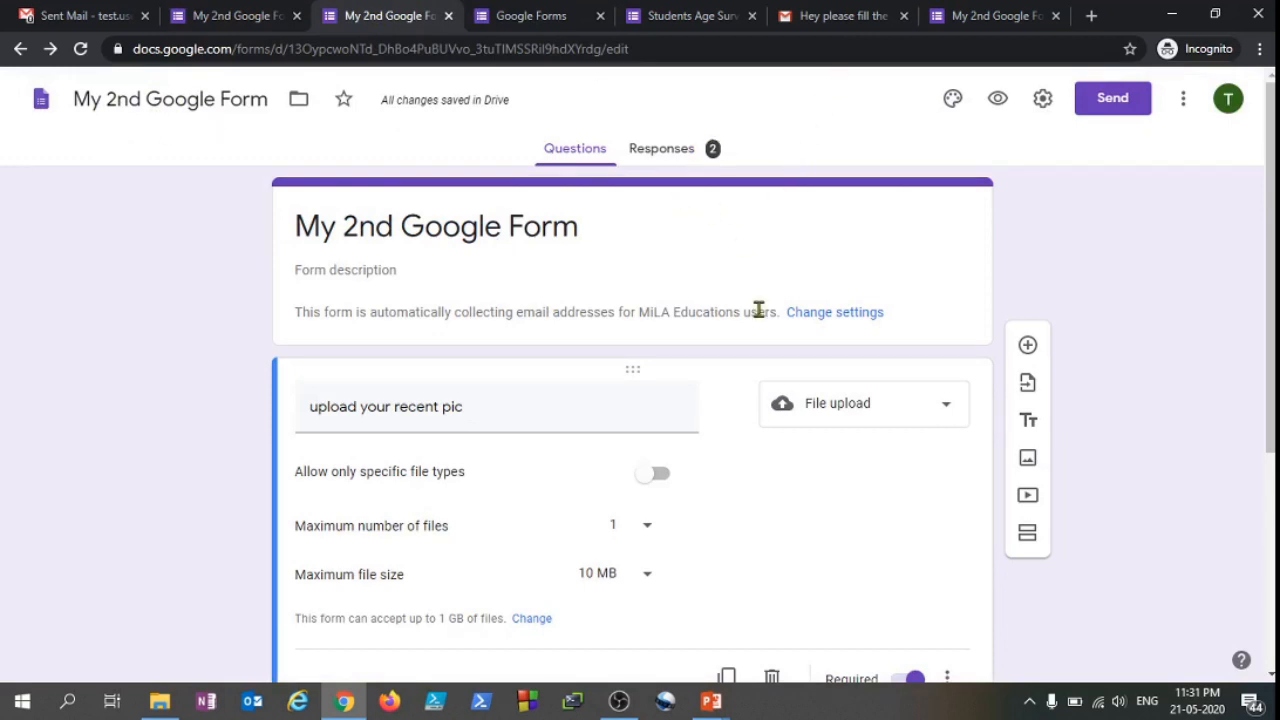
{"action": "left_click", "coordinate": [665, 150]}
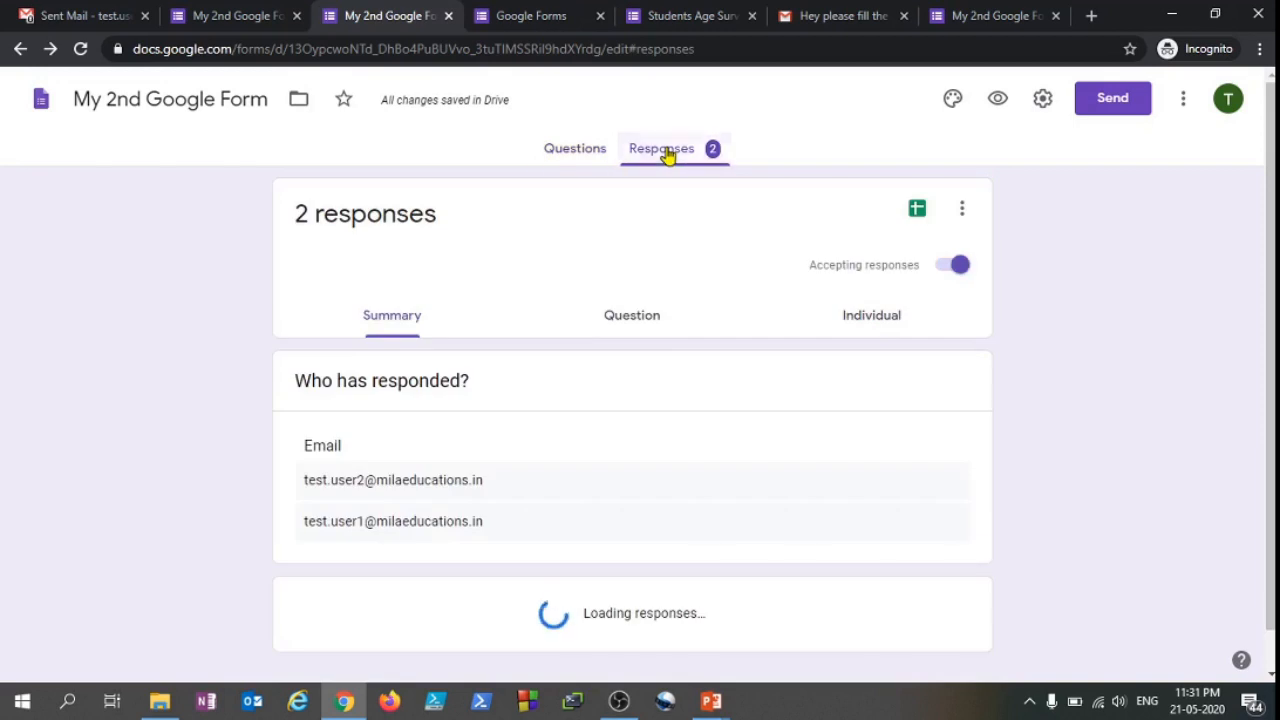
Review the response summary: respondents, uploaded pictures and the age group pie chart's 36-45 and 18-35 slices
{"action": "scroll", "coordinate": [366, 526], "scroll_direction": "down", "scroll_amount": 1}
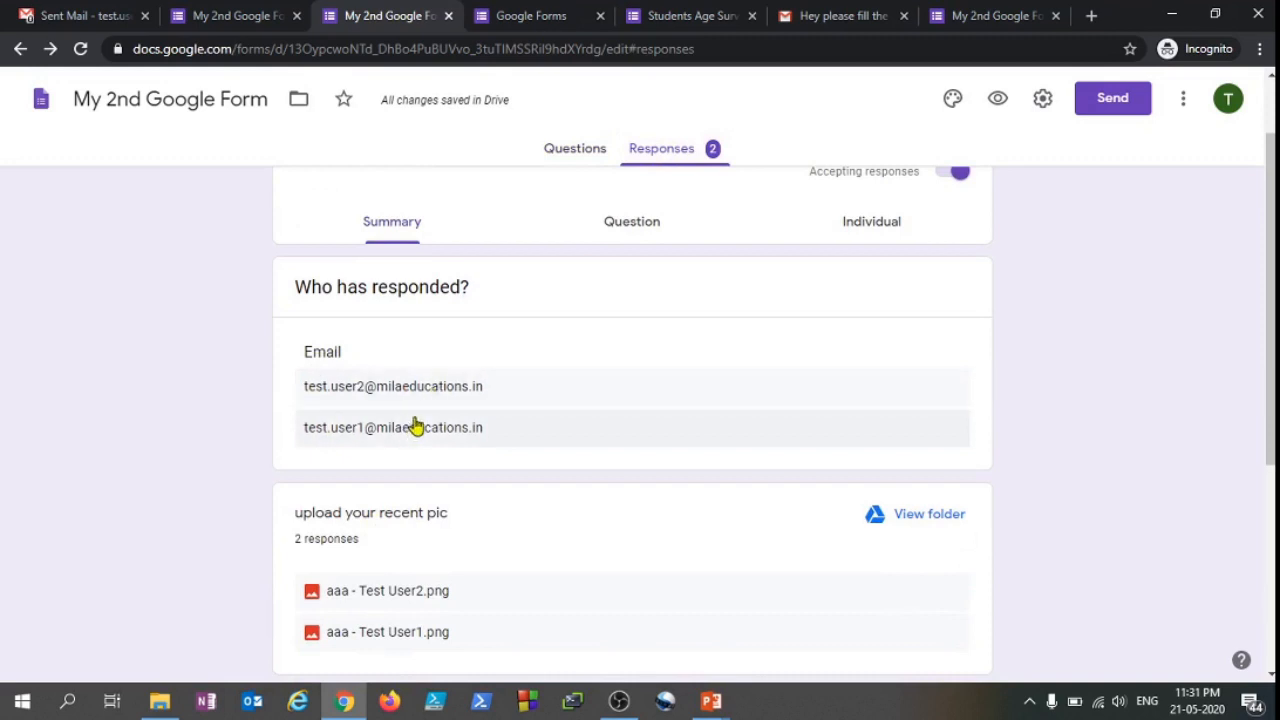
{"action": "scroll", "coordinate": [495, 588], "scroll_direction": "down", "scroll_amount": 2}
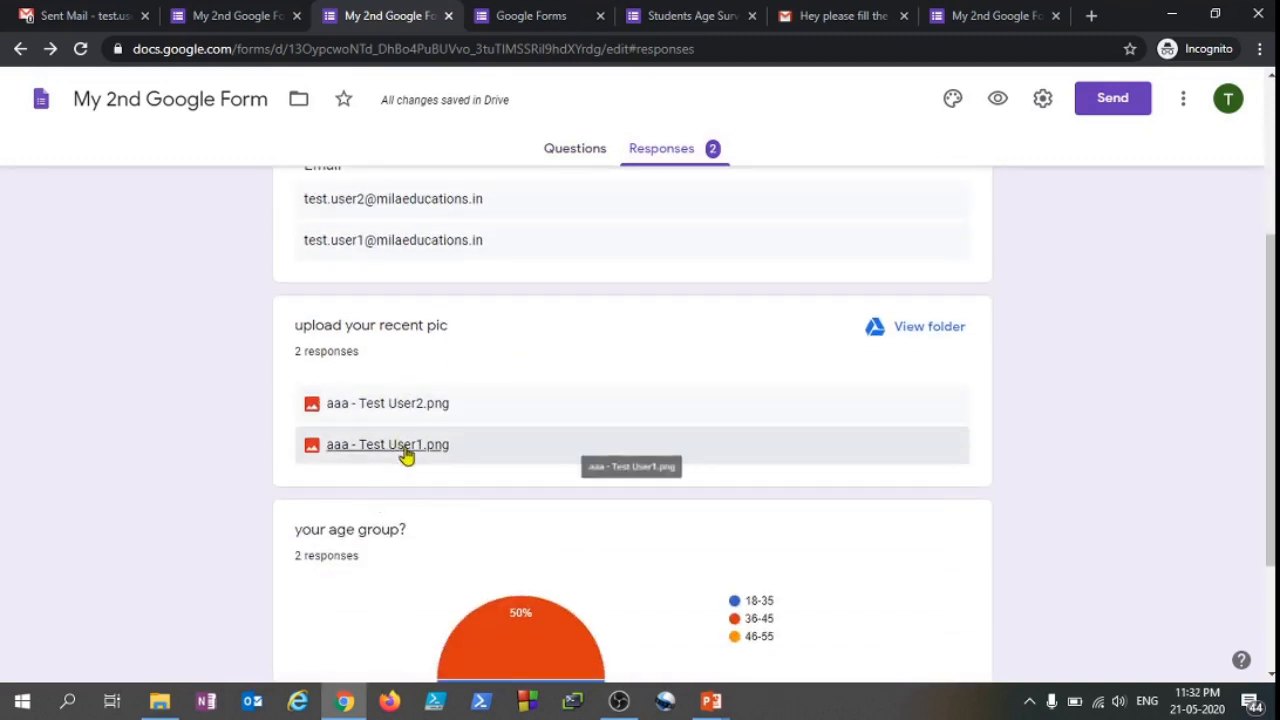
{"action": "scroll", "coordinate": [406, 450], "scroll_direction": "down", "scroll_amount": 2}
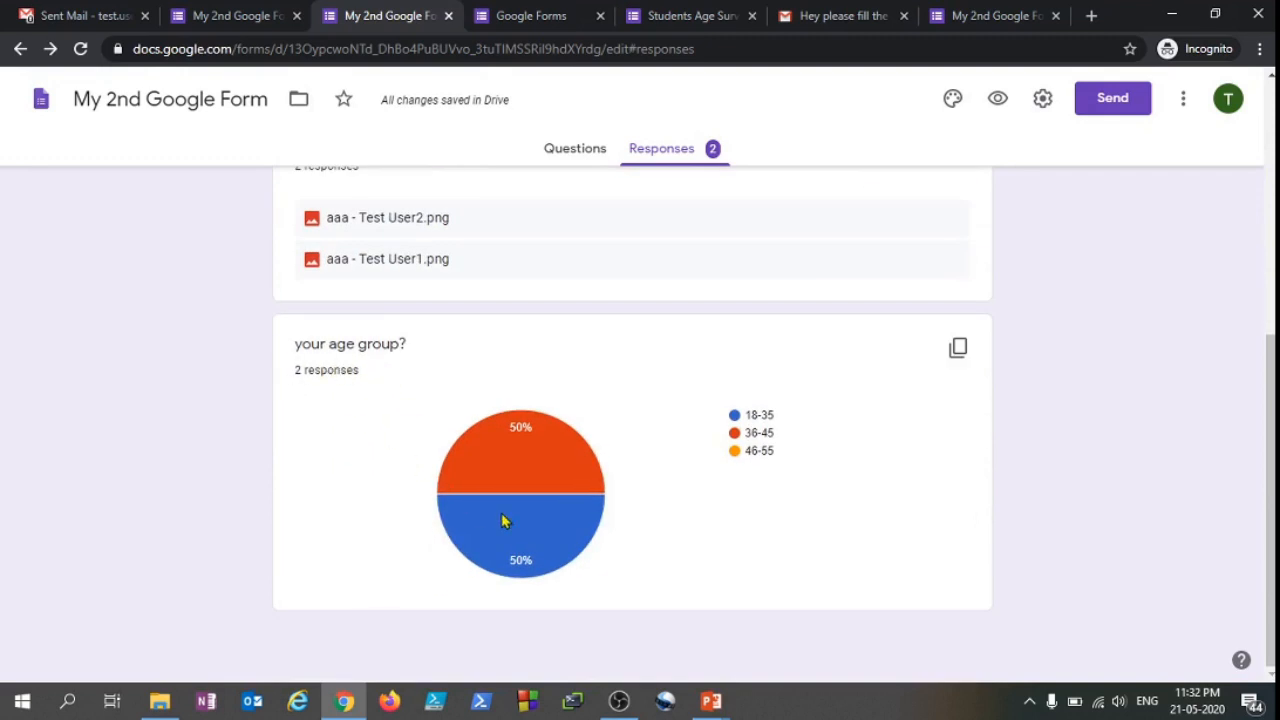
{"action": "mouse_move", "coordinate": [566, 465]}
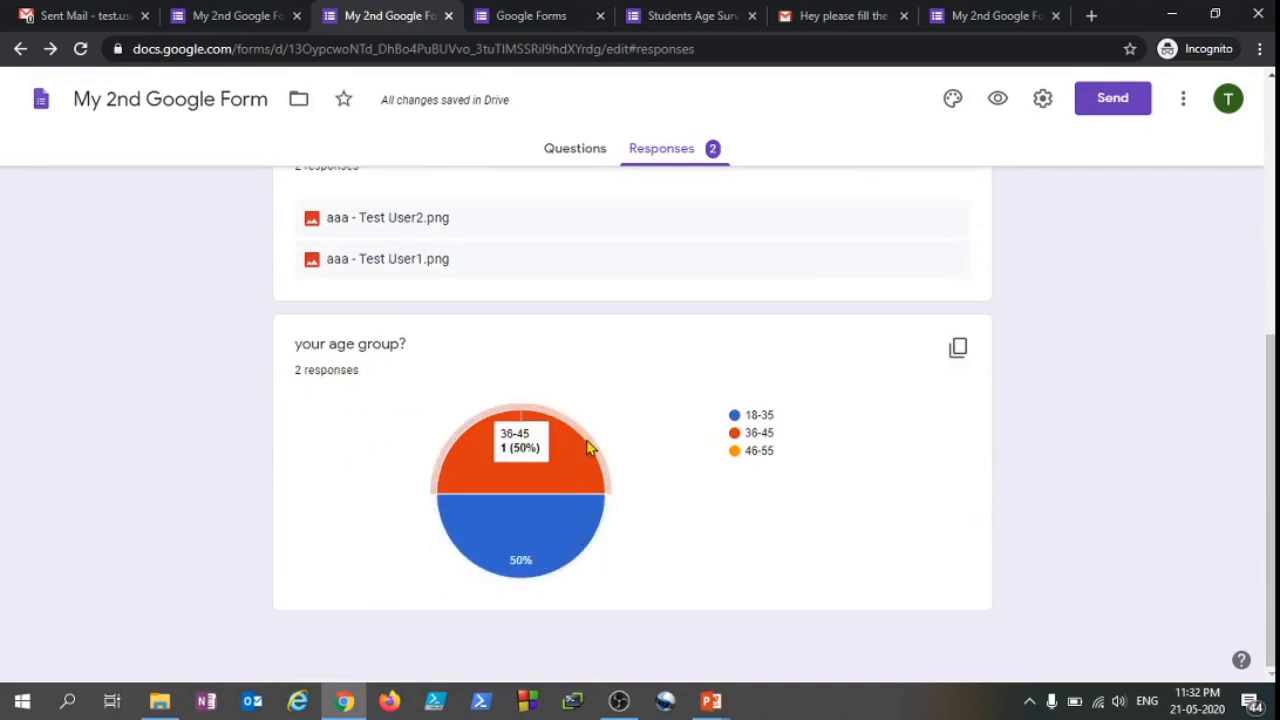
{"action": "mouse_move", "coordinate": [587, 516]}
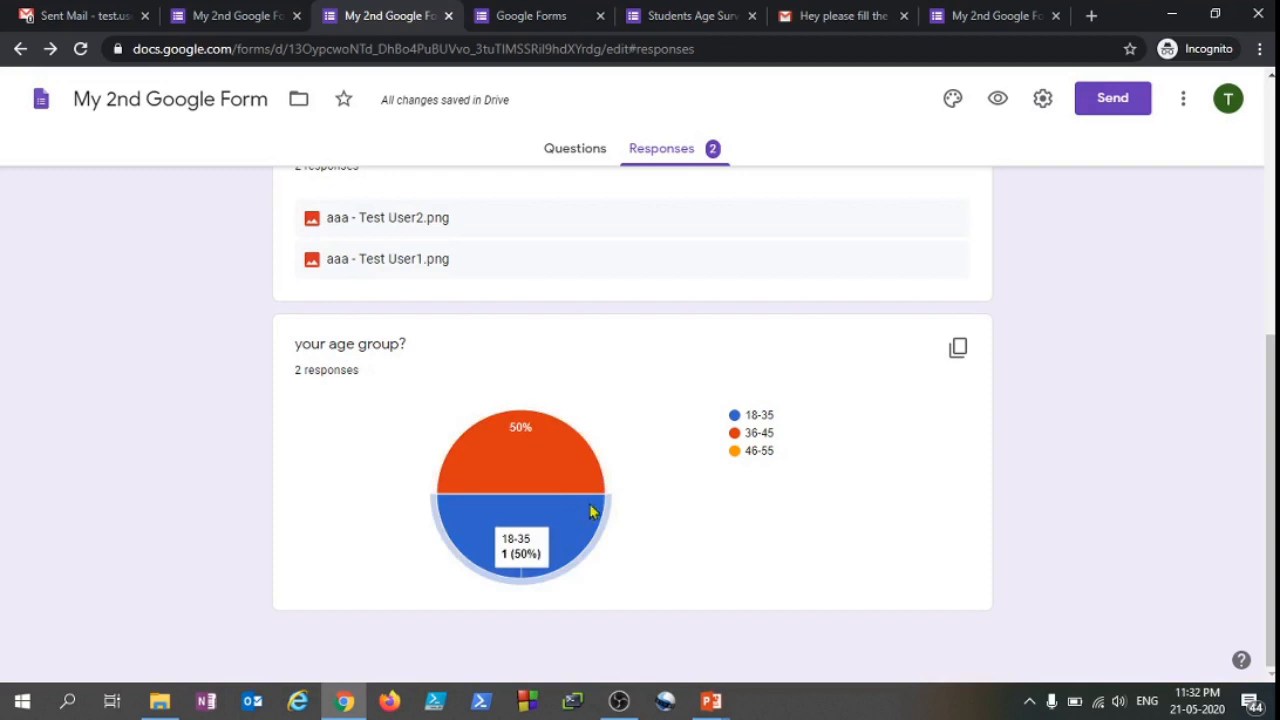
{"action": "mouse_move", "coordinate": [557, 491]}
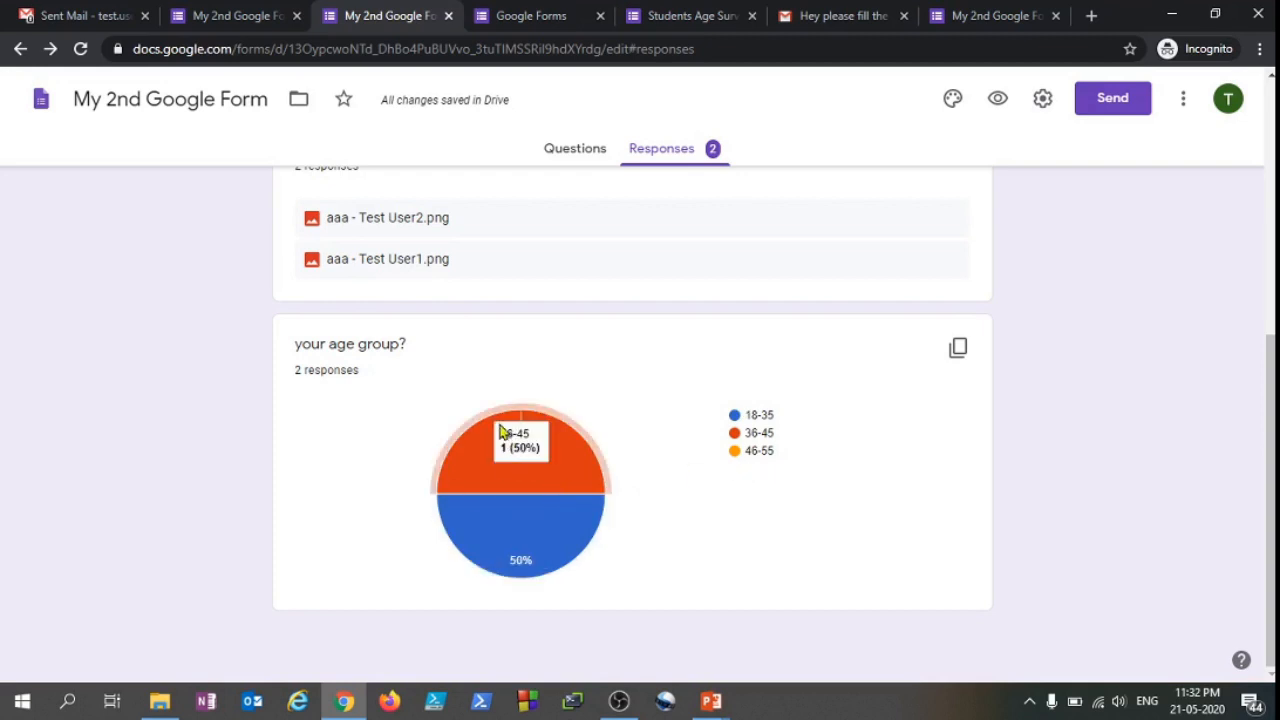
{"action": "mouse_move", "coordinate": [540, 556]}
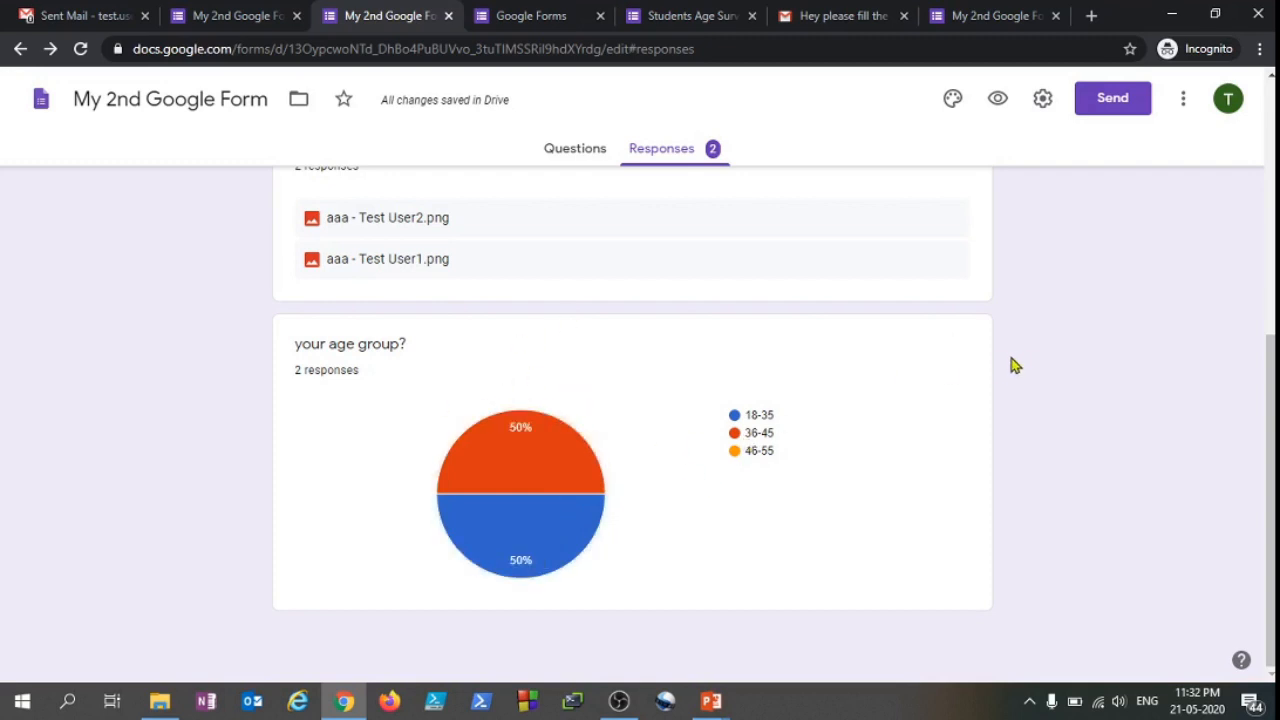
{"action": "mouse_move", "coordinate": [957, 355]}
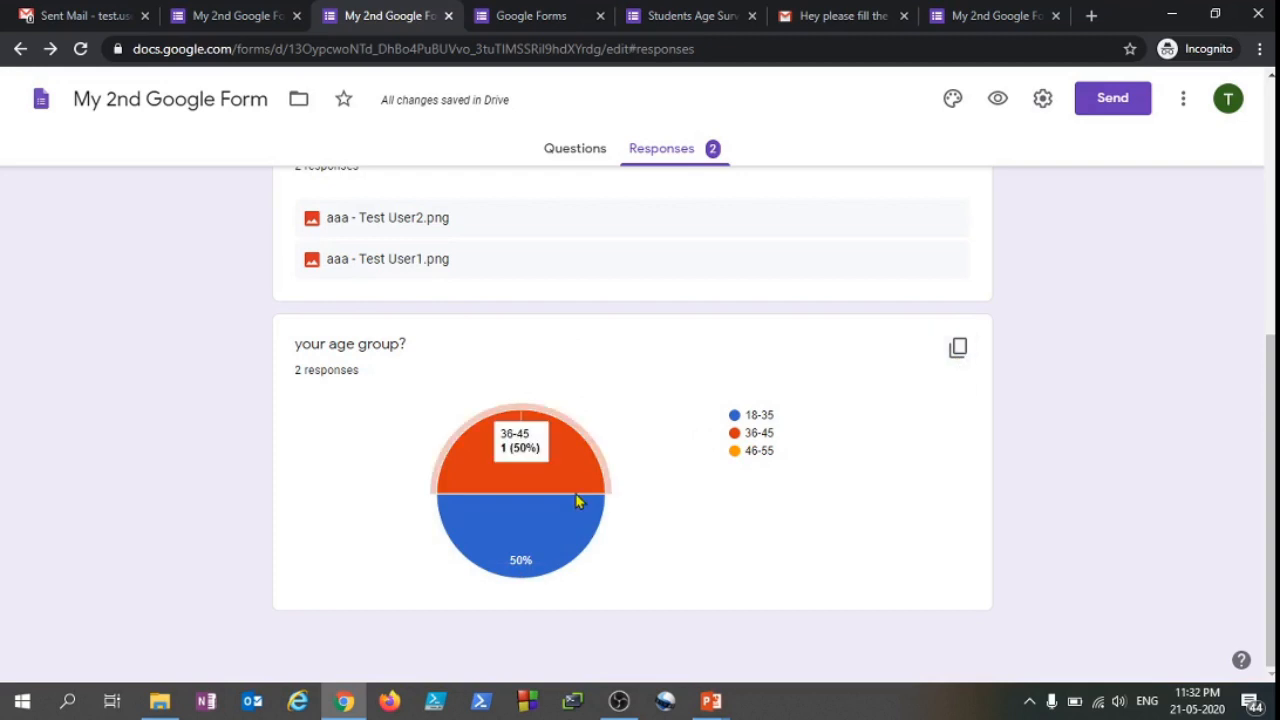
{"action": "scroll", "coordinate": [780, 449], "scroll_direction": "up", "scroll_amount": 5}
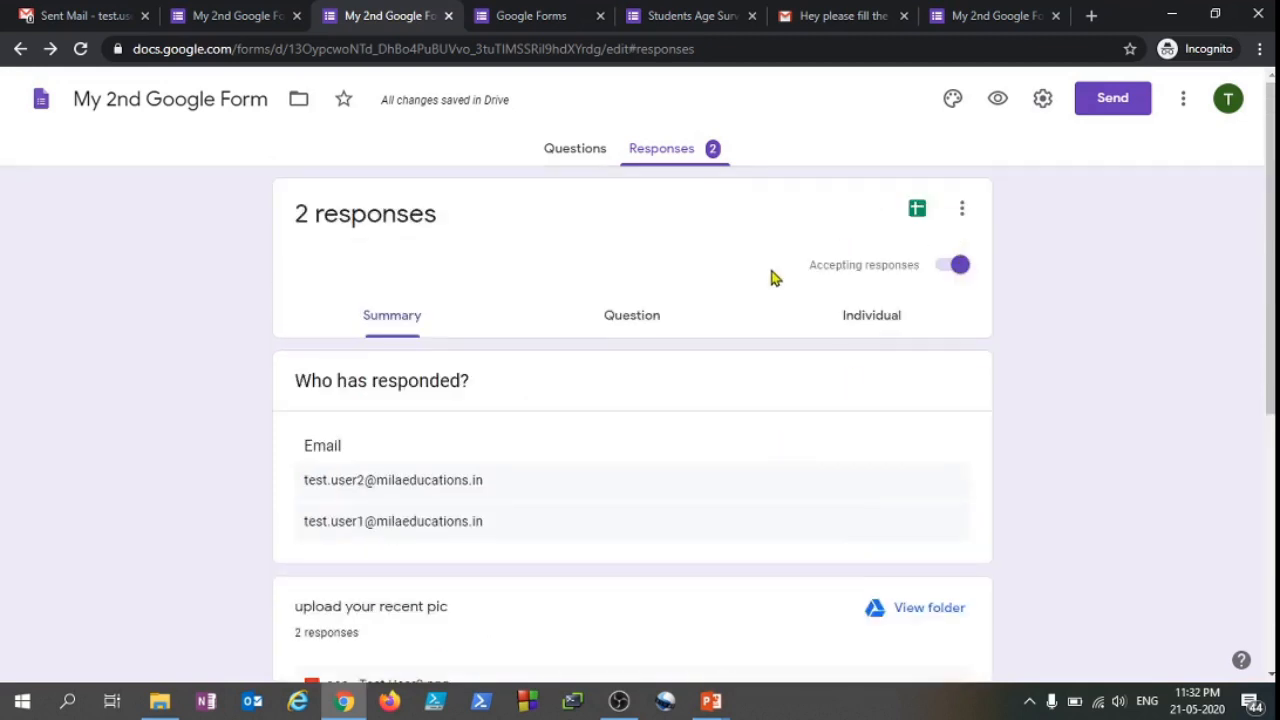
Create a new spreadsheet named My 2nd Google Form (Responses) as the destination for the form's responses
{"action": "left_click", "coordinate": [918, 210]}
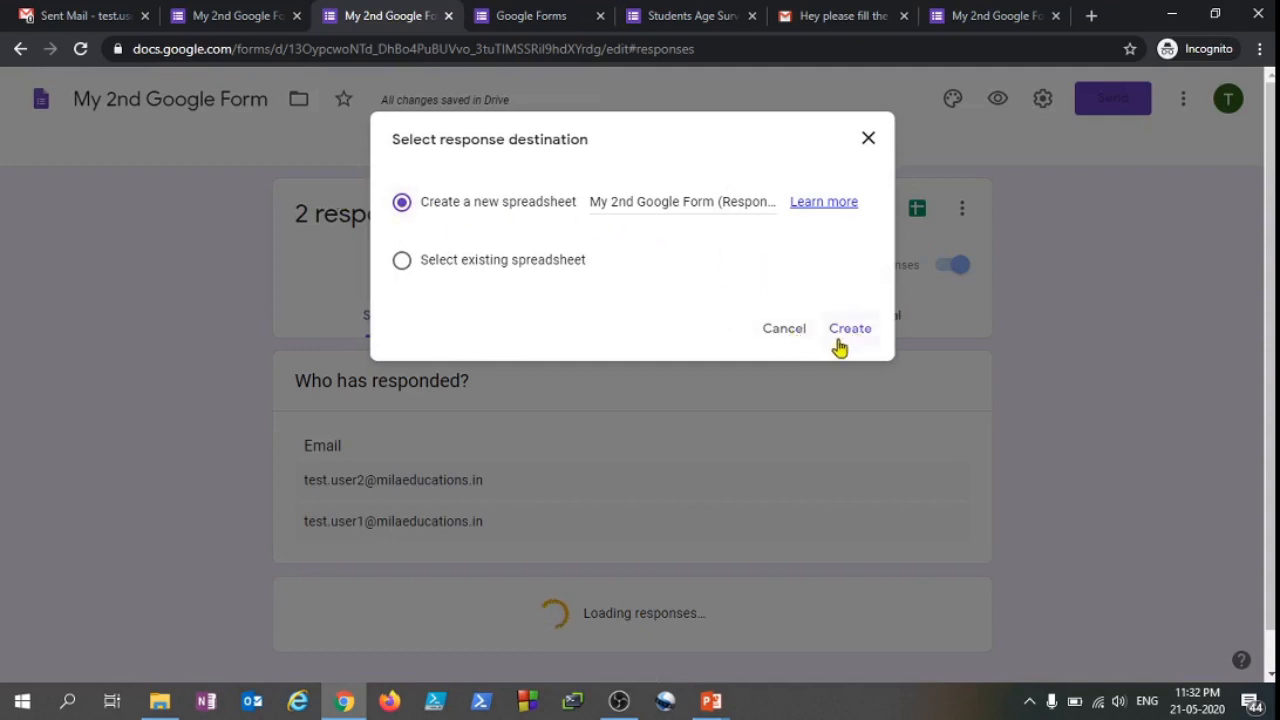
{"action": "left_click_drag", "start_coordinate": [592, 202], "coordinate": [738, 203]}
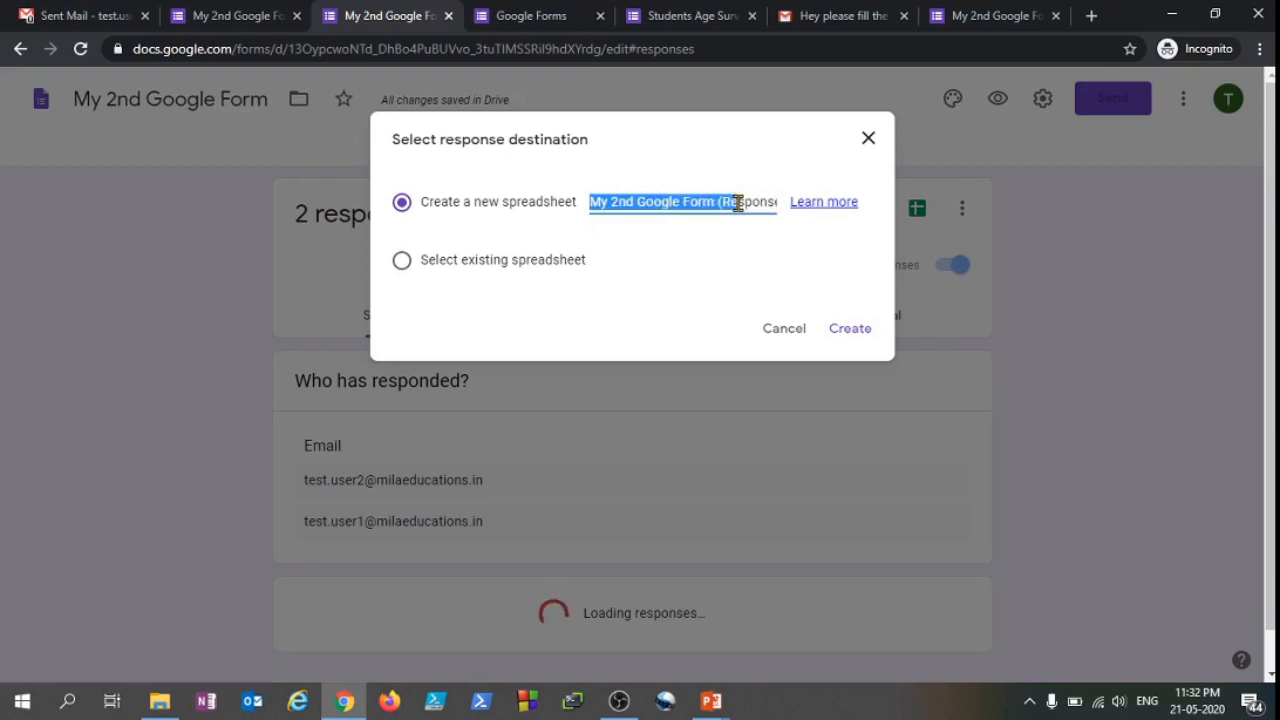
{"action": "left_click", "coordinate": [640, 199]}
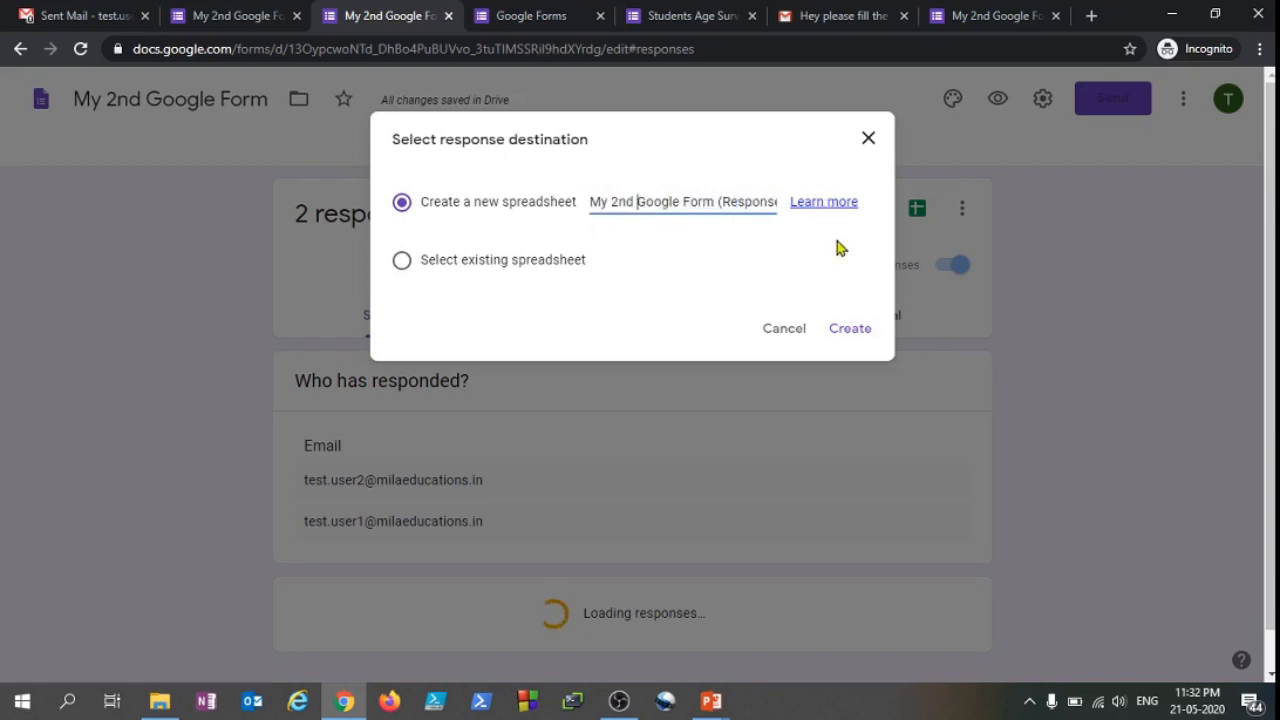
{"action": "left_click", "coordinate": [856, 334]}
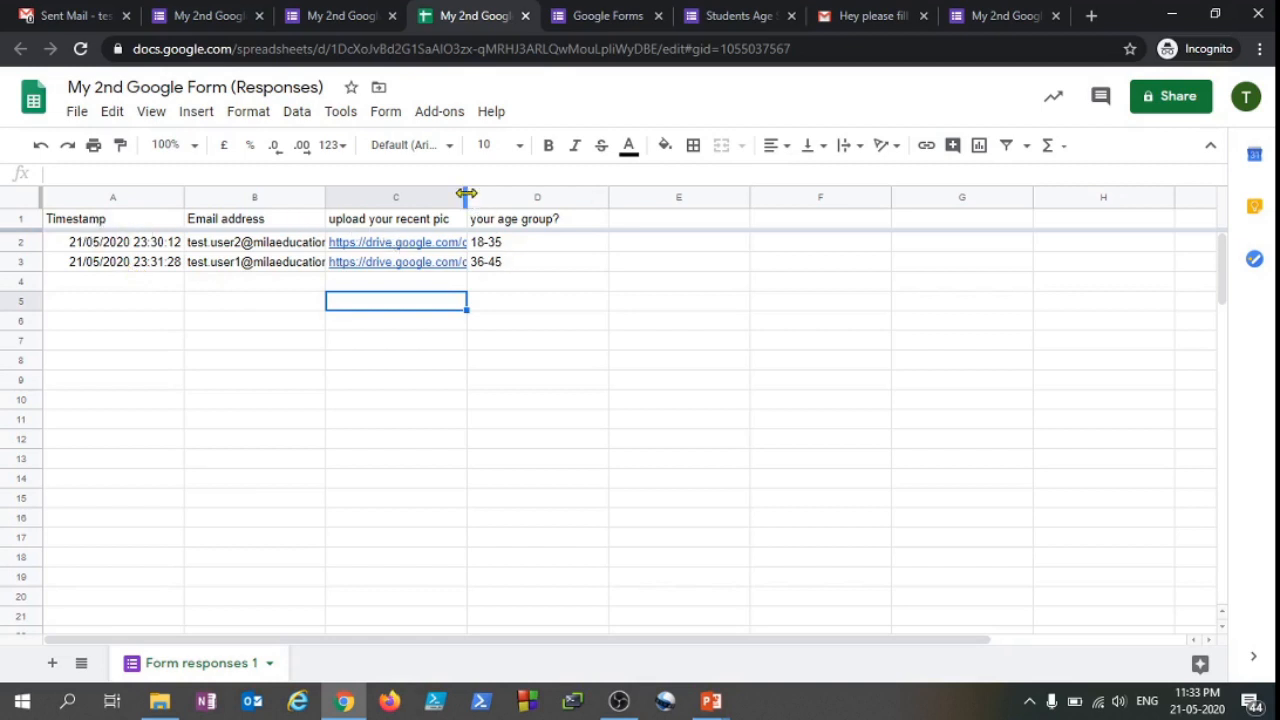
Widen the "upload your recent pic" and "Email address" columns of the response sheet so their full entries can be read
{"action": "left_click_drag", "start_coordinate": [466, 193], "coordinate": [759, 193]}
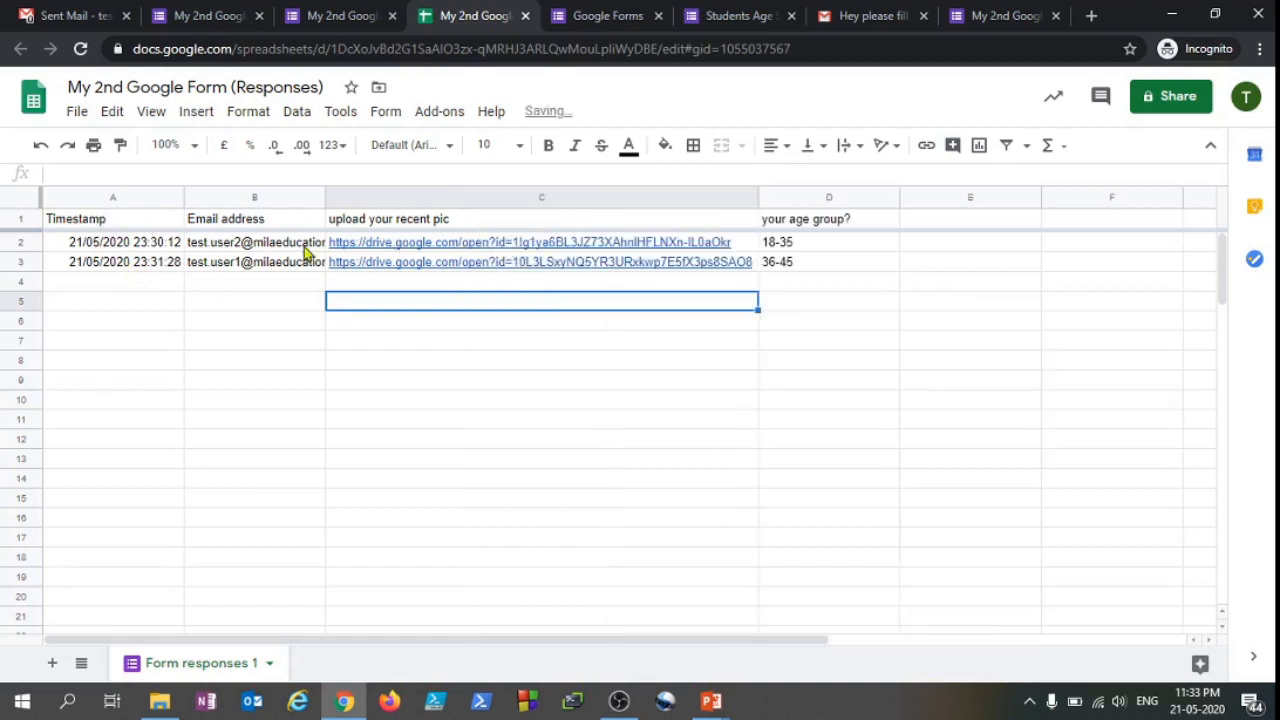
{"action": "left_click_drag", "start_coordinate": [323, 191], "coordinate": [386, 192]}
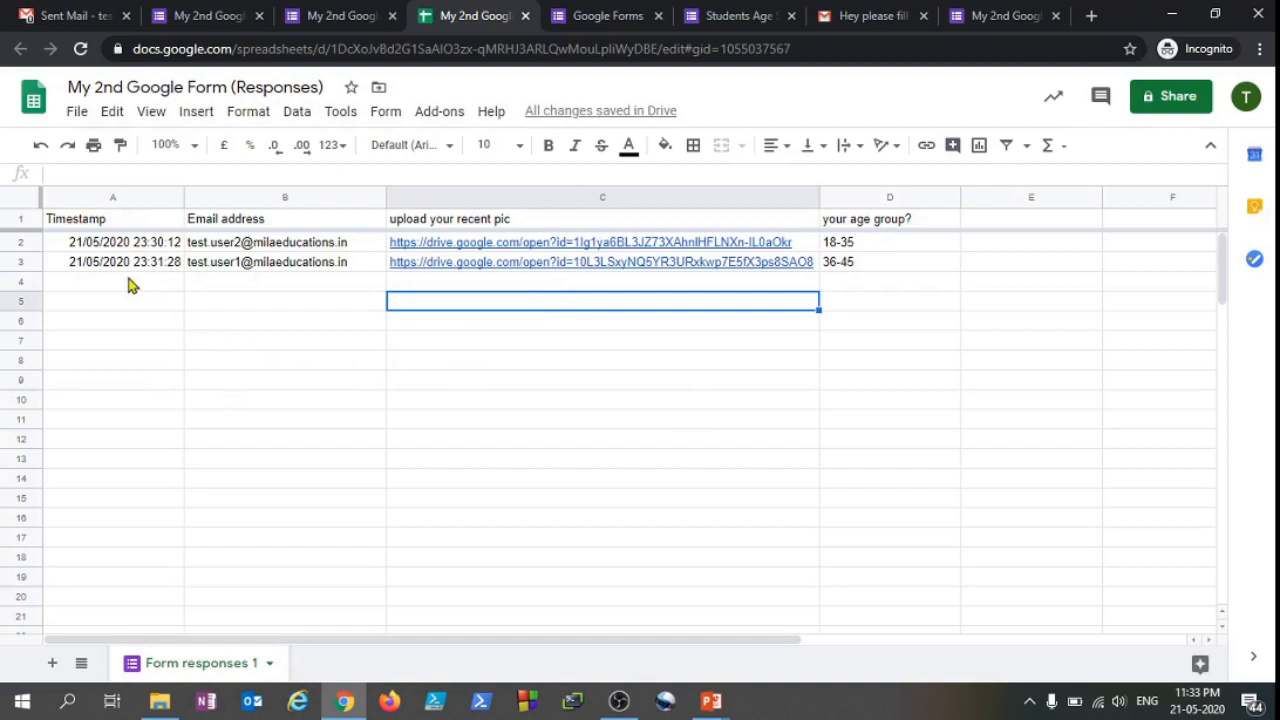
{"action": "left_click_drag", "start_coordinate": [118, 262], "coordinate": [700, 402]}
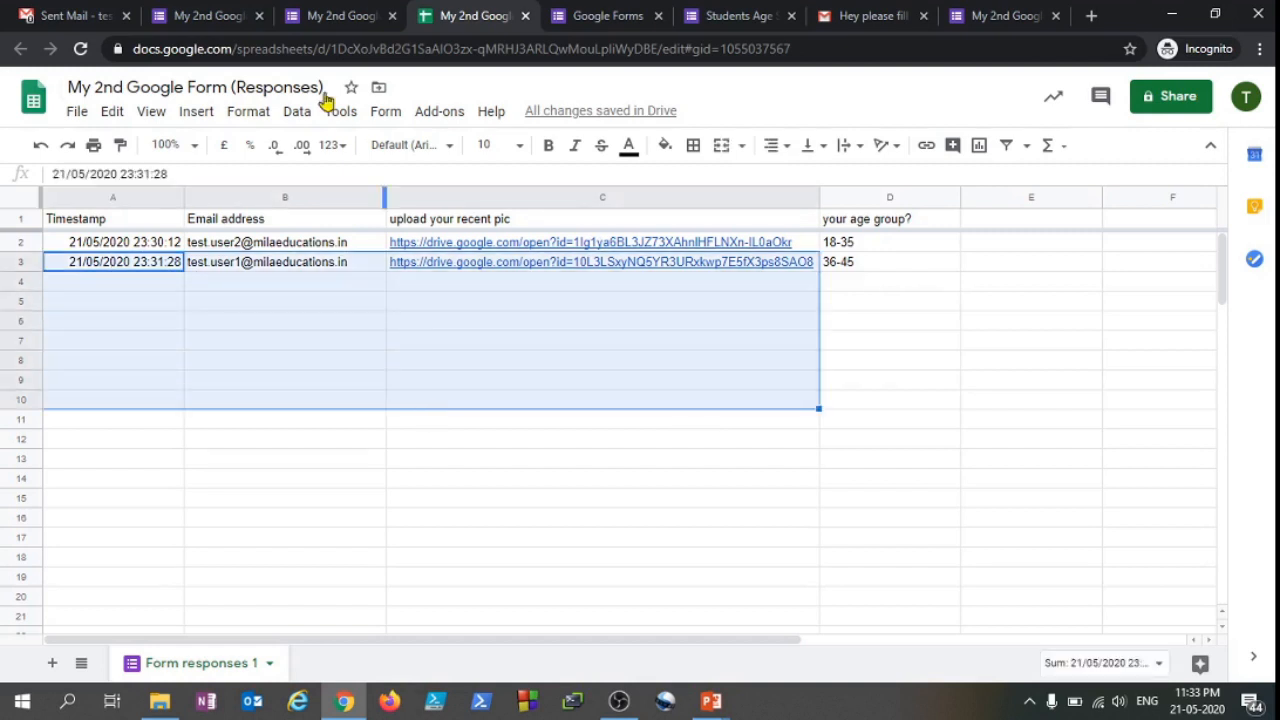
Return to the questions of My 2nd Google Form in the form editor and open the sharing settings for adding collaborators
{"action": "left_click", "coordinate": [366, 13]}
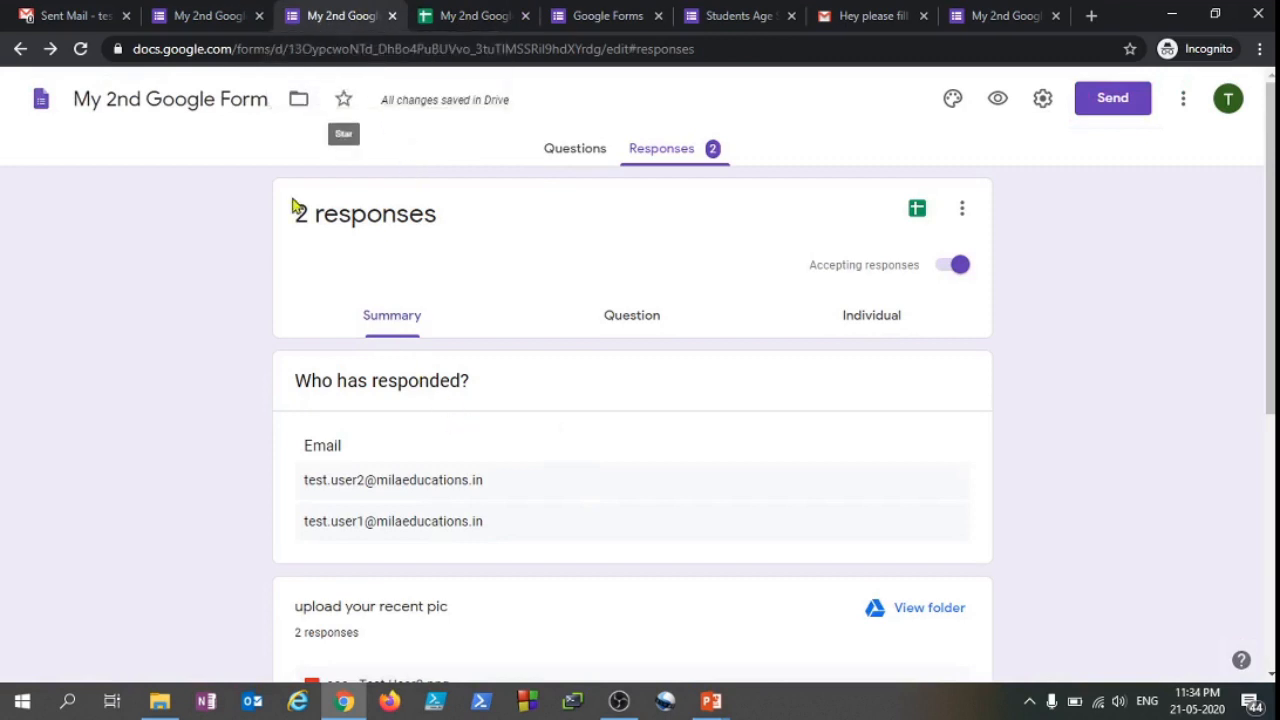
{"action": "left_click", "coordinate": [197, 12]}
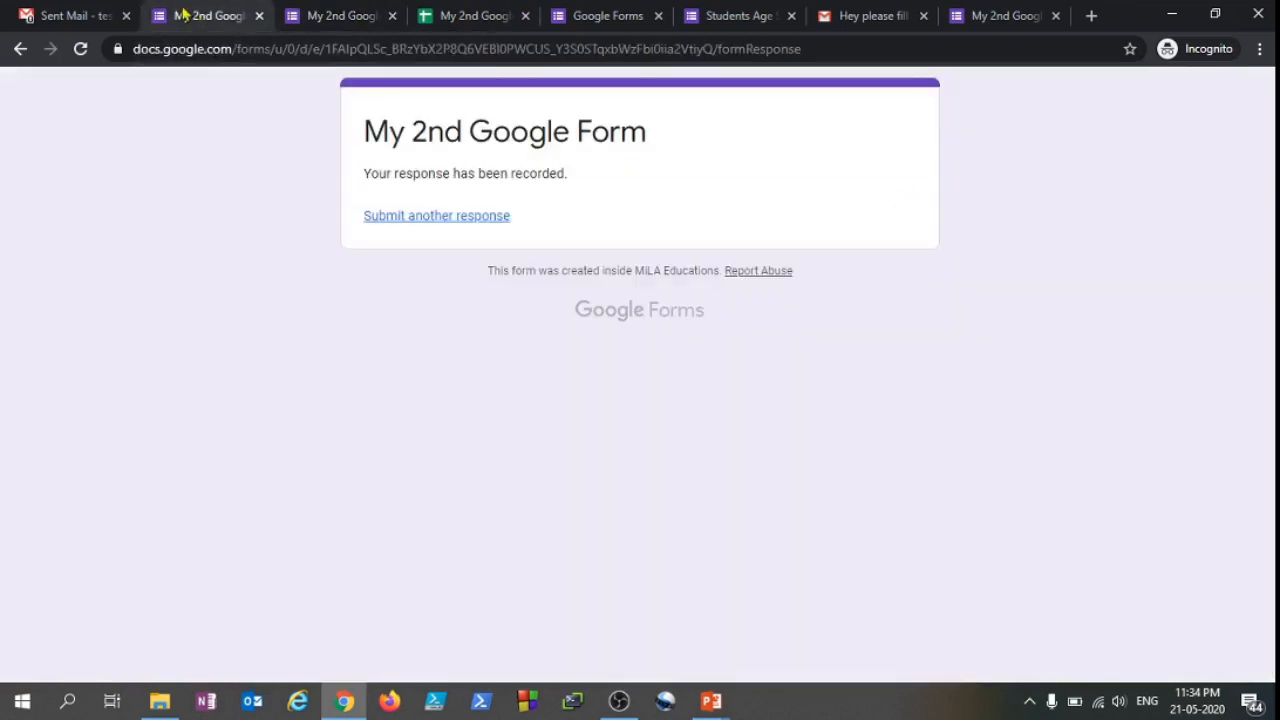
{"action": "left_click", "coordinate": [323, 10]}
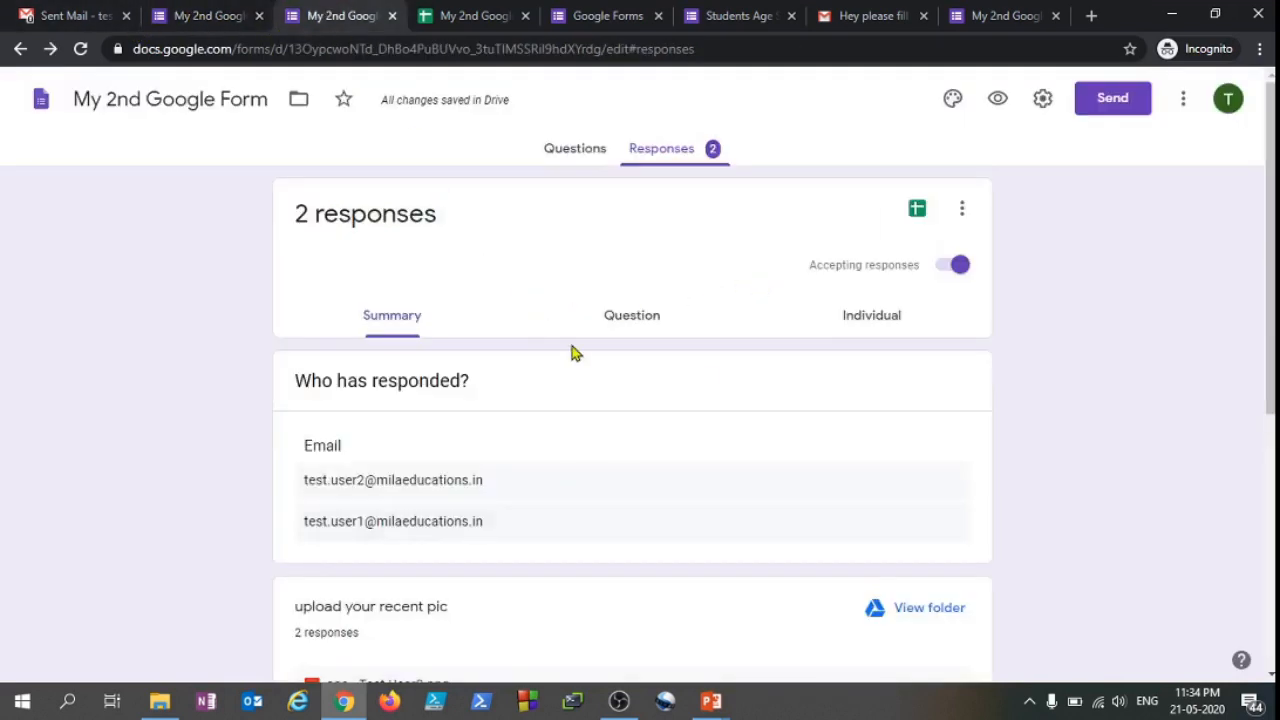
{"action": "left_click", "coordinate": [560, 149]}
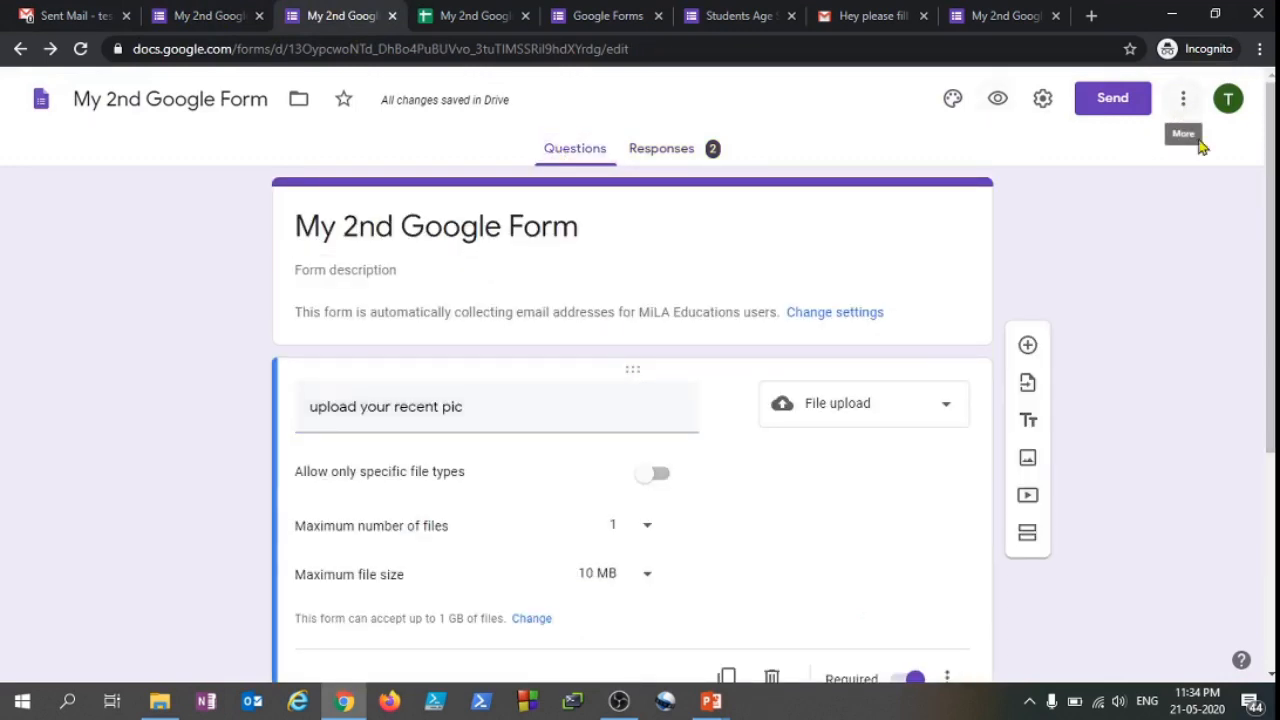
{"action": "left_click", "coordinate": [1183, 98]}
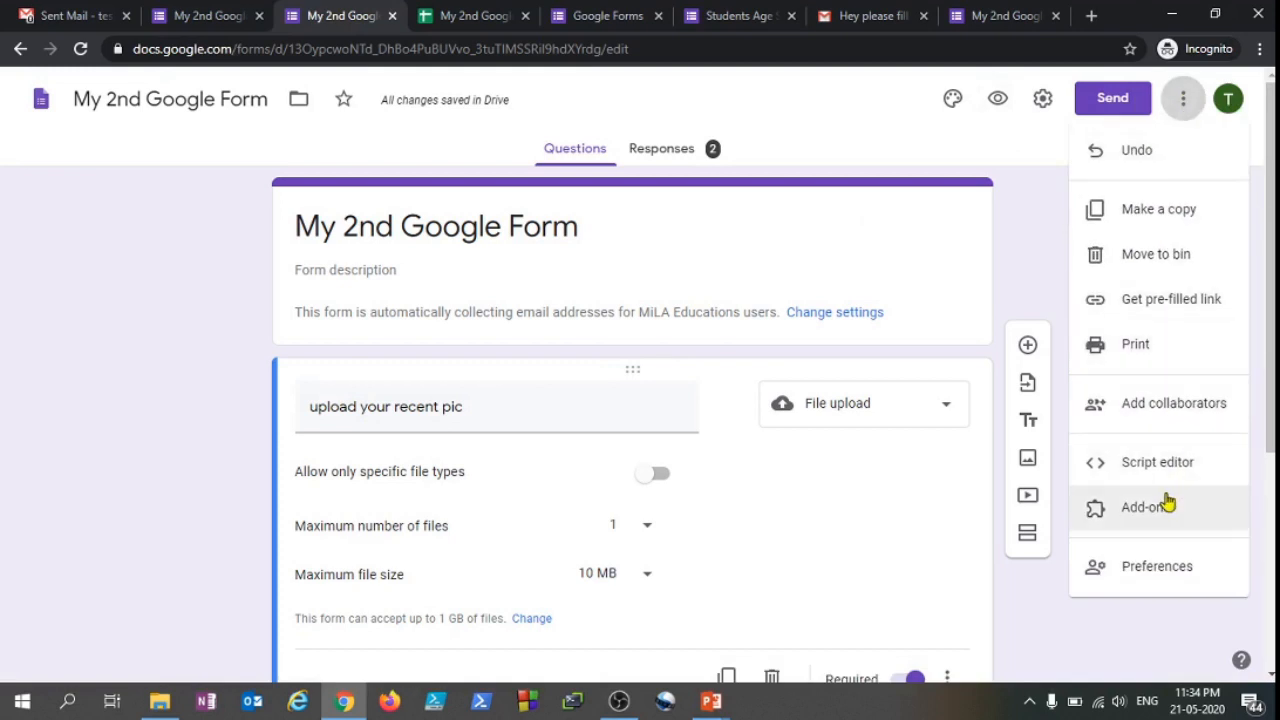
{"action": "left_click", "coordinate": [1183, 410]}
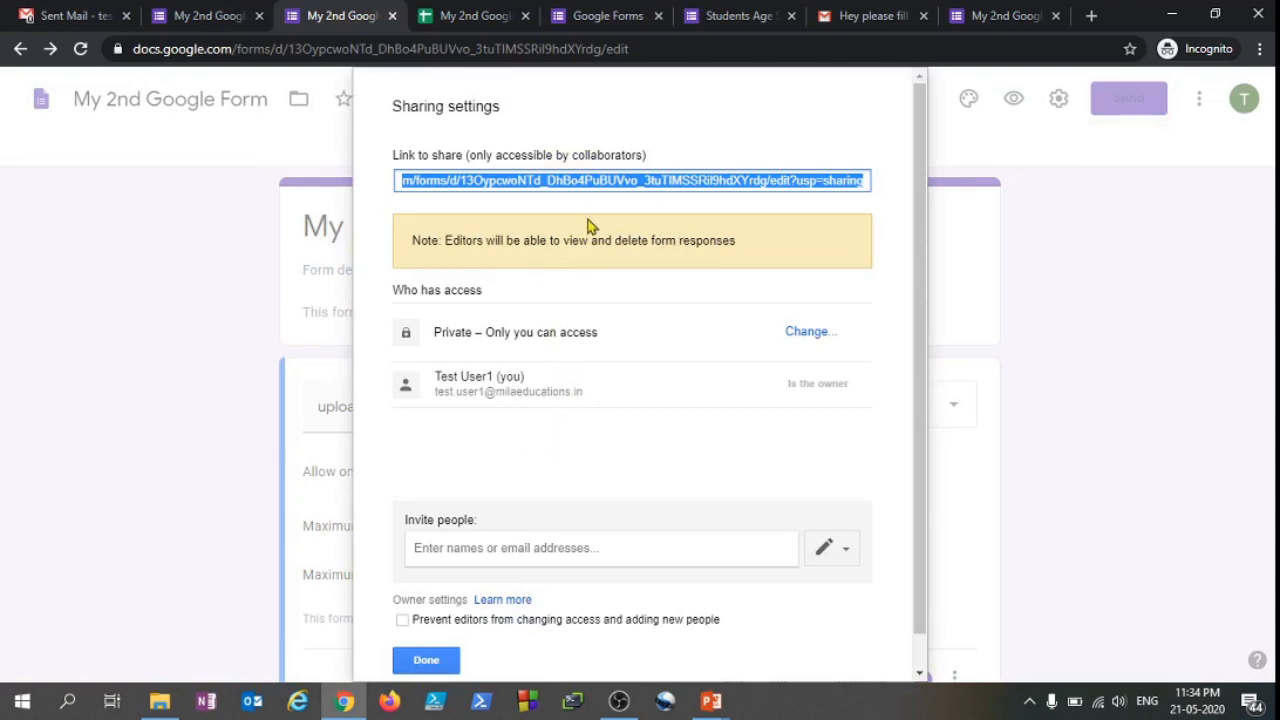
Add the second test account as a person to invite to the form
{"action": "left_click", "coordinate": [600, 548]}
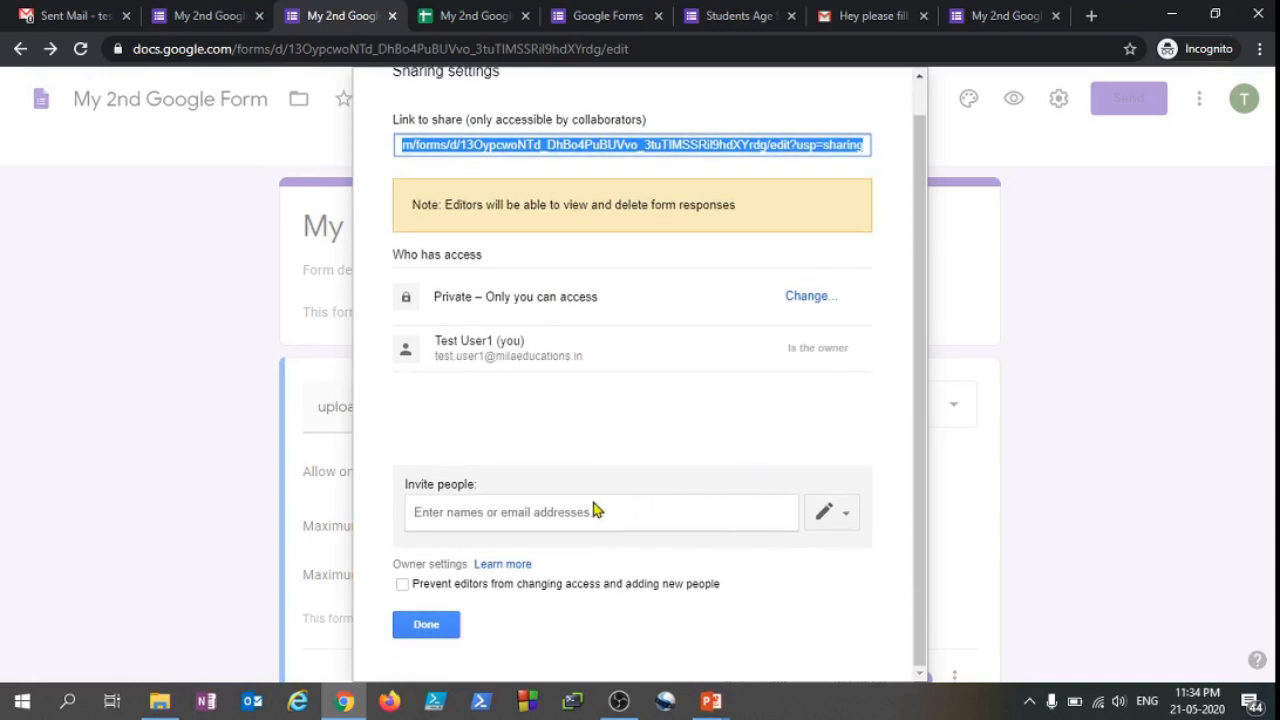
{"action": "type", "text": "tests"}
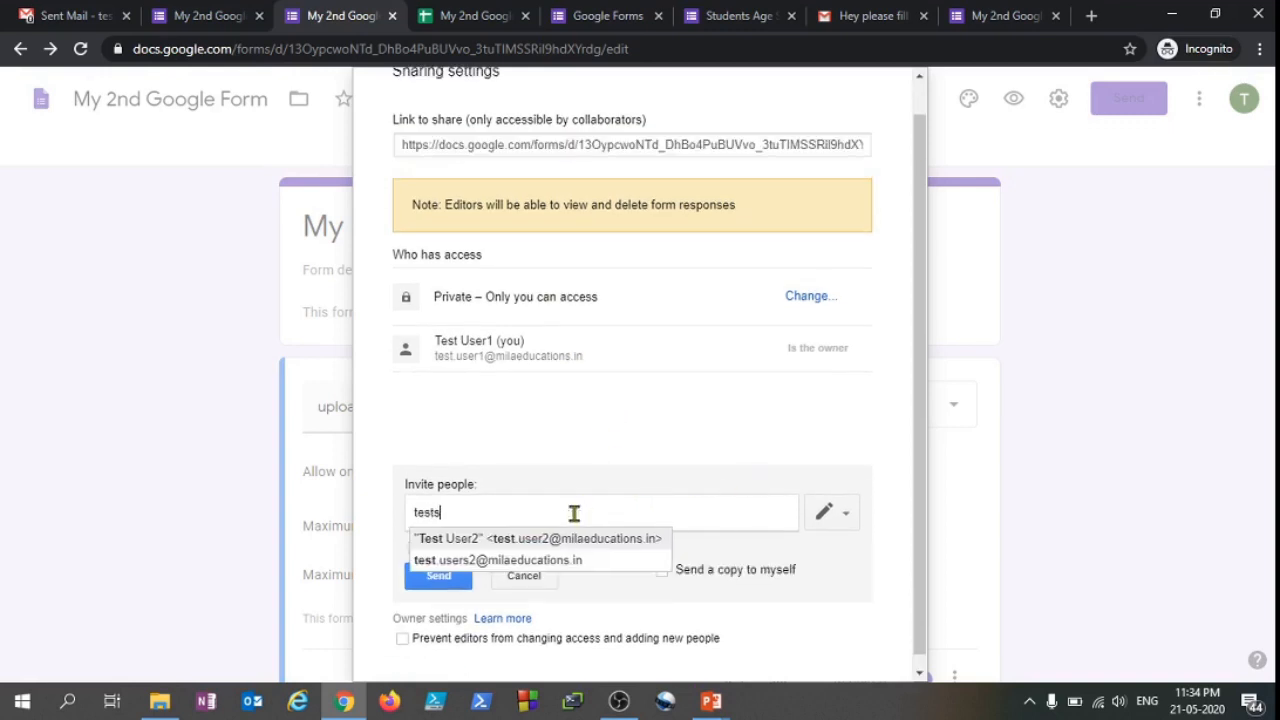
{"action": "key", "text": "BackSpace"}
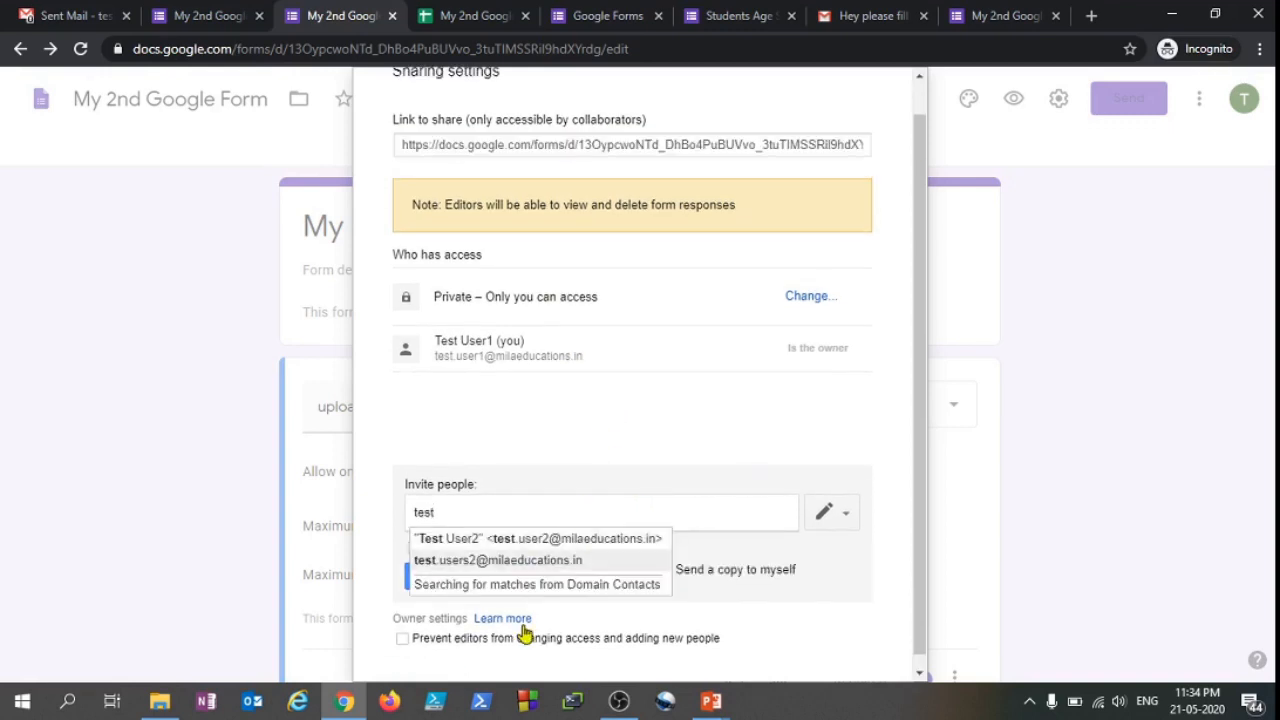
{"action": "type", "text": "2"}
{"action": "key", "text": "Return"}
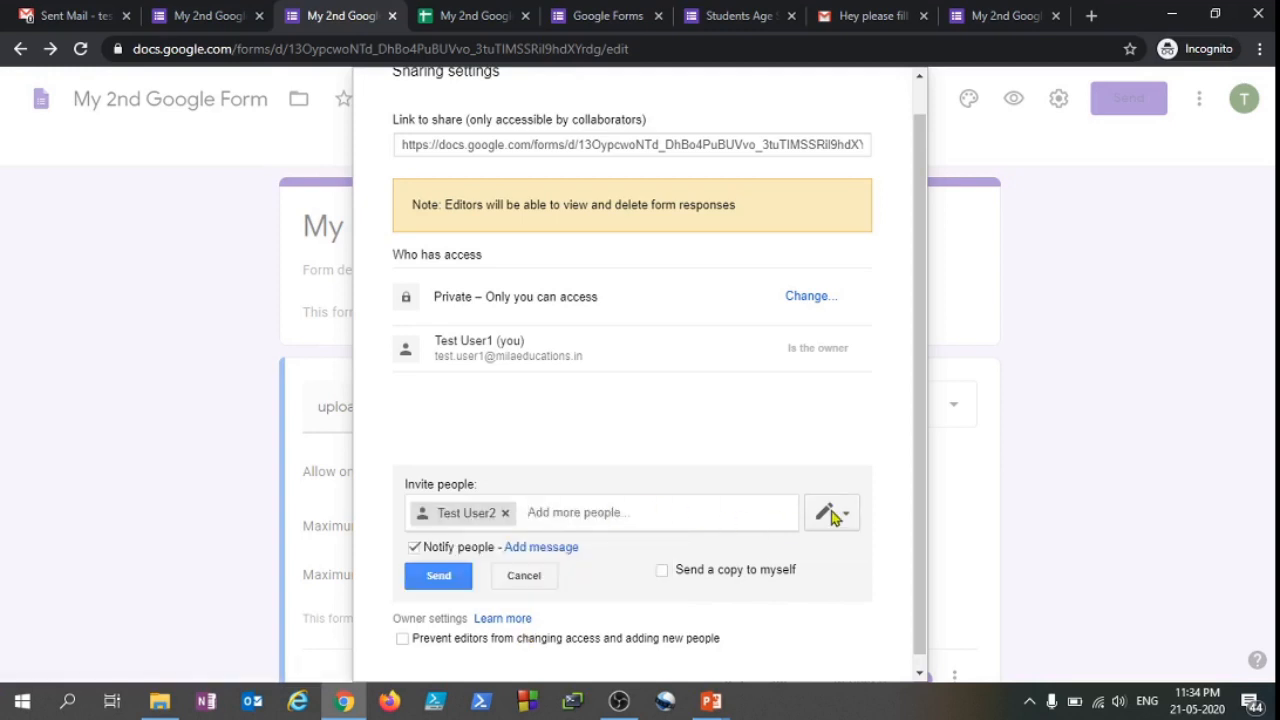
Check the invitee's permission options, send the collaborator invitation with "Can edit" access and notification, and close the sharing settings
{"action": "left_click", "coordinate": [836, 514]}
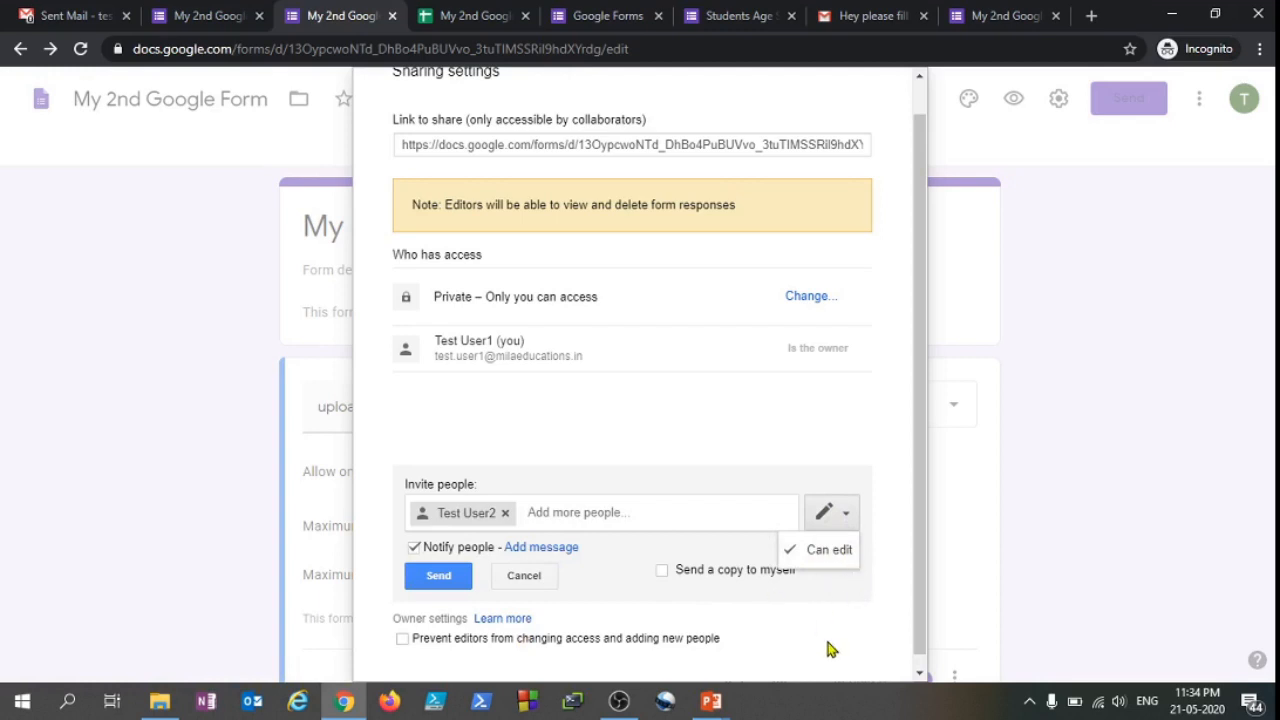
{"action": "left_click", "coordinate": [749, 417]}
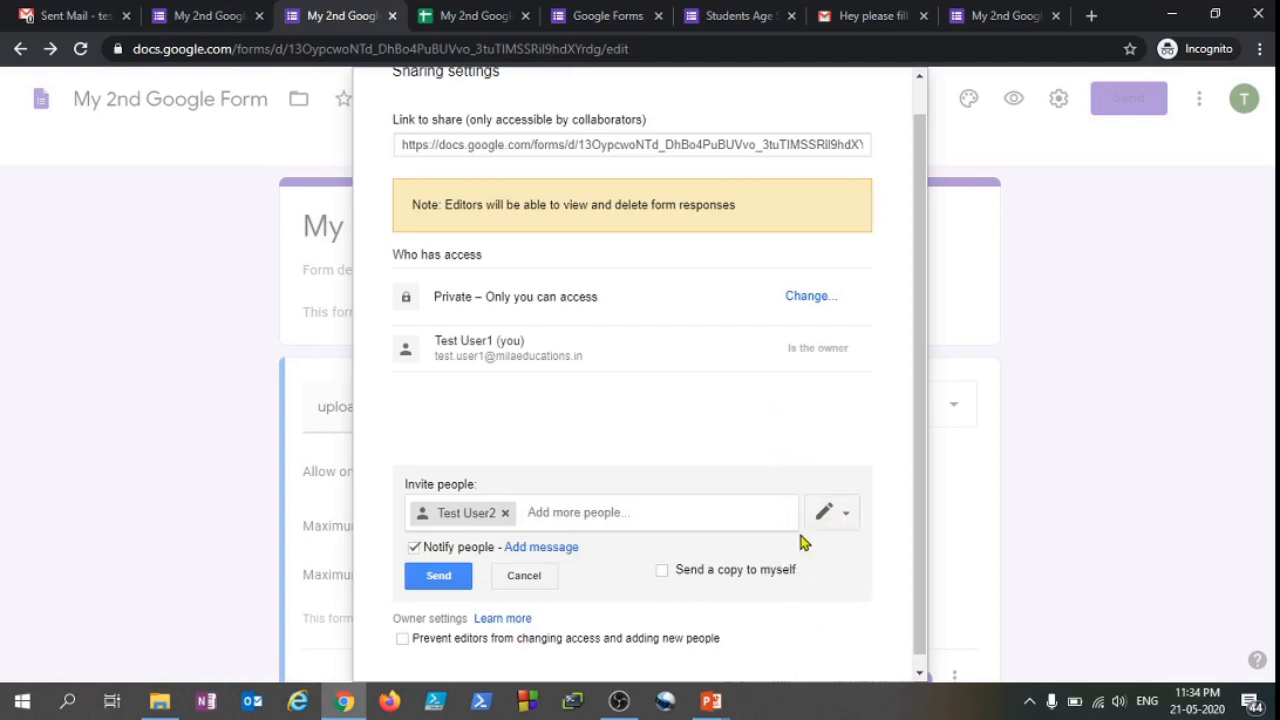
{"action": "left_click", "coordinate": [829, 527]}
{"action": "left_click", "coordinate": [770, 445]}
{"action": "scroll", "coordinate": [700, 578], "scroll_direction": "down", "scroll_amount": 1}
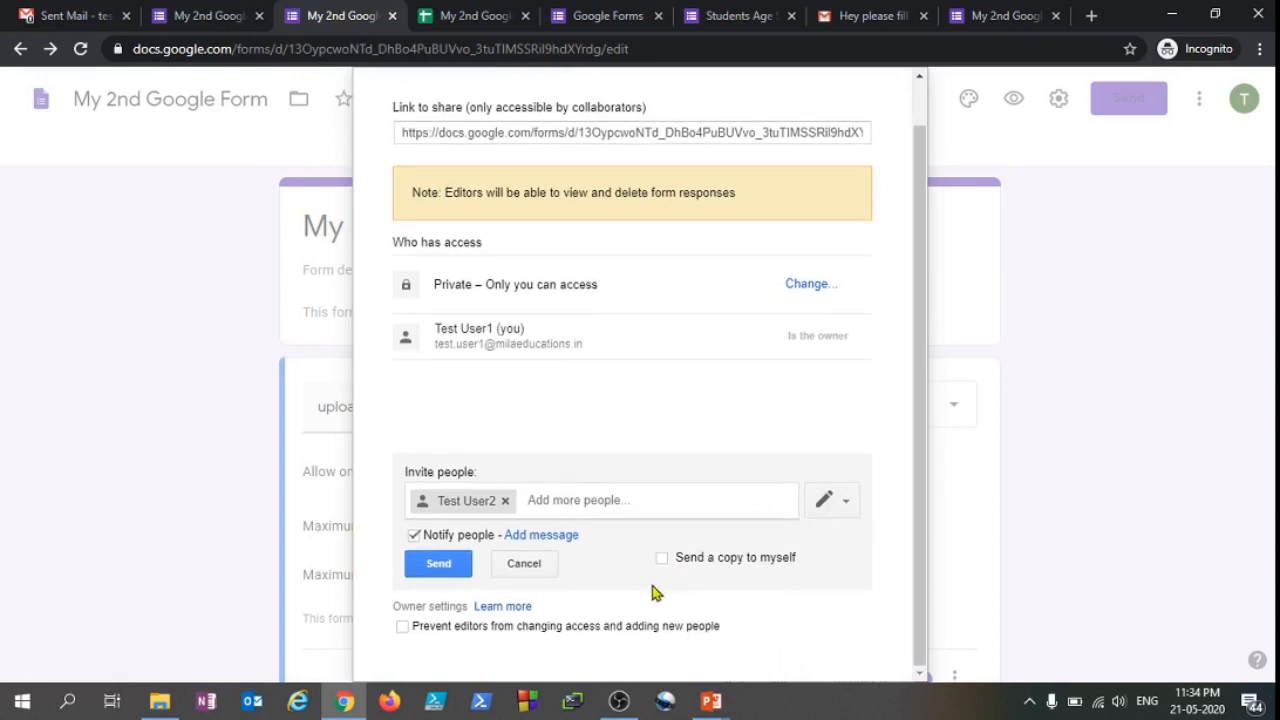
{"action": "left_click", "coordinate": [444, 567]}
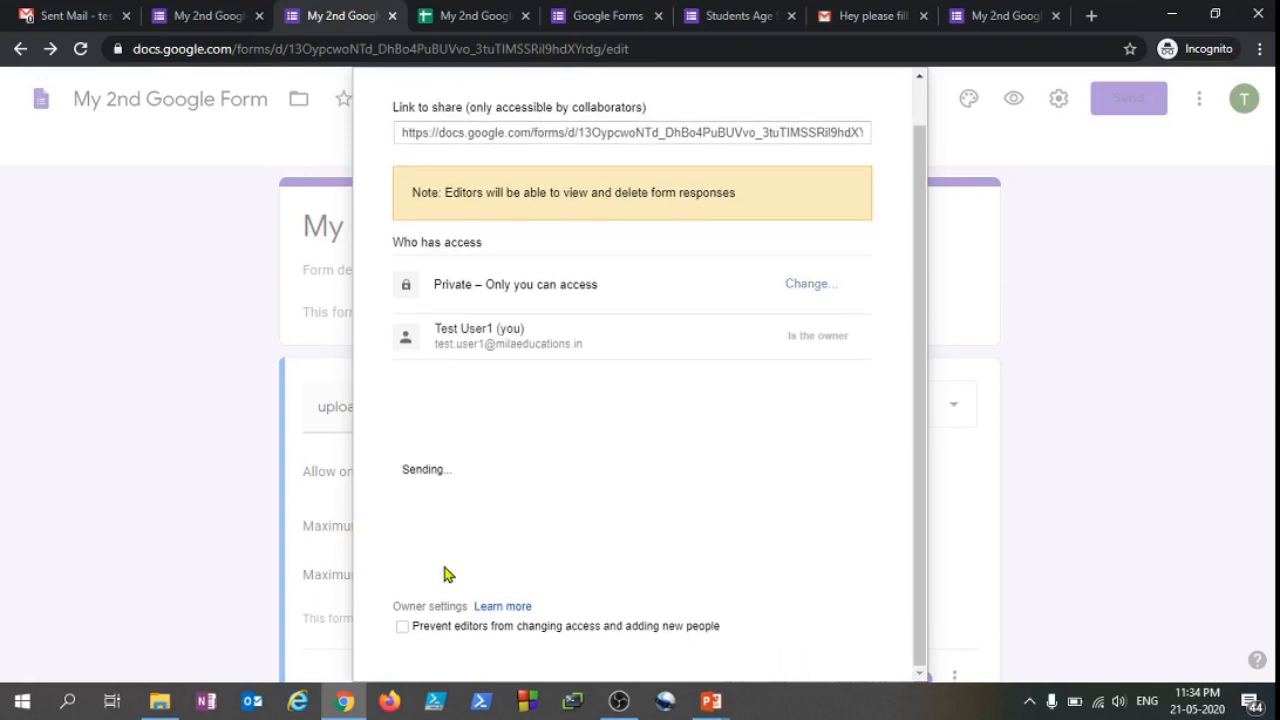
{"action": "left_click", "coordinate": [425, 625]}
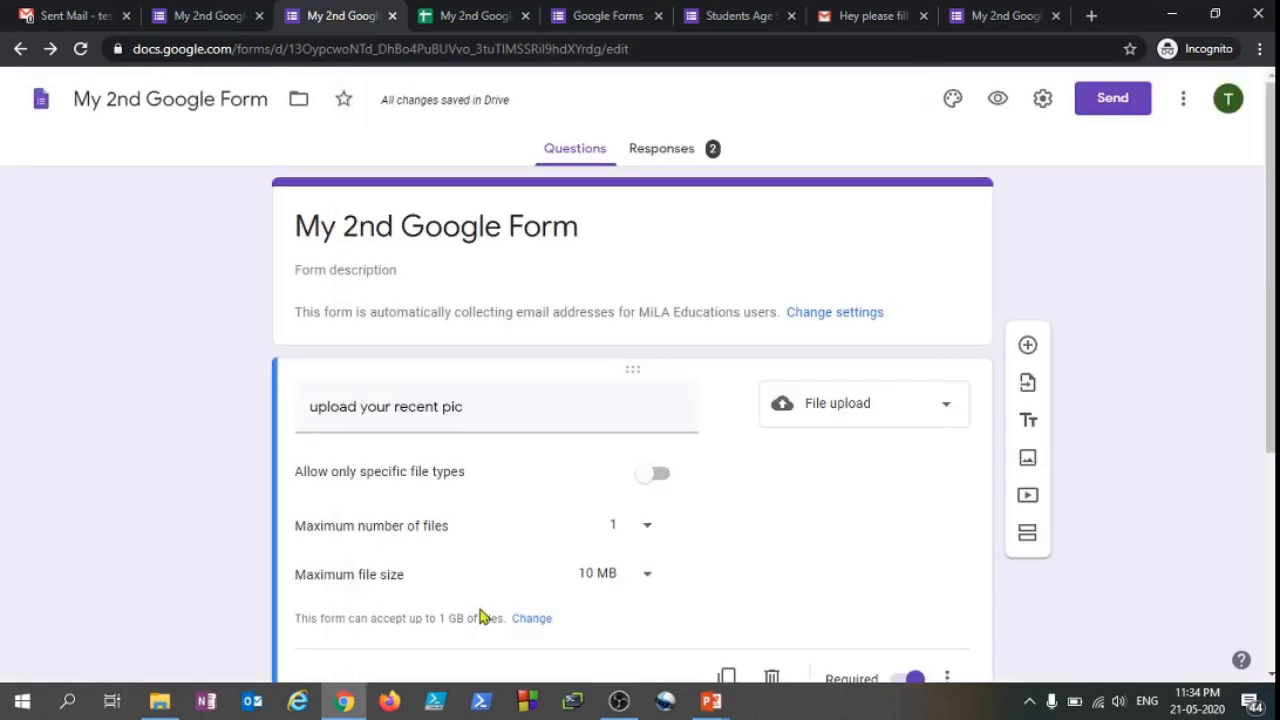
Look over the form's additional options and the file upload question, and reopen the collected responses
{"action": "left_click", "coordinate": [1183, 98]}
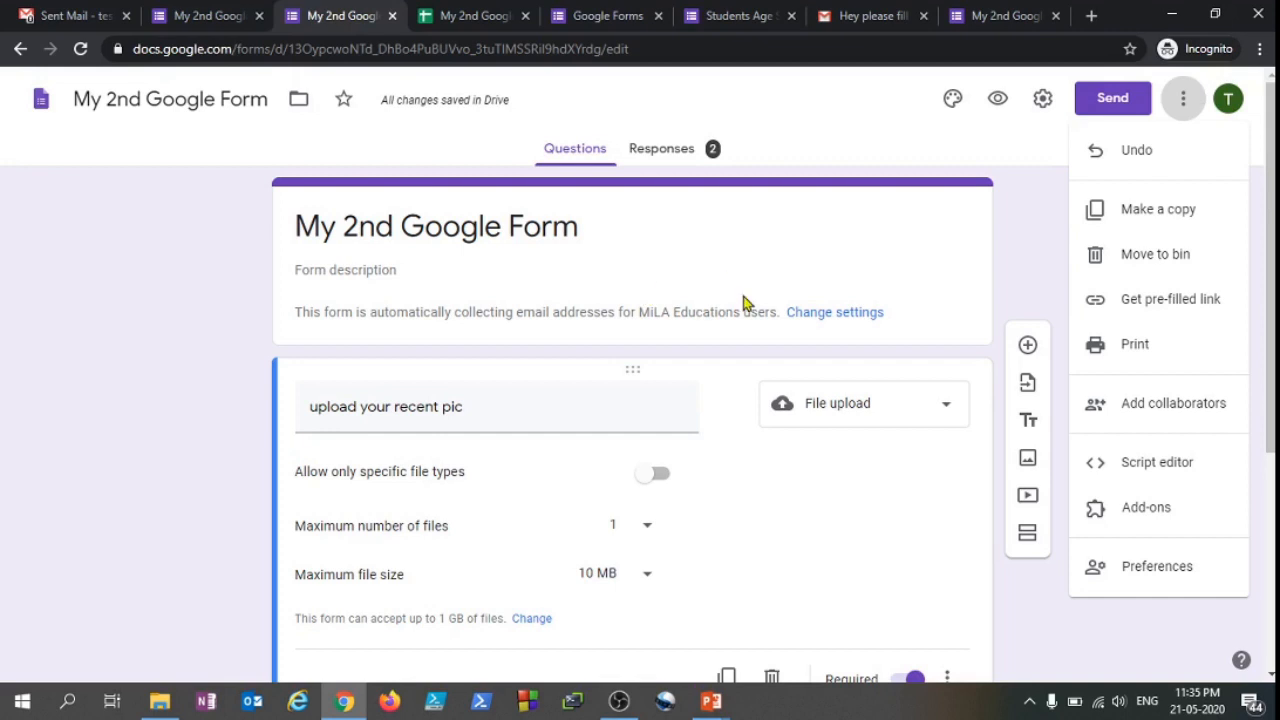
{"action": "left_click", "coordinate": [708, 264]}
{"action": "scroll", "coordinate": [550, 595], "scroll_direction": "down", "scroll_amount": 3}
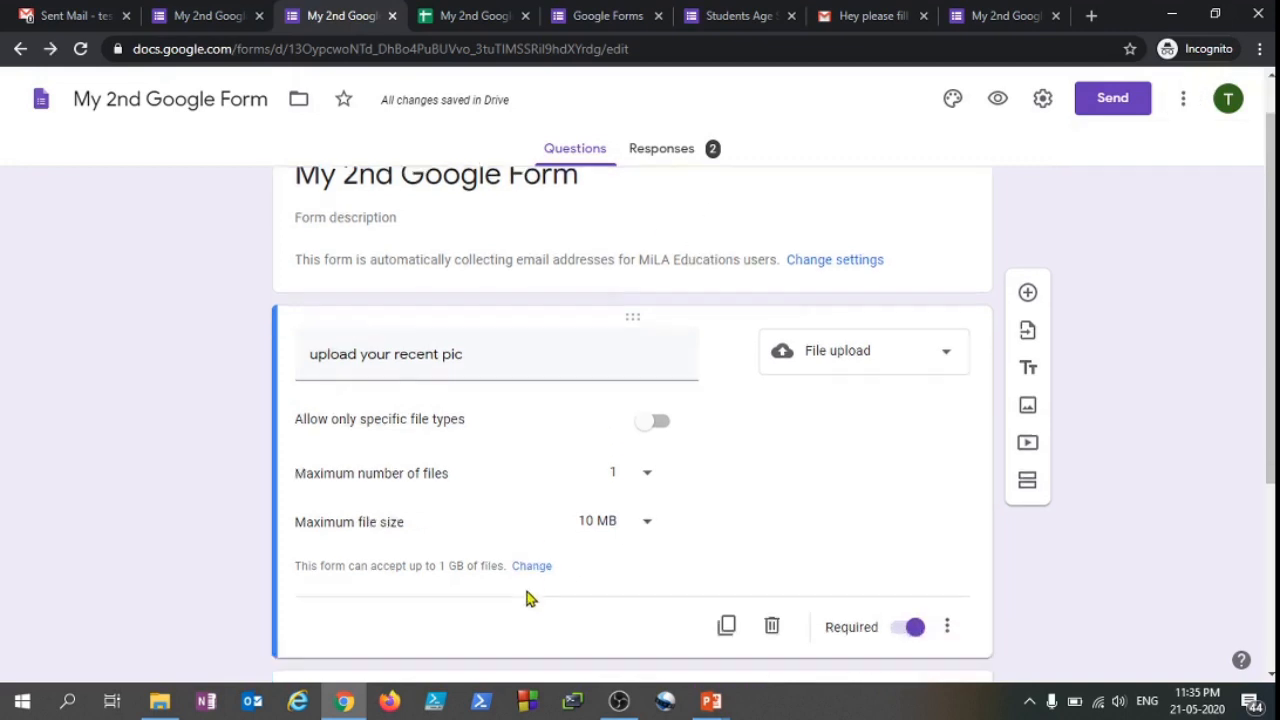
{"action": "scroll", "coordinate": [530, 550], "scroll_direction": "down", "scroll_amount": 1}
{"action": "scroll", "coordinate": [811, 449], "scroll_direction": "up", "scroll_amount": 4}
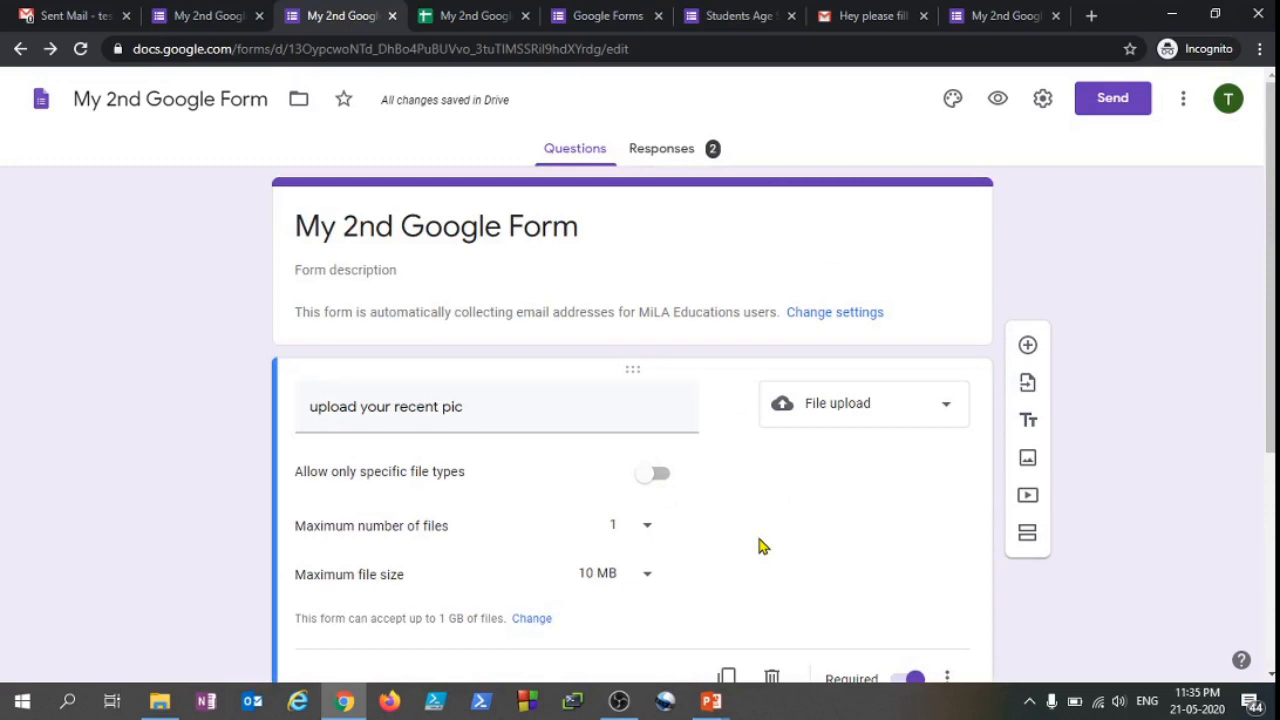
{"action": "left_click", "coordinate": [686, 150]}
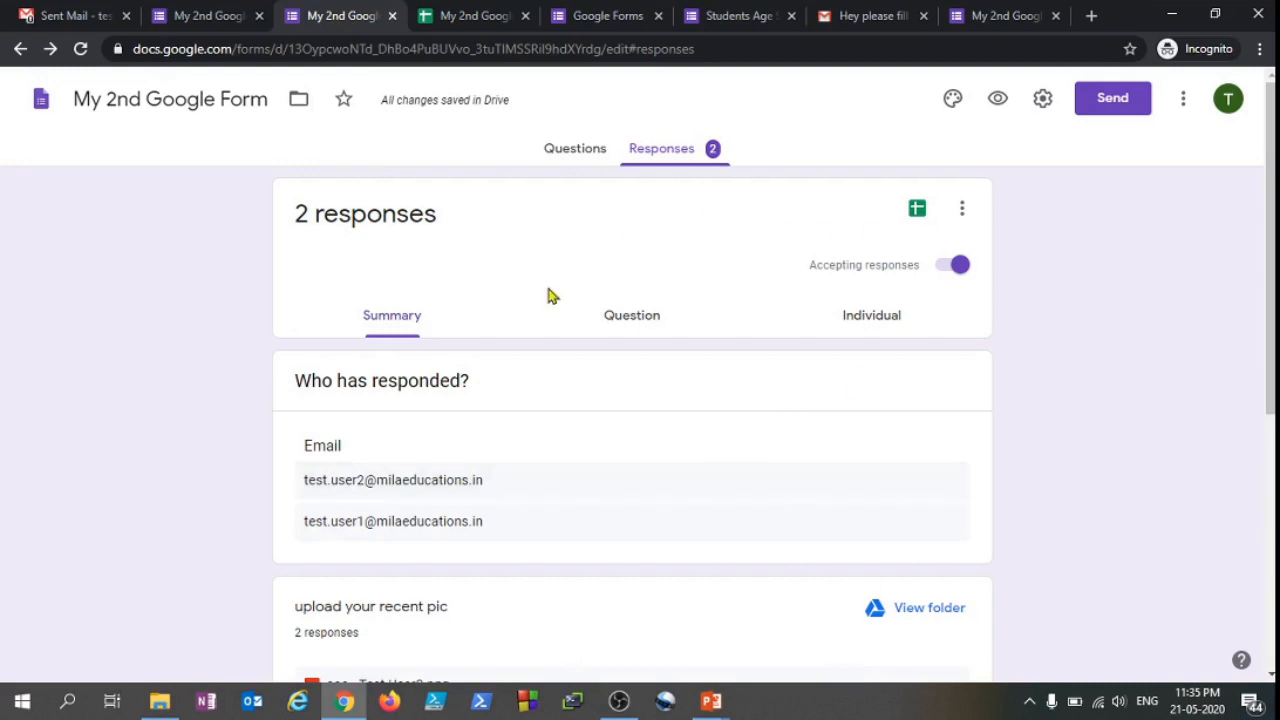
Make a copy of the form named "Copy of My 2nd Google Form" in My Drive, without restoring the file upload folder
{"action": "left_click", "coordinate": [577, 160]}
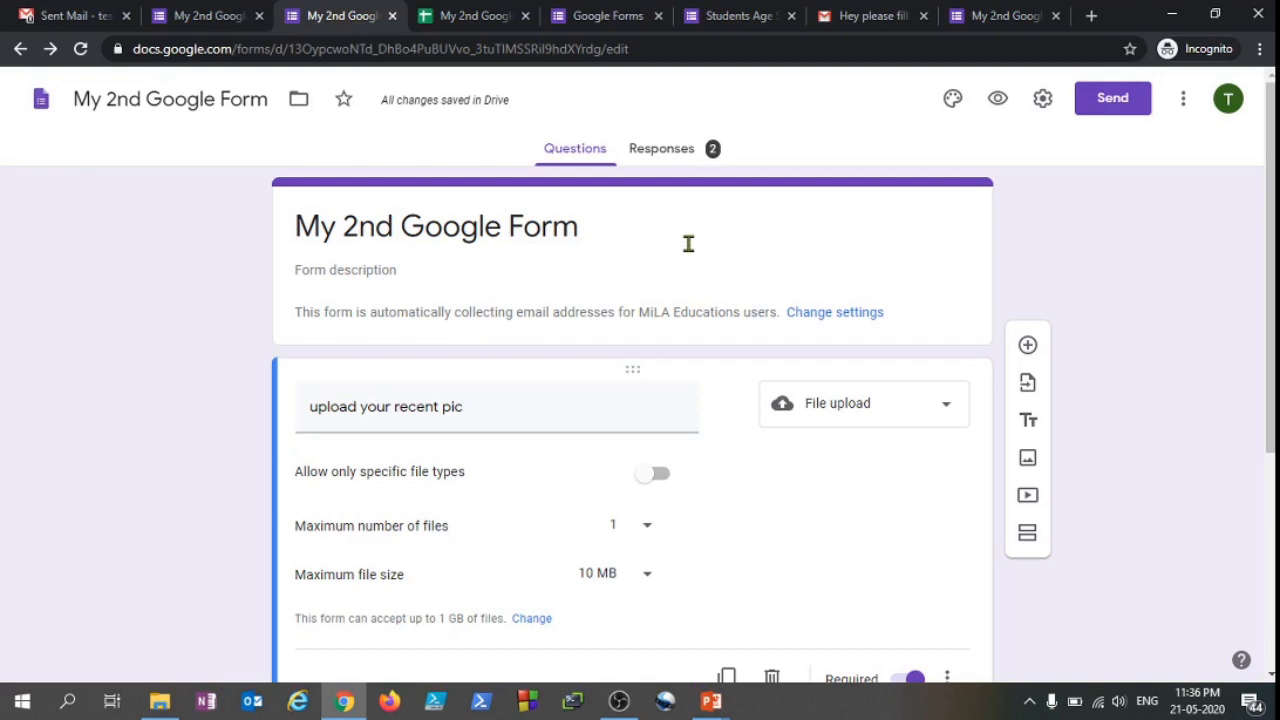
{"action": "left_click", "coordinate": [1182, 99]}
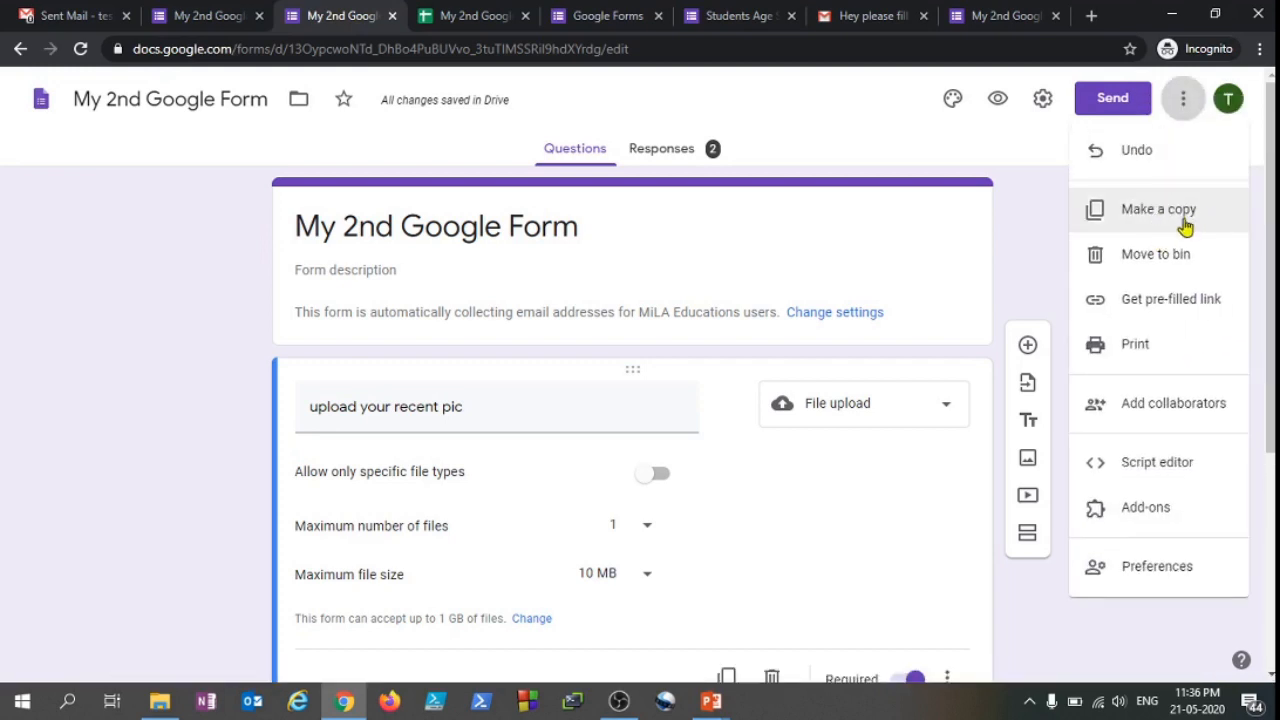
{"action": "left_click", "coordinate": [1180, 214]}
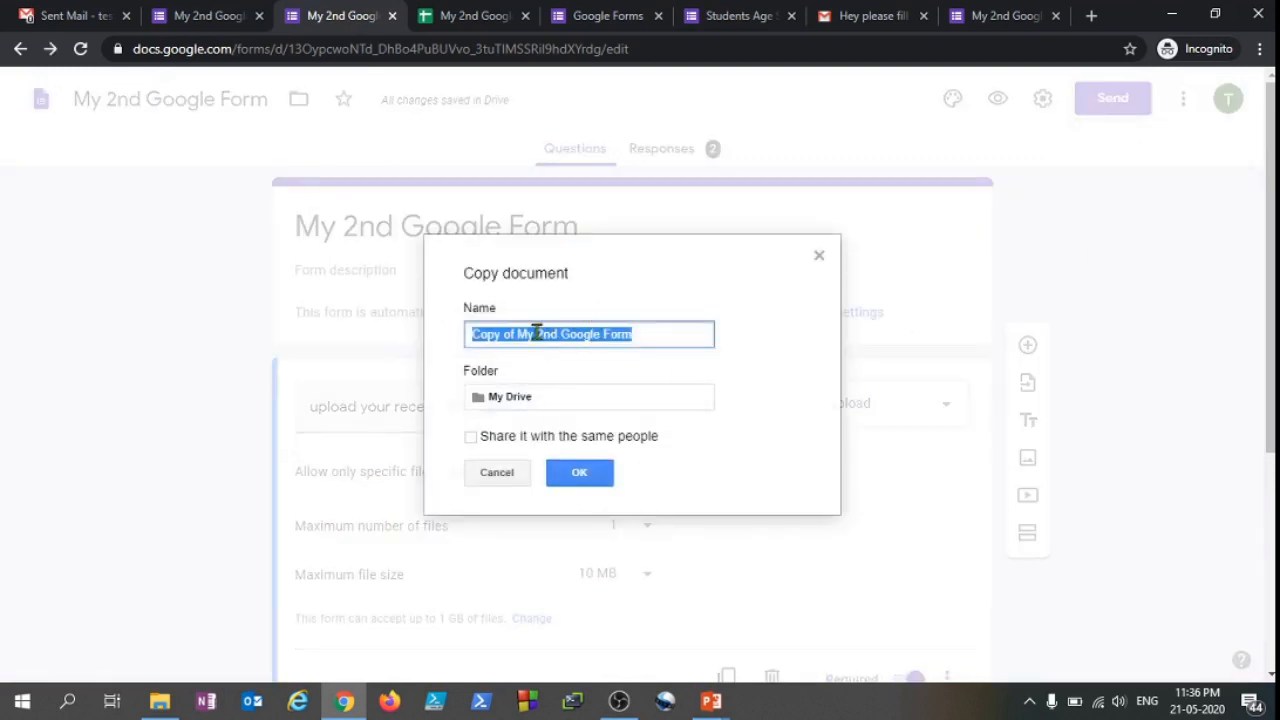
{"action": "left_click", "coordinate": [508, 333]}
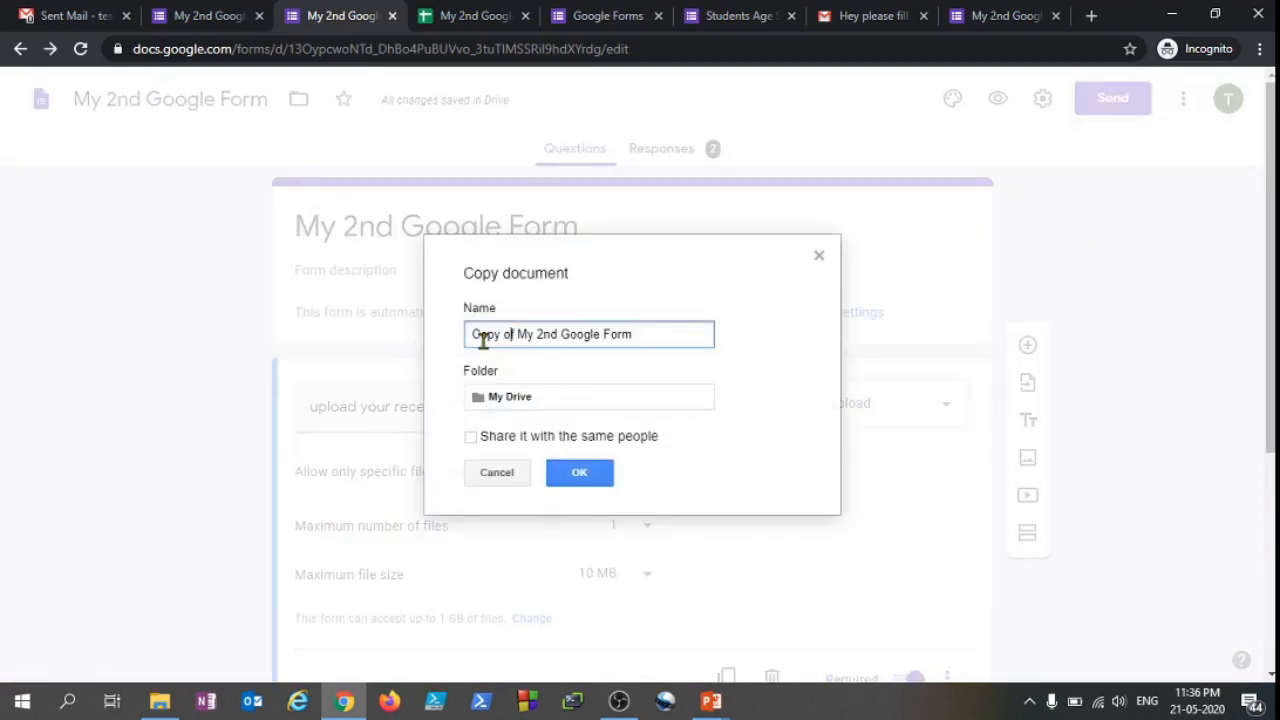
{"action": "left_click", "coordinate": [598, 474]}
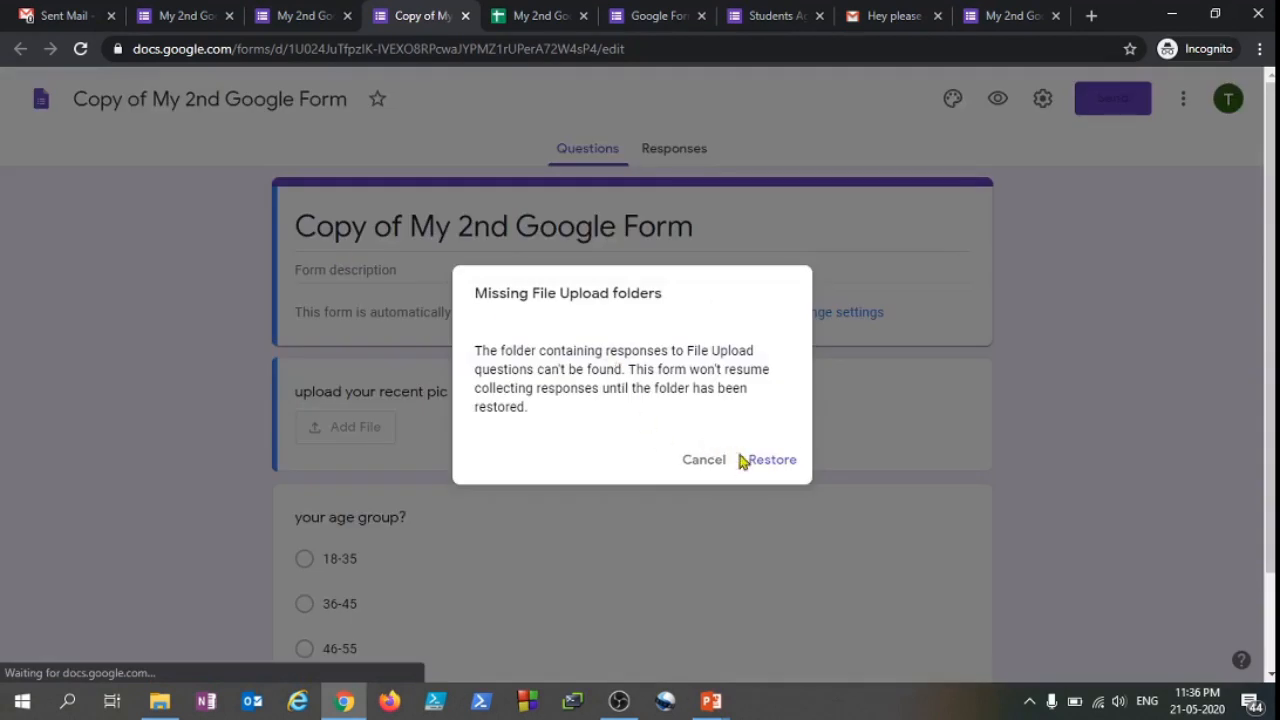
{"action": "left_click", "coordinate": [722, 460]}
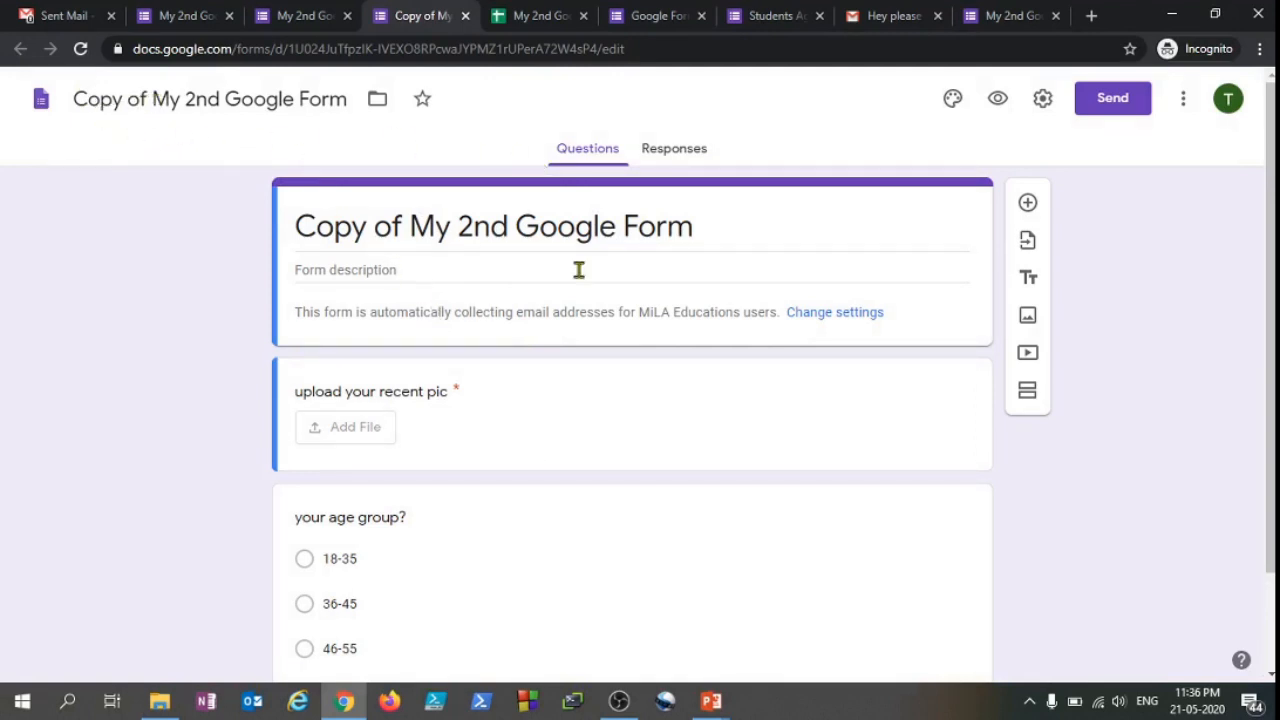
Compare the questions and collected responses of the copied form with those of the original My 2nd Google Form
{"action": "left_click", "coordinate": [300, 16]}
{"action": "scroll", "coordinate": [476, 524], "scroll_direction": "down", "scroll_amount": 4}
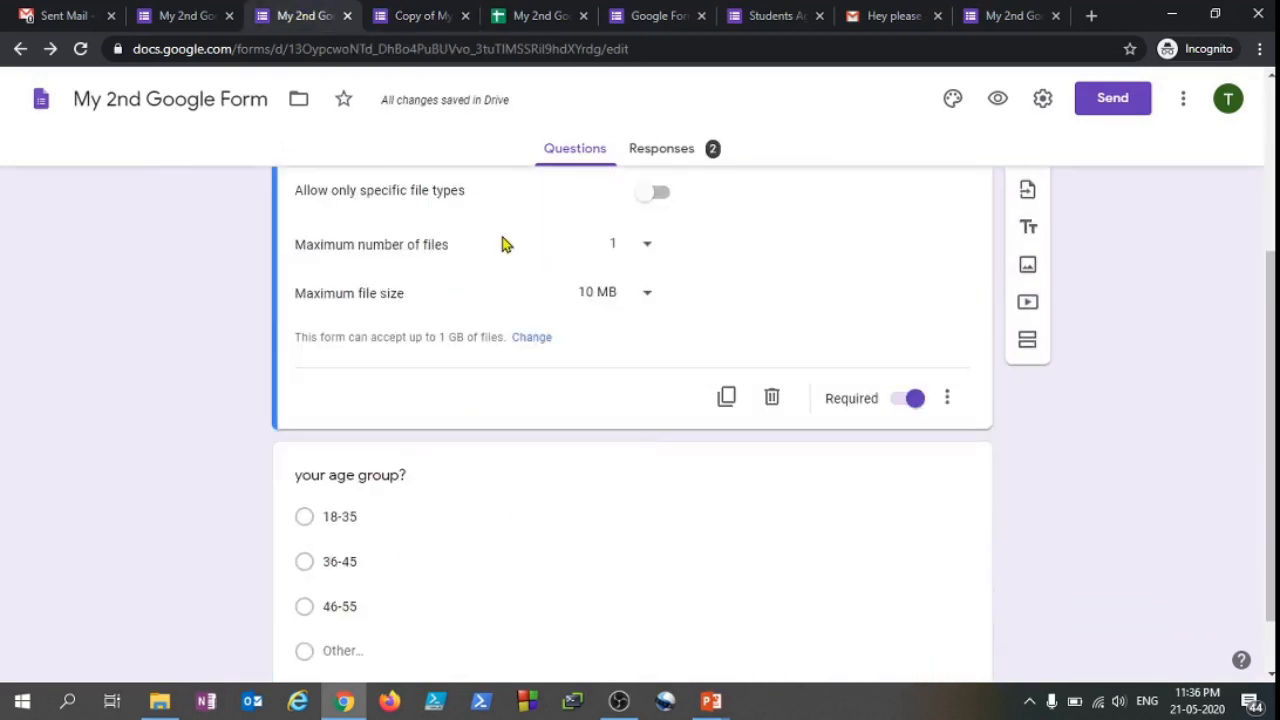
{"action": "left_click", "coordinate": [410, 15]}
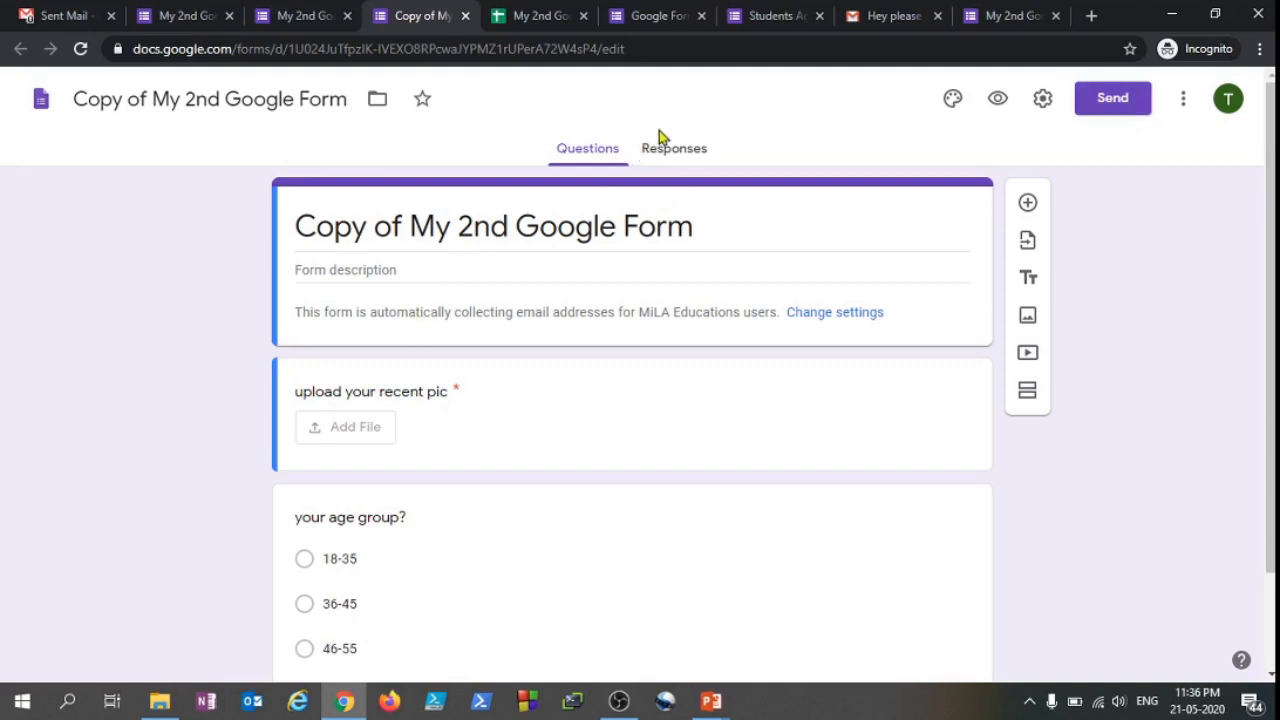
{"action": "left_click", "coordinate": [684, 158]}
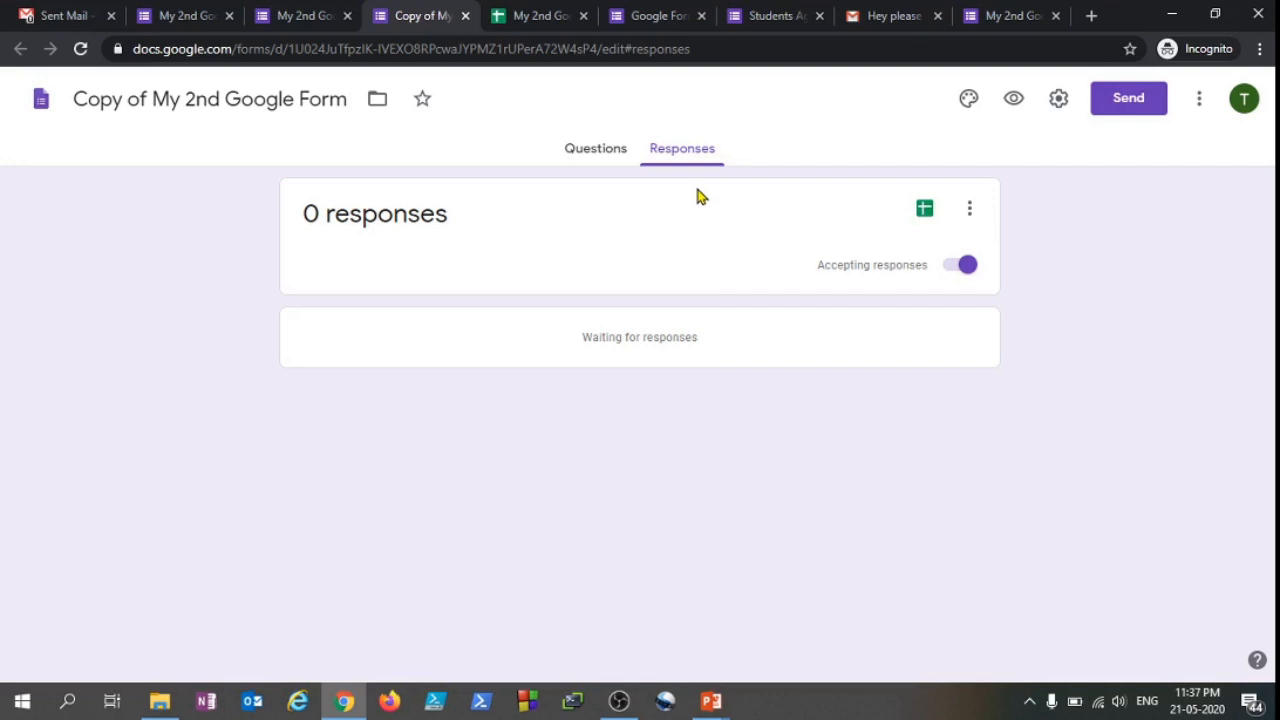
{"action": "left_click", "coordinate": [188, 14]}
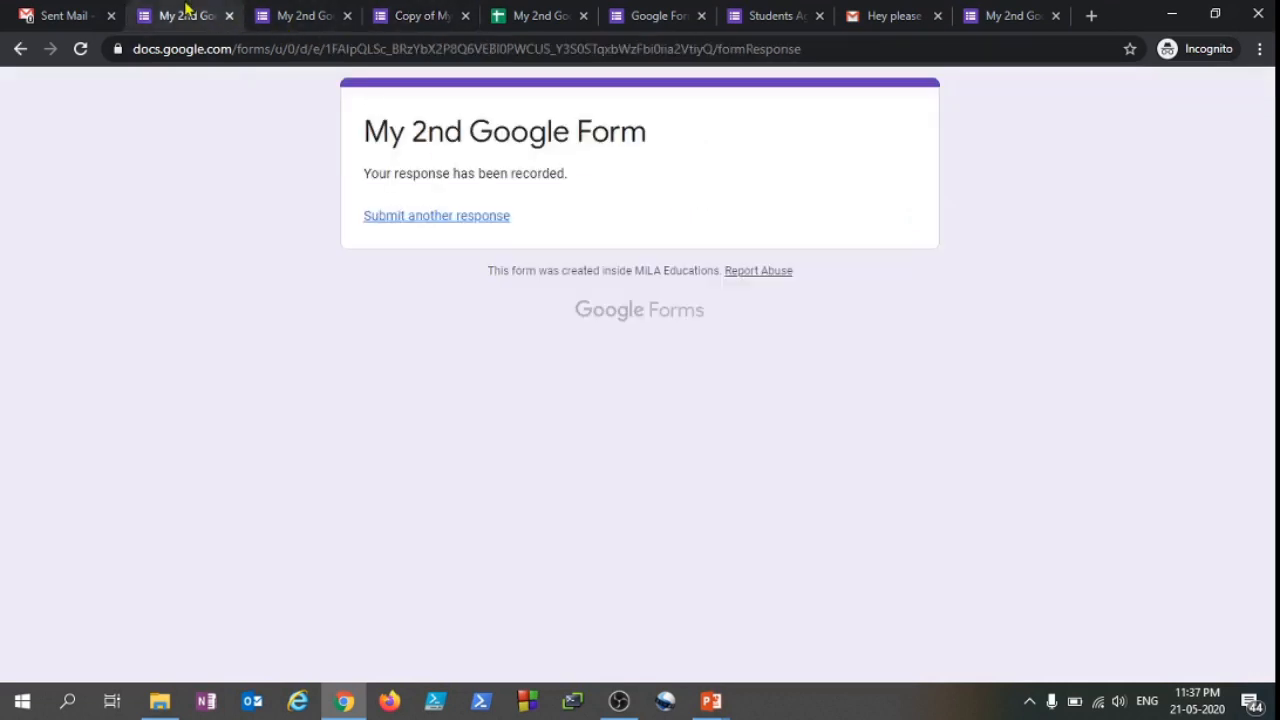
{"action": "left_click", "coordinate": [289, 11]}
{"action": "scroll", "coordinate": [440, 280], "scroll_direction": "up", "scroll_amount": 4}
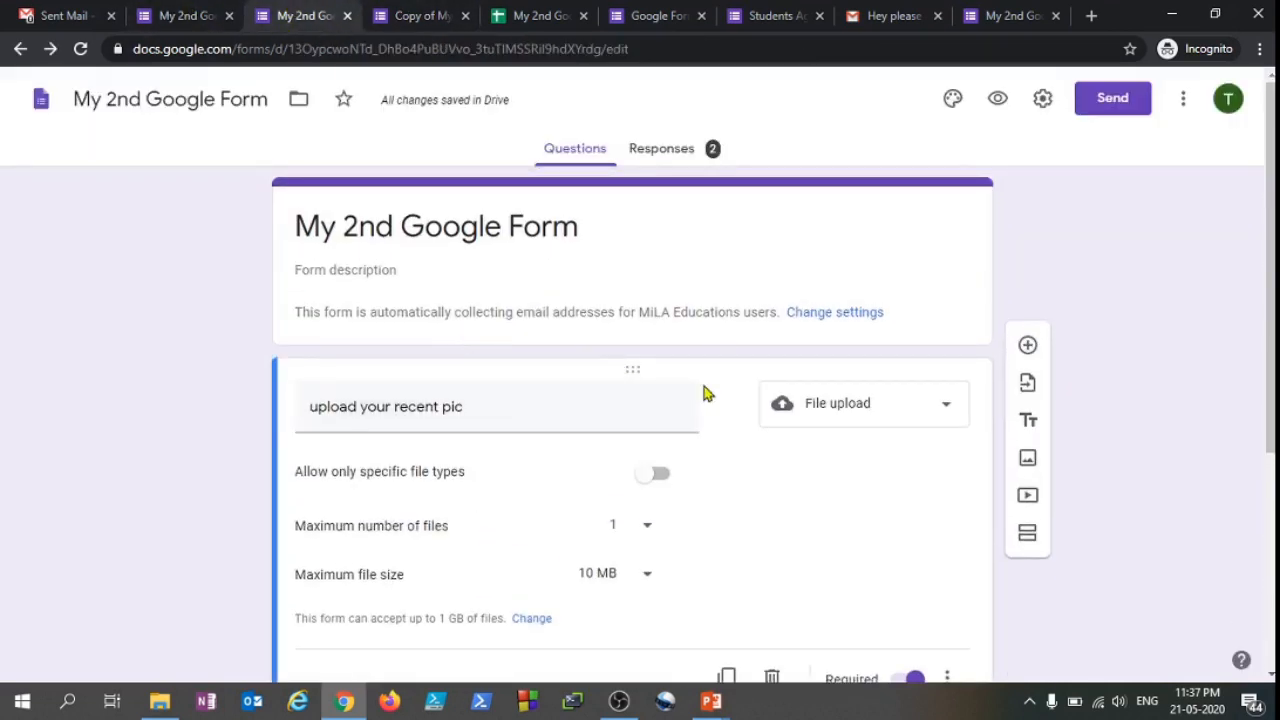
{"action": "left_click", "coordinate": [668, 158]}
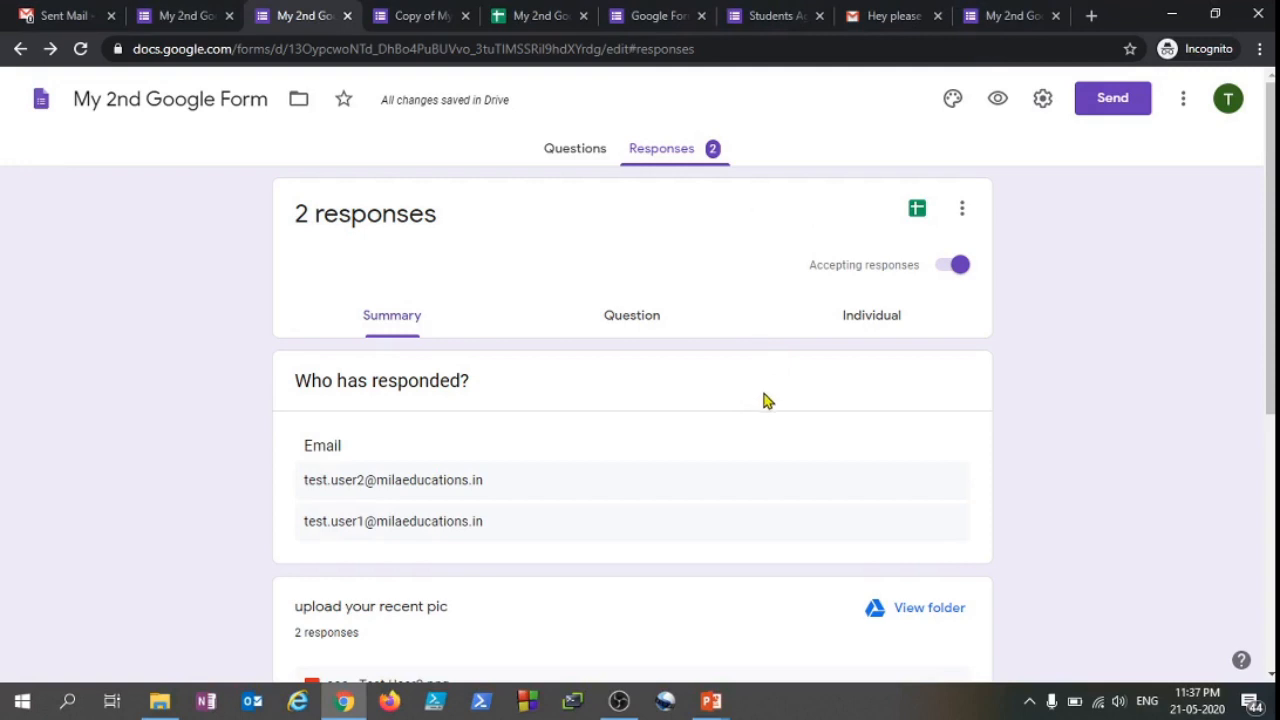
Review the original form's general settings, trying Collect email addresses off and on and Limit to 1 response on and off
{"action": "left_click", "coordinate": [1043, 101]}
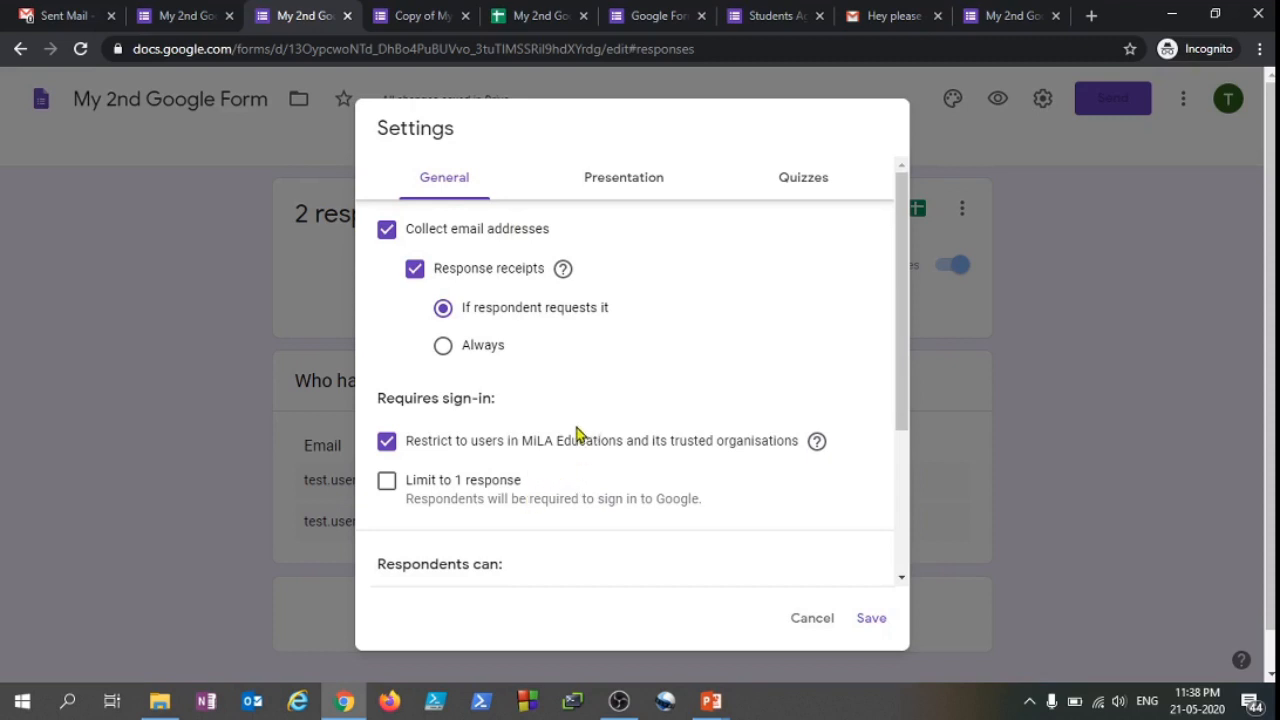
{"action": "scroll", "coordinate": [583, 480], "scroll_direction": "down", "scroll_amount": 3}
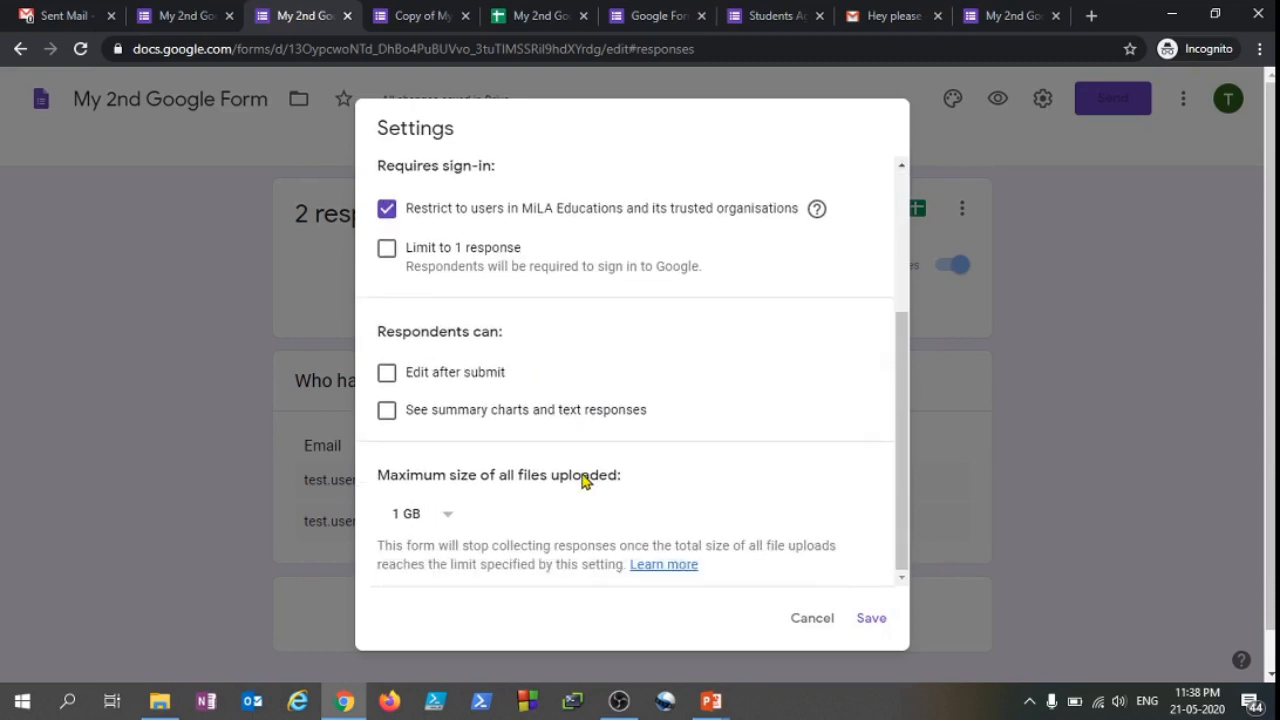
{"action": "scroll", "coordinate": [583, 480], "scroll_direction": "up", "scroll_amount": 3}
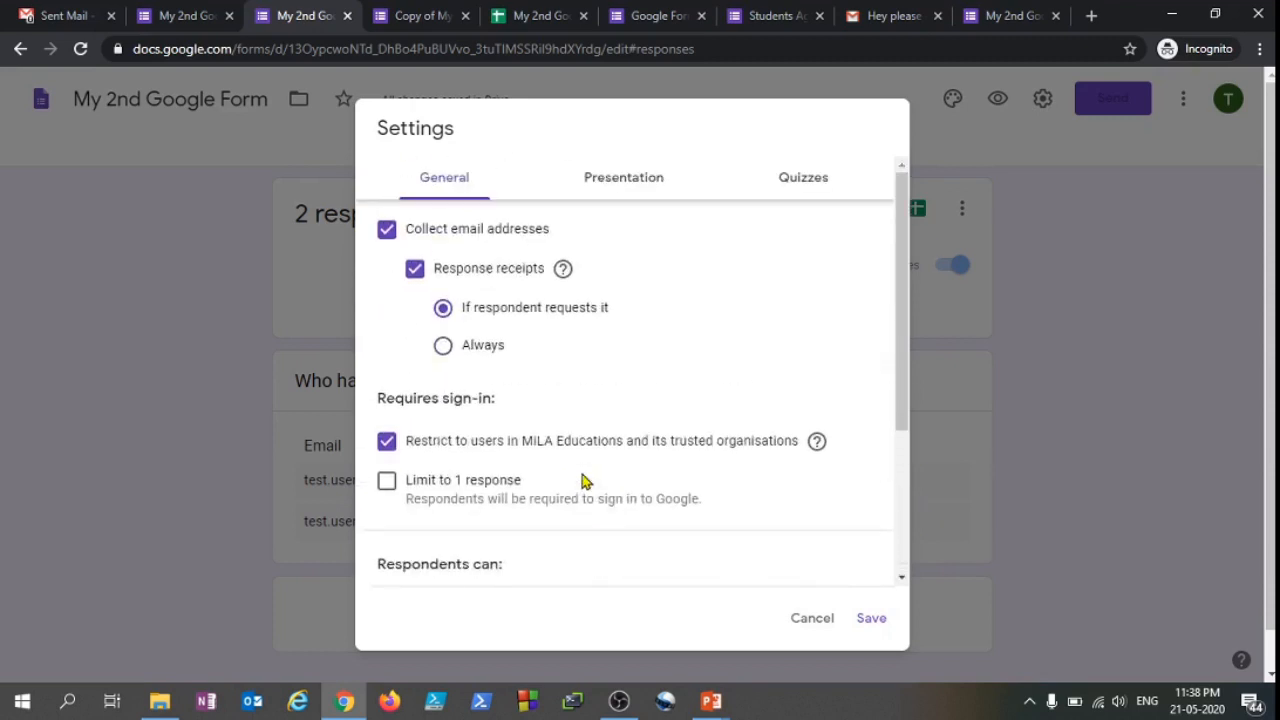
{"action": "left_click", "coordinate": [389, 240]}
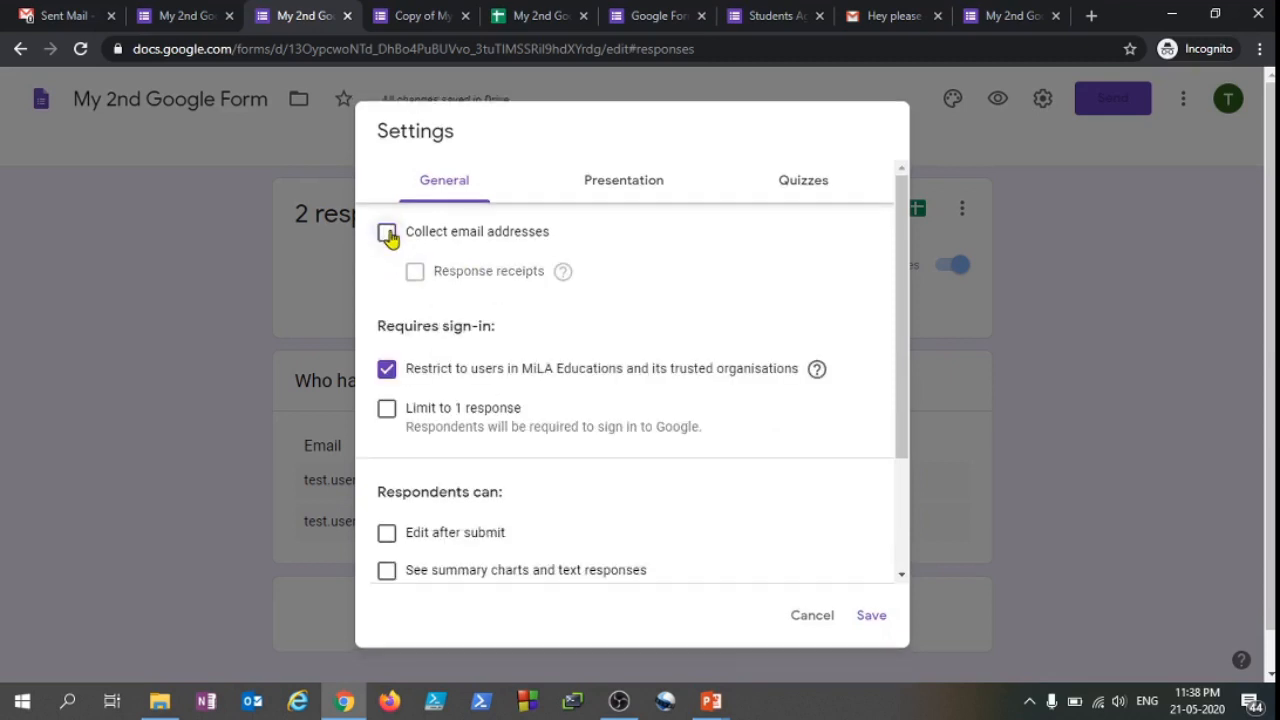
{"action": "left_click", "coordinate": [389, 236]}
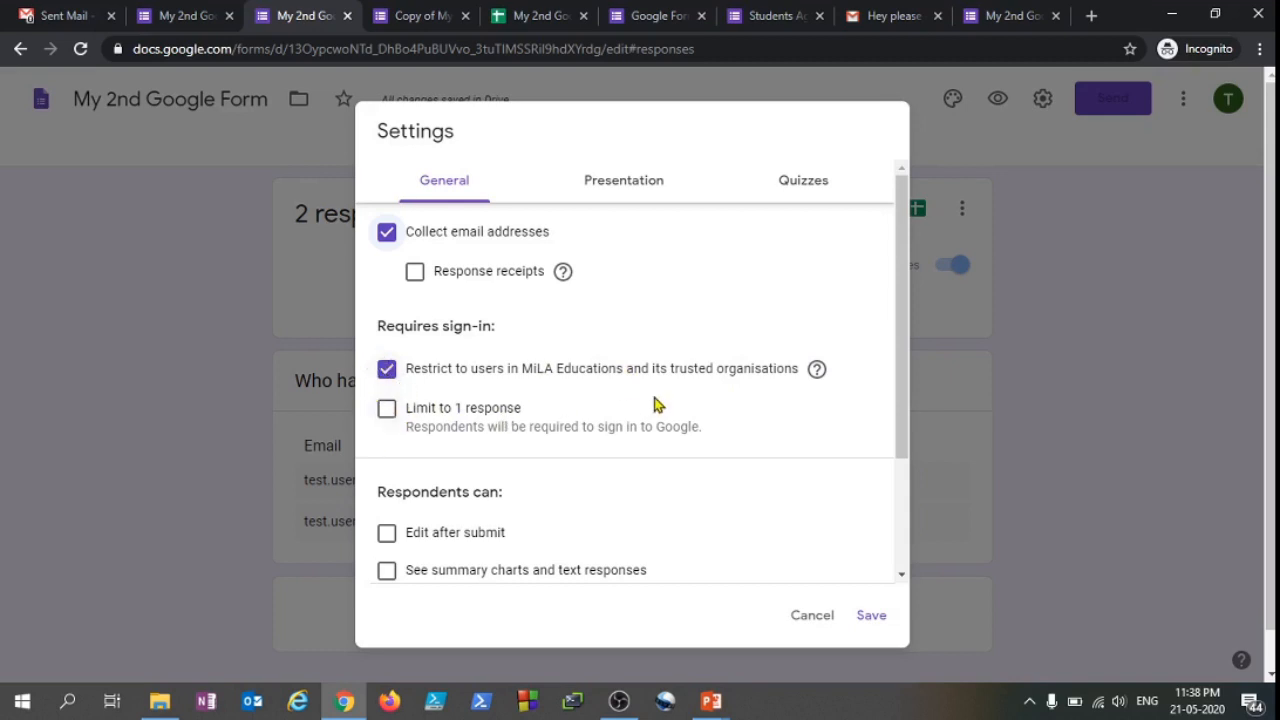
{"action": "left_click", "coordinate": [388, 413]}
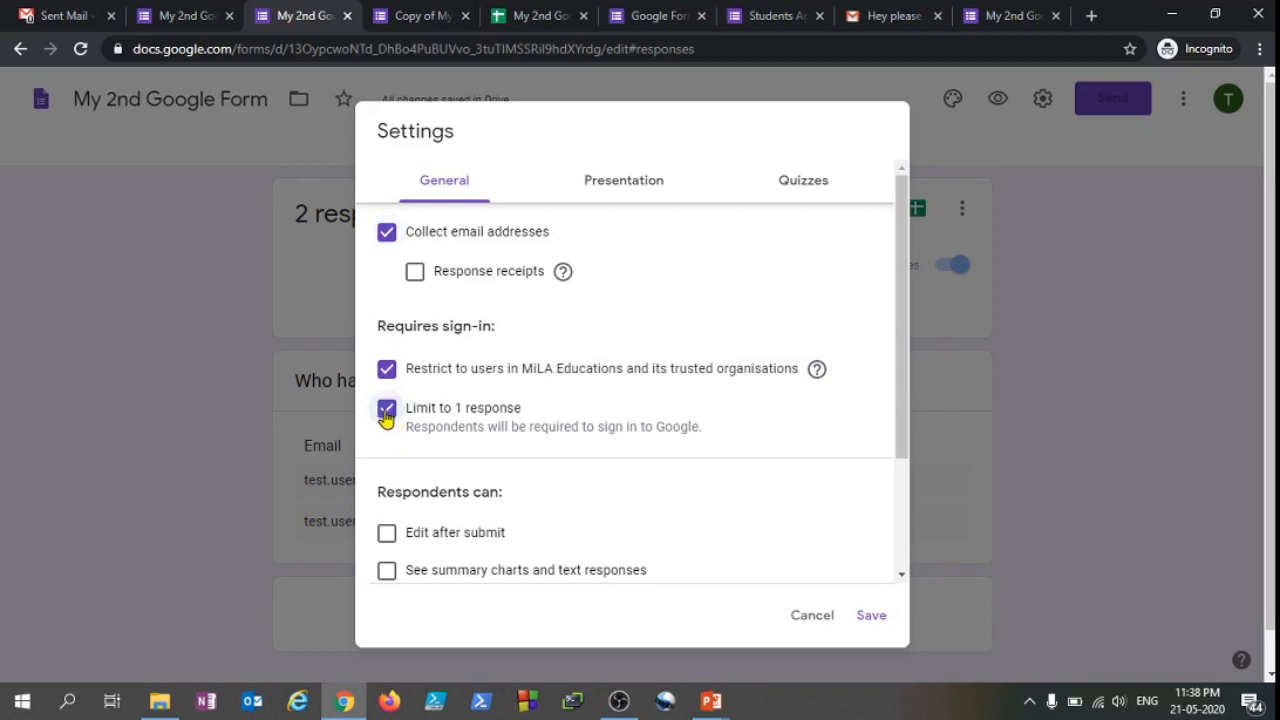
{"action": "left_click", "coordinate": [387, 415]}
{"action": "scroll", "coordinate": [594, 466], "scroll_direction": "down", "scroll_amount": 2}
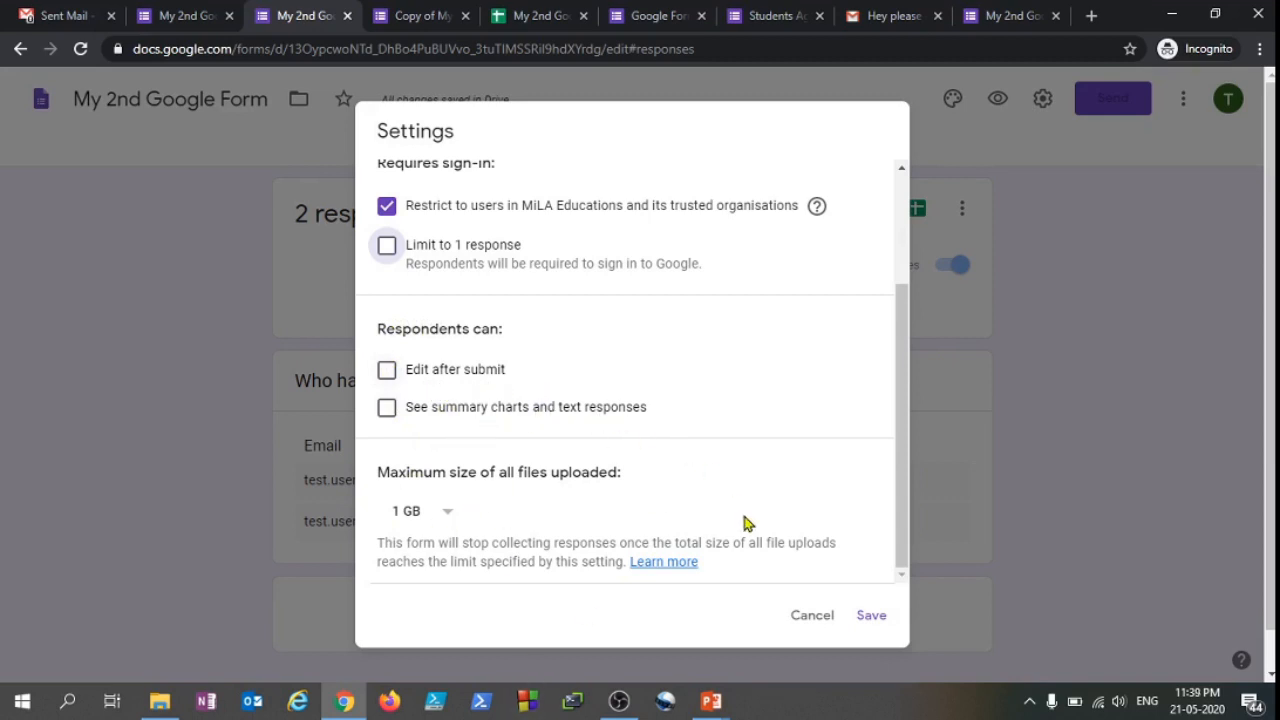
{"action": "scroll", "coordinate": [745, 523], "scroll_direction": "up", "scroll_amount": 3}
Review the presentation settings and compare the confirmation message option with the text on the submitted form's confirmation page
{"action": "left_click", "coordinate": [616, 193]}
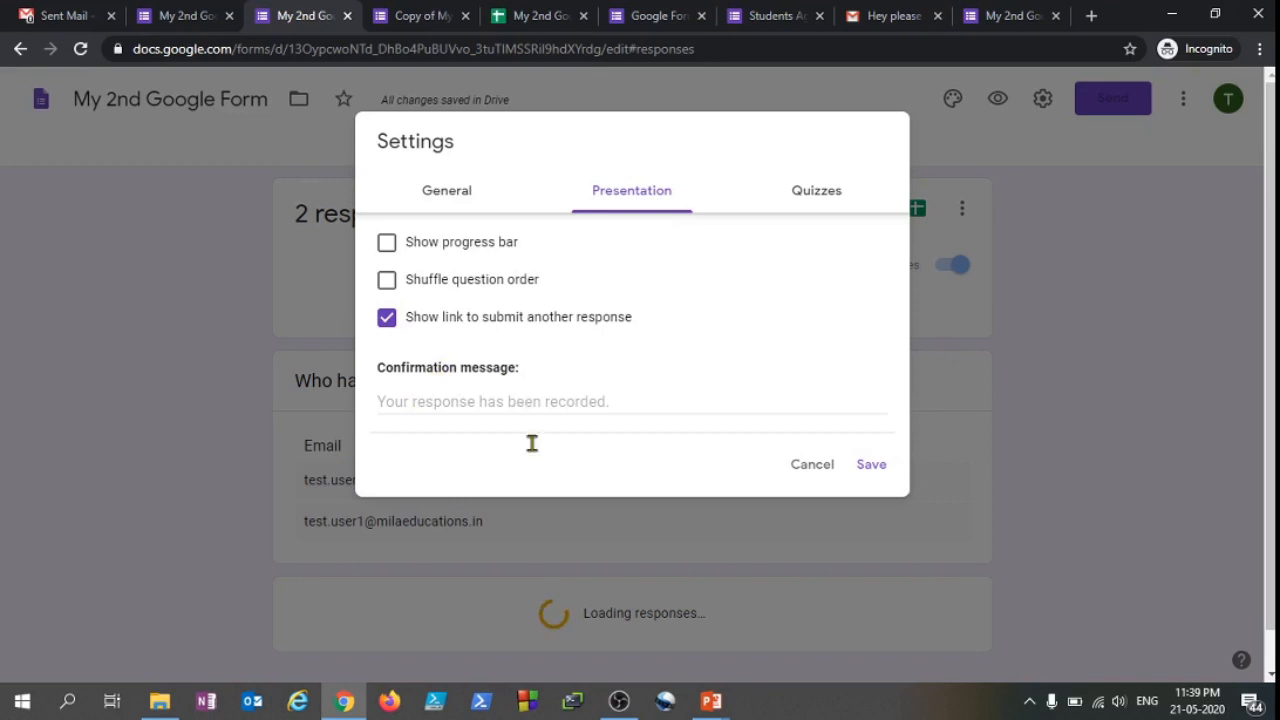
{"action": "left_click", "coordinate": [224, 8]}
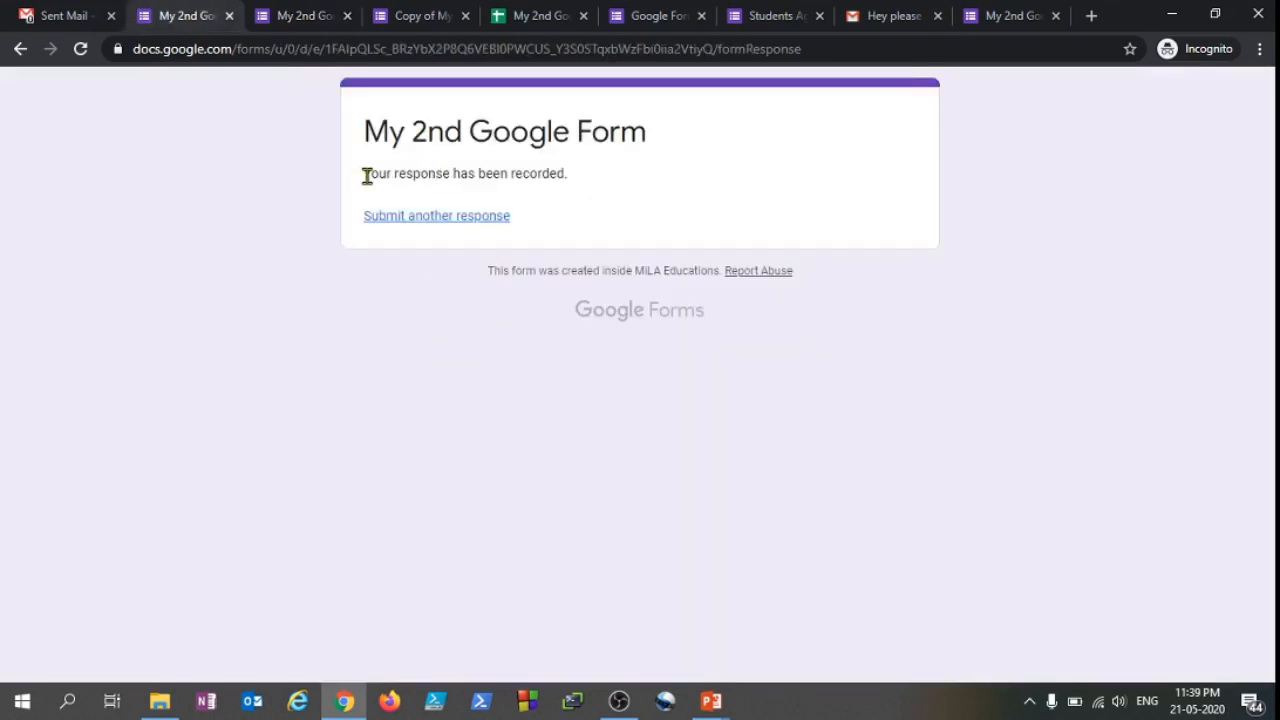
{"action": "left_click_drag", "start_coordinate": [363, 174], "coordinate": [600, 186]}
{"action": "left_click", "coordinate": [567, 193]}
{"action": "left_click", "coordinate": [312, 10]}
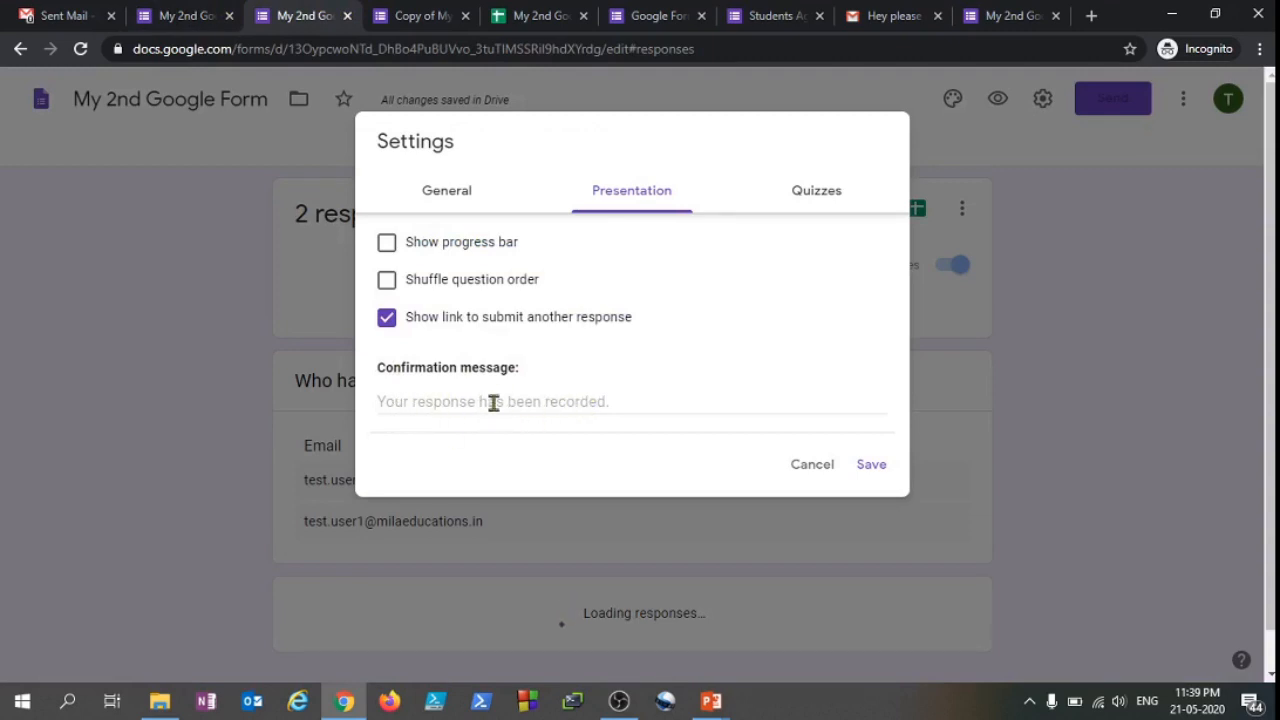
Try the custom confirmation message "Thanks," and discard the settings changes
{"action": "left_click", "coordinate": [622, 400]}
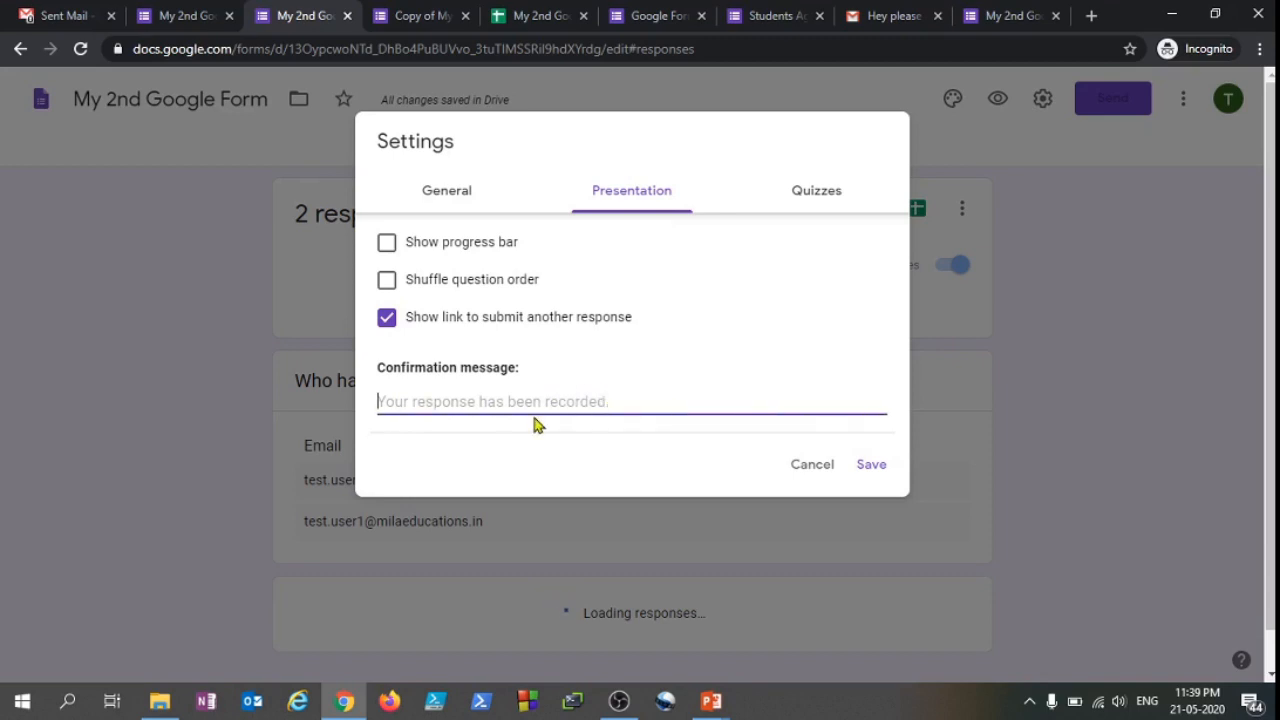
{"action": "type", "text": "Thanks,"}
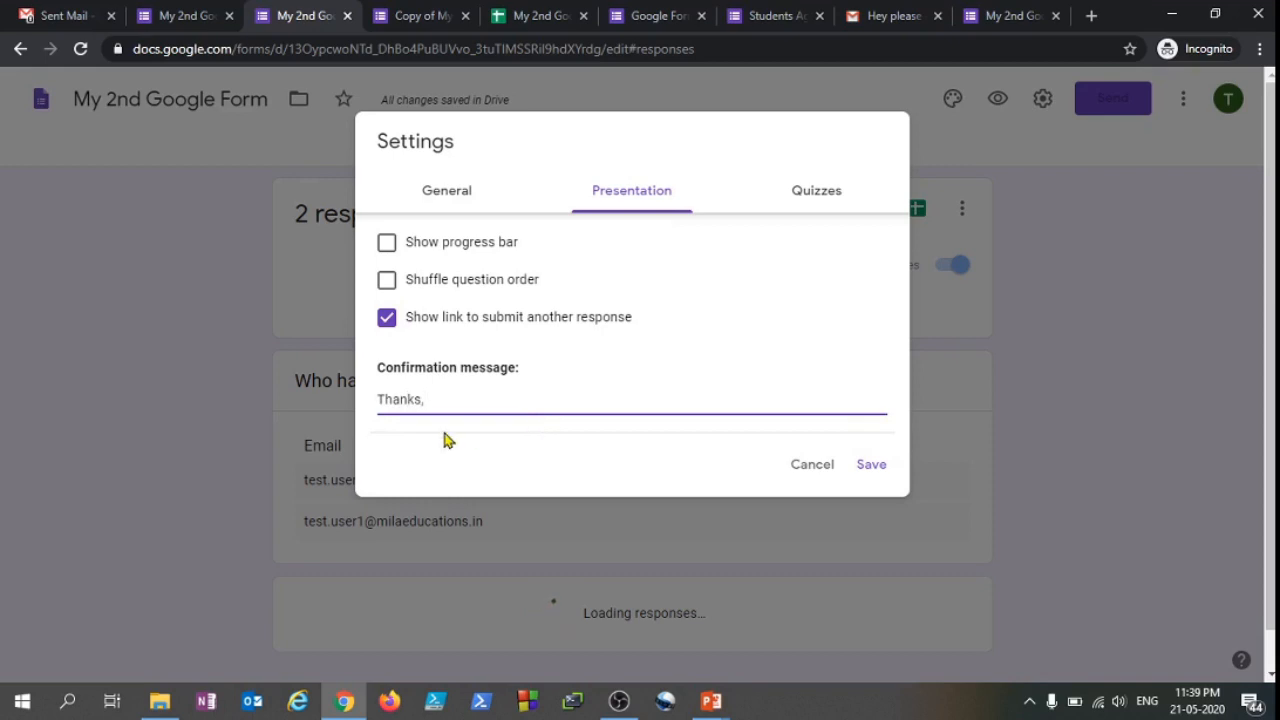
{"action": "double_click", "coordinate": [449, 398]}
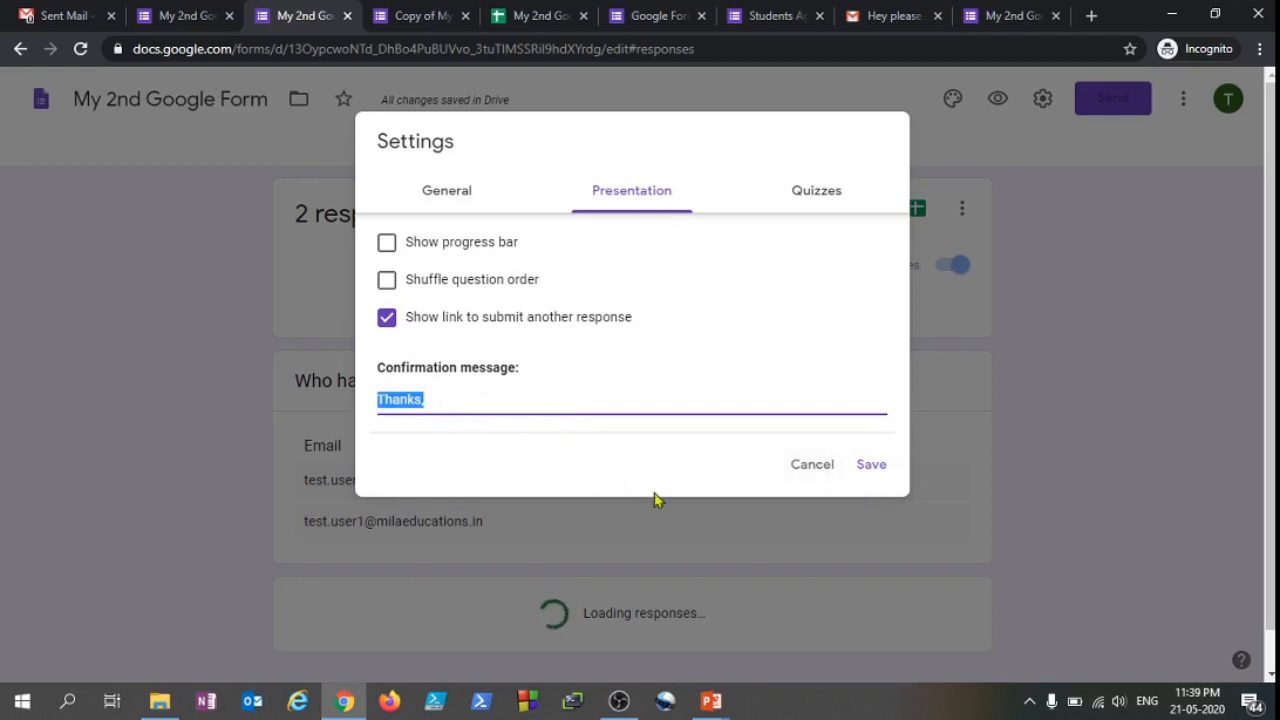
{"action": "left_click", "coordinate": [808, 468]}
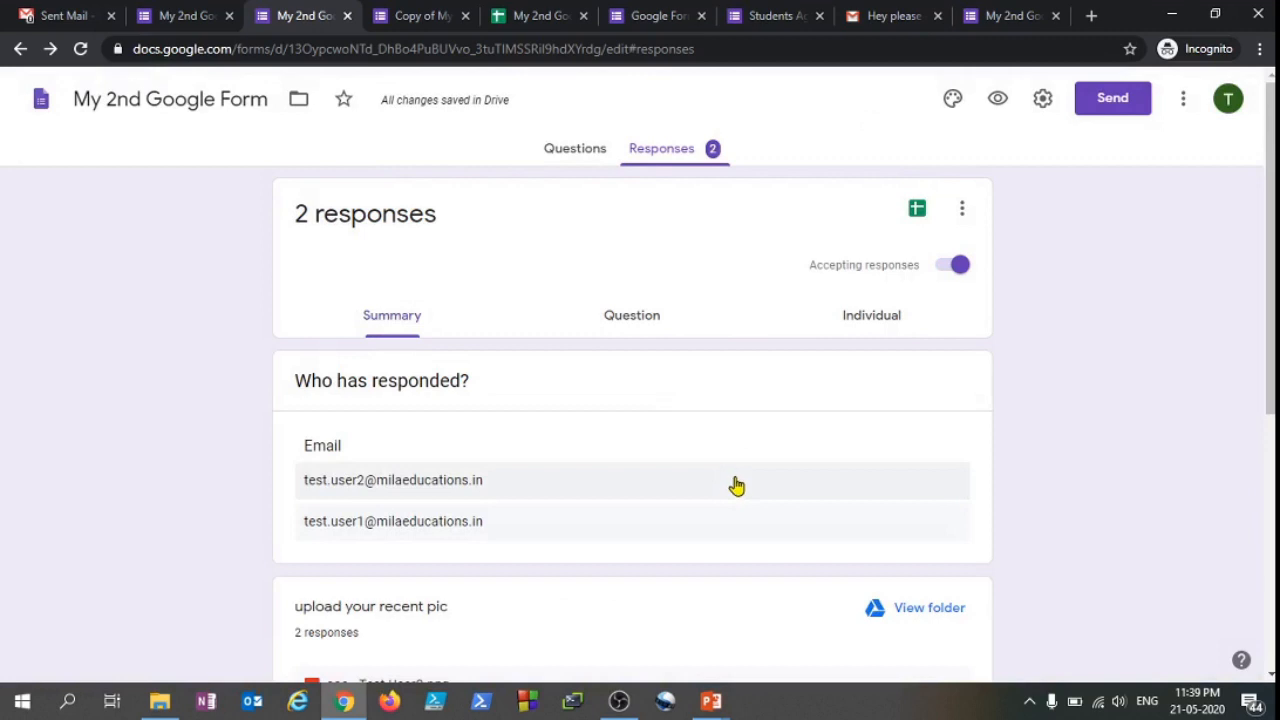
Leave My 2nd Google Form for the Forms home page and create a new form from the Event Feedback template
{"action": "left_click", "coordinate": [576, 149]}
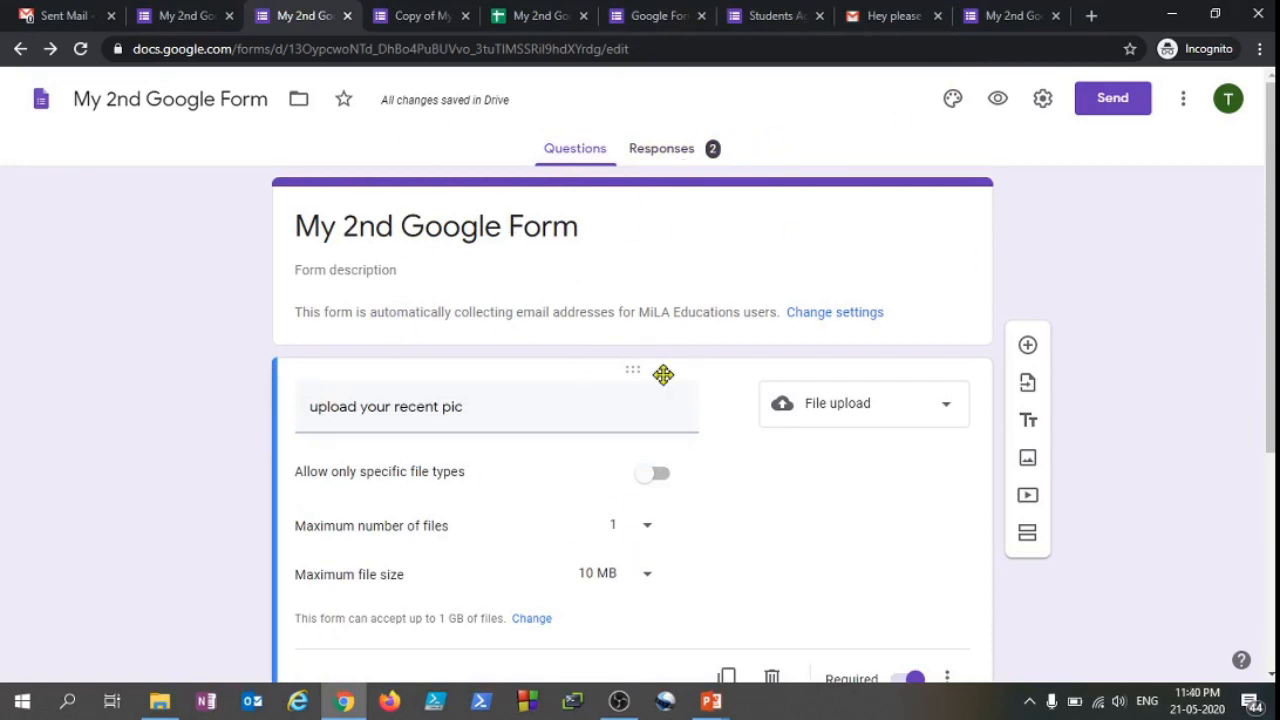
{"action": "left_click", "coordinate": [690, 143]}
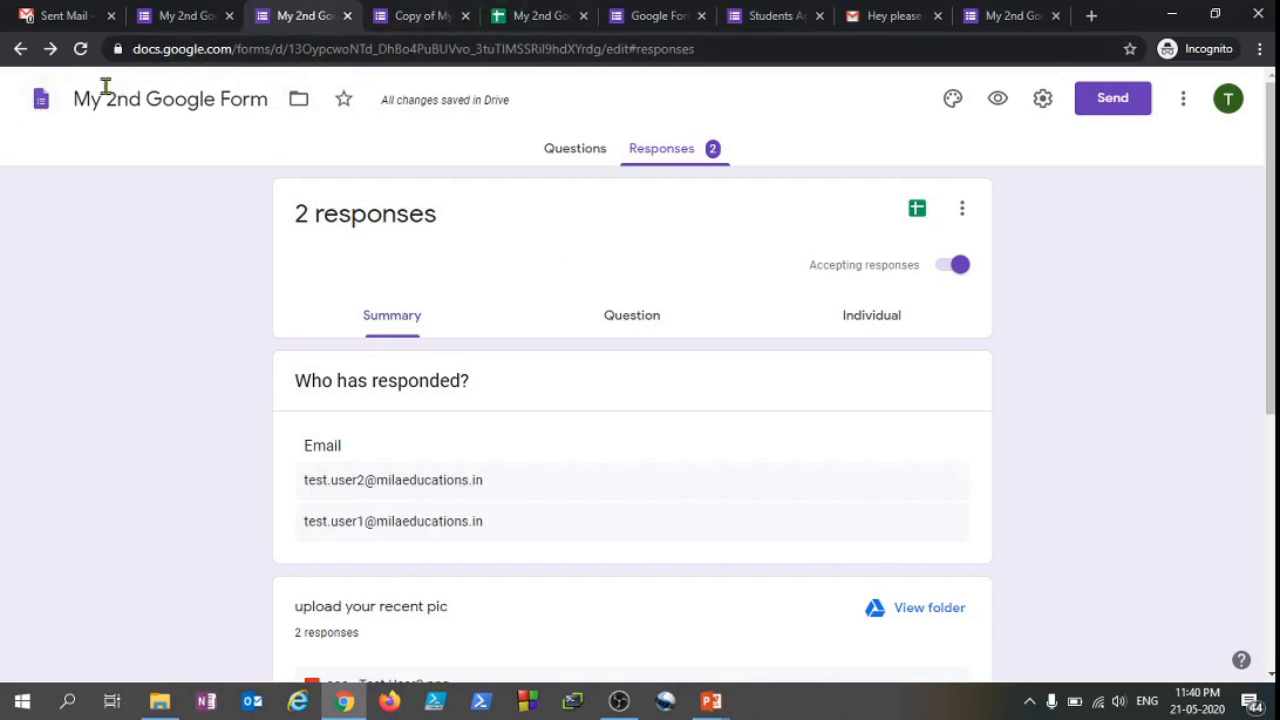
{"action": "left_click", "coordinate": [41, 103]}
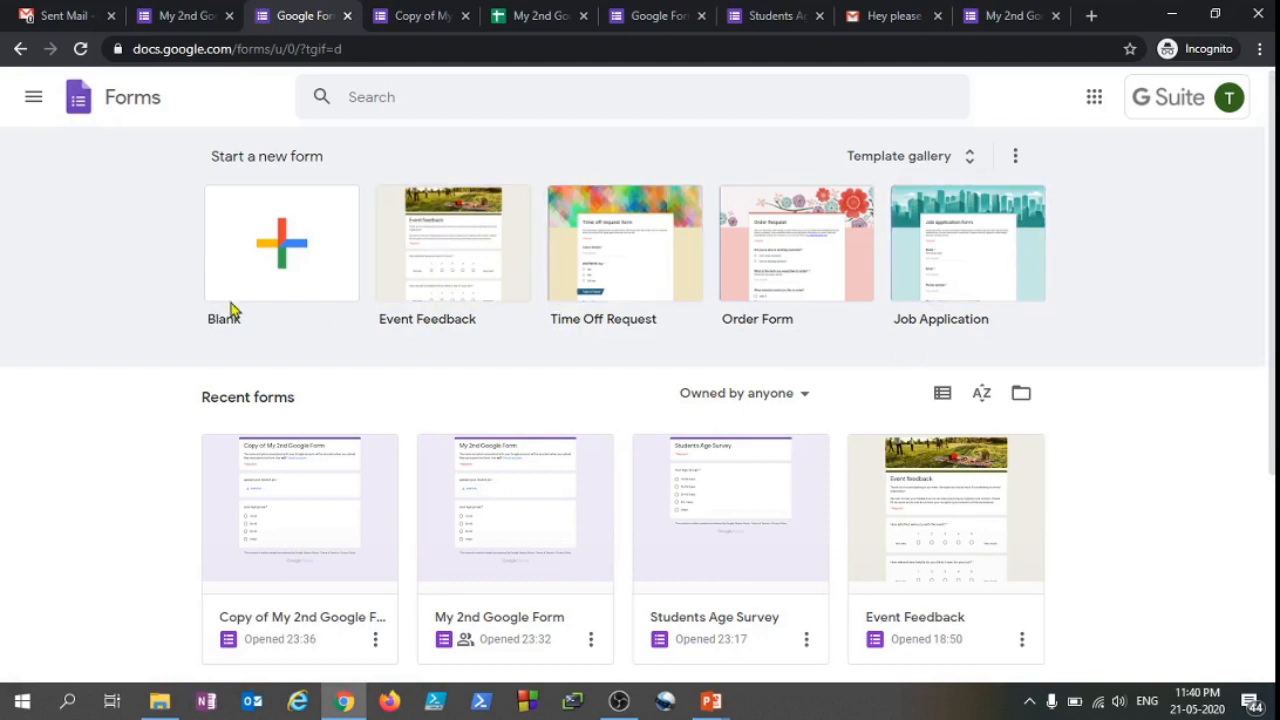
{"action": "left_click", "coordinate": [438, 257]}
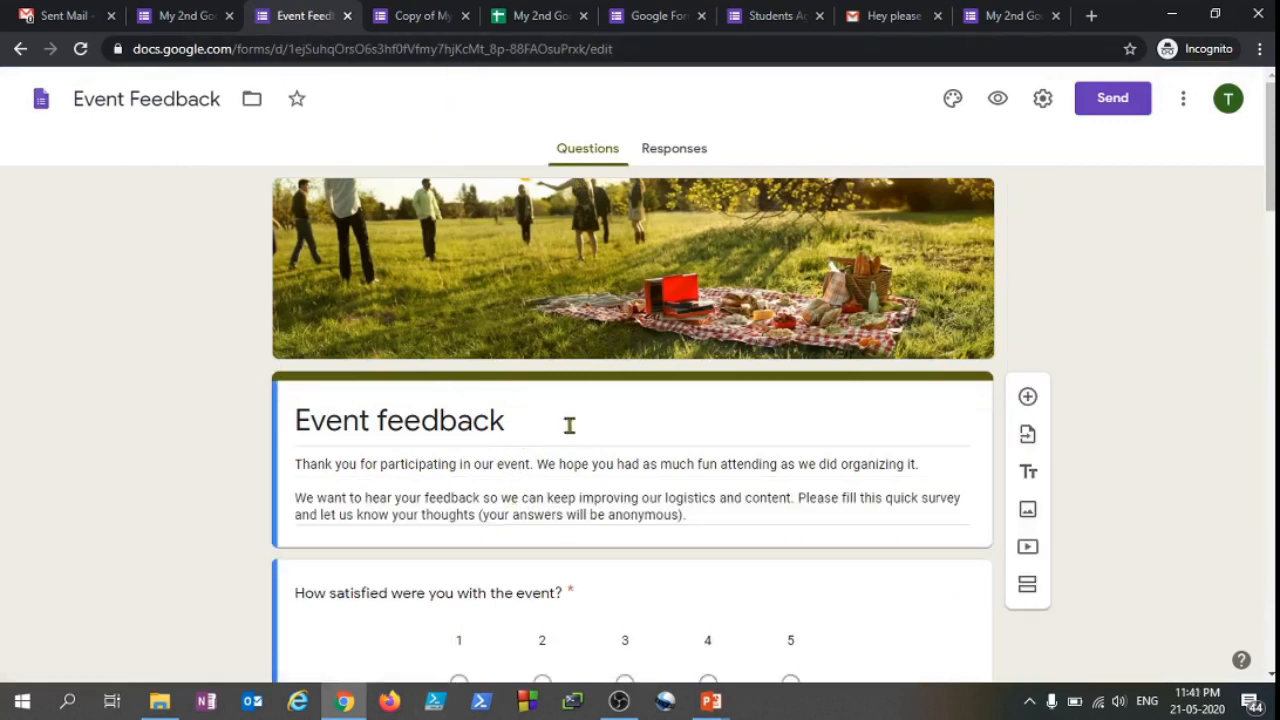
Change the template form's title to "My Title" and open the question "How satisfied were you with the event?" for editing
{"action": "left_click", "coordinate": [569, 425]}
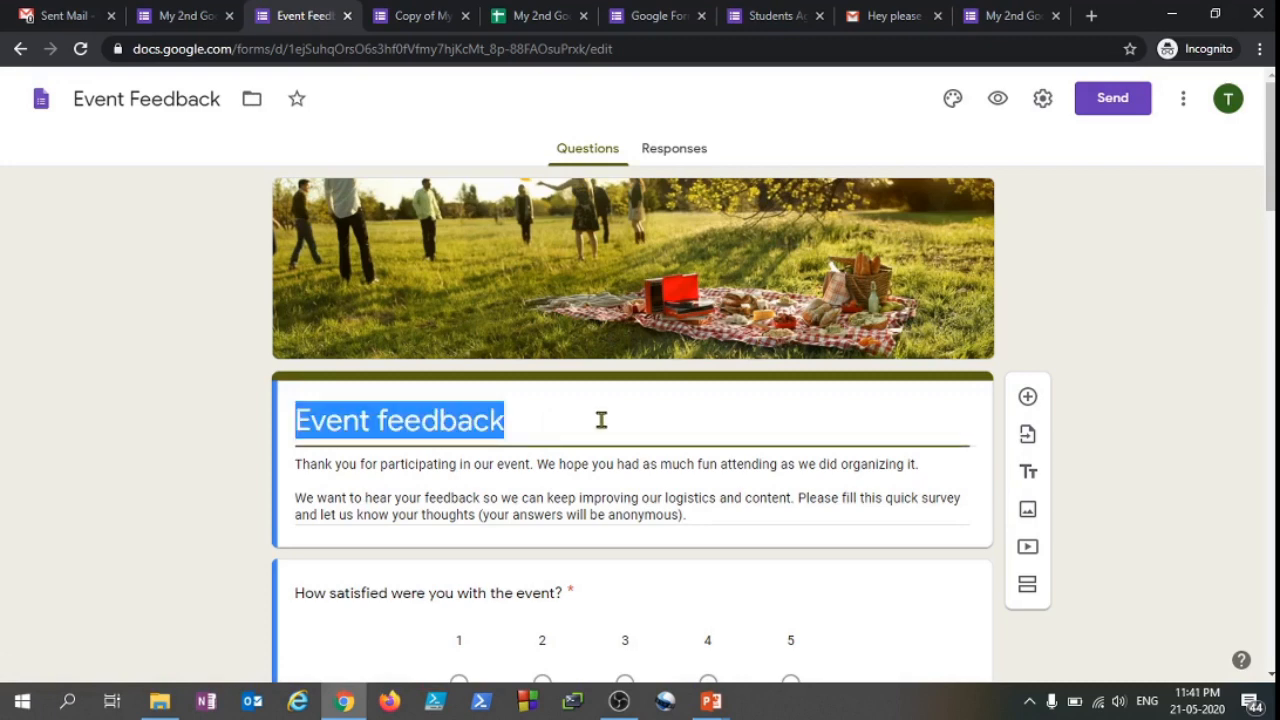
{"action": "type", "text": "My T"}
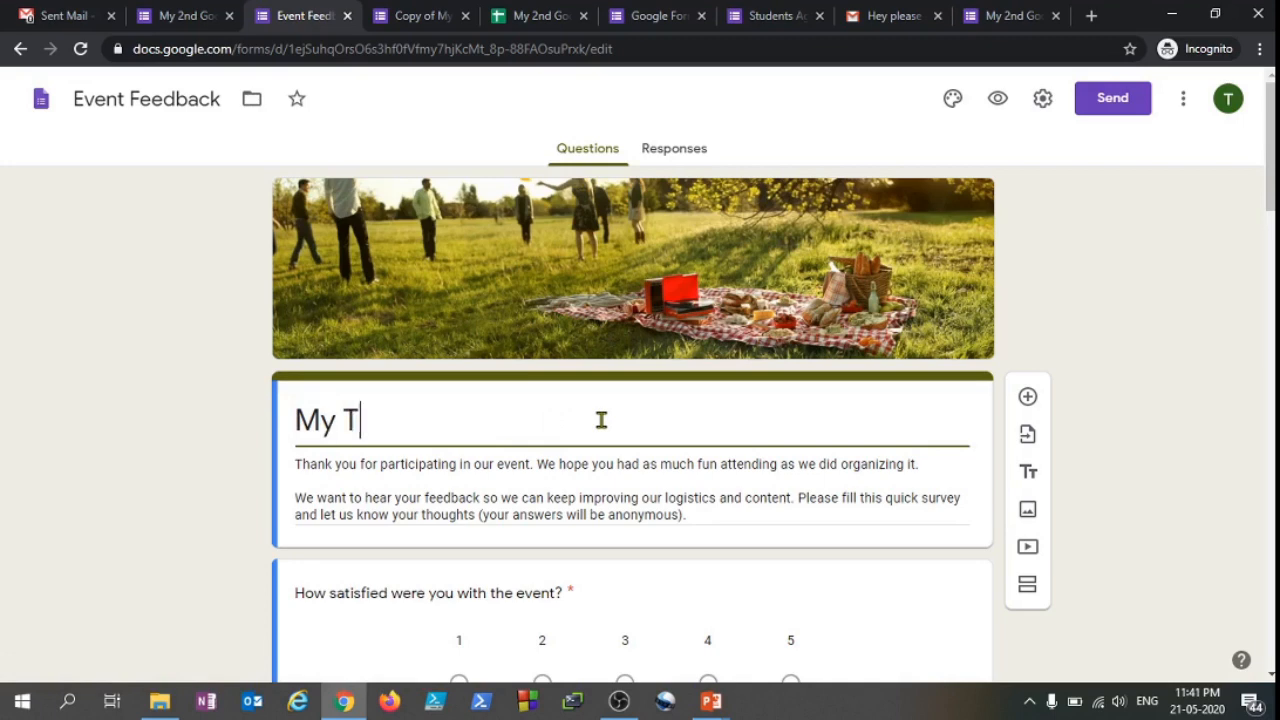
{"action": "type", "text": "itle"}
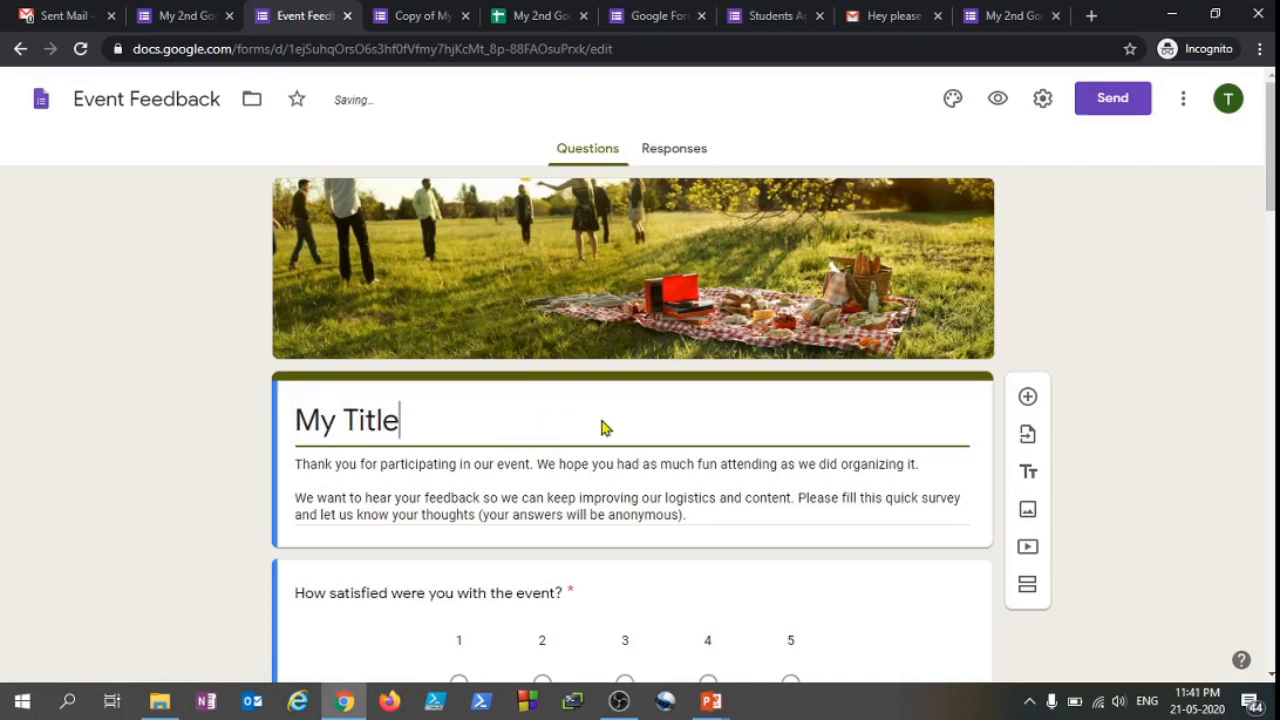
{"action": "left_click_drag", "start_coordinate": [439, 420], "coordinate": [214, 386]}
{"action": "scroll", "coordinate": [518, 420], "scroll_direction": "down", "scroll_amount": 2}
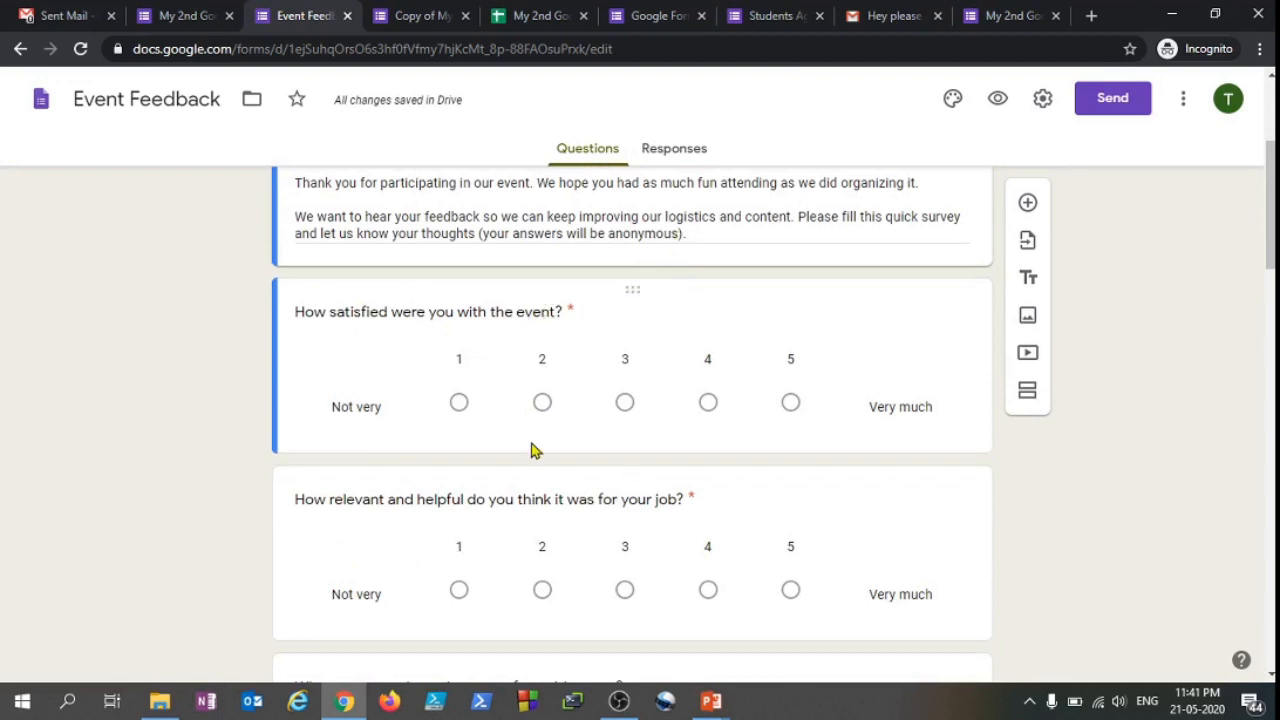
{"action": "left_click", "coordinate": [568, 313]}
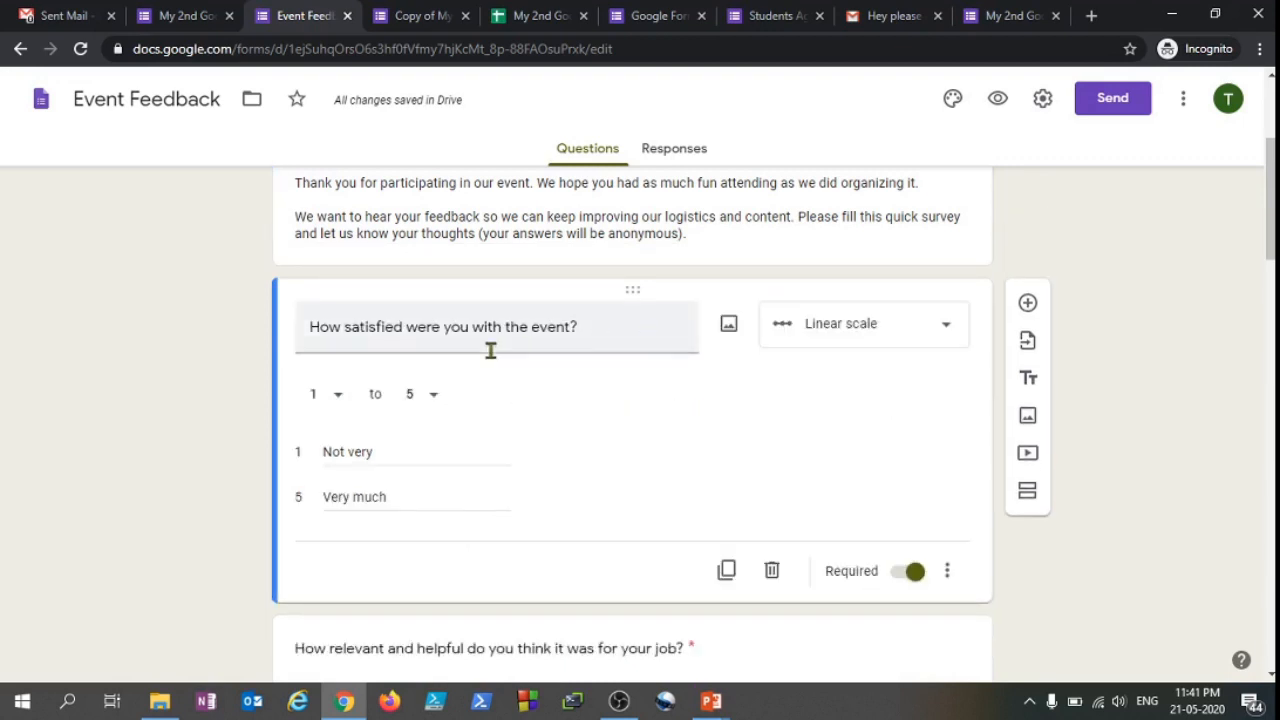
Make the question "How satisfied were you with the event?" optional and check the question types available for it
{"action": "left_click", "coordinate": [898, 584]}
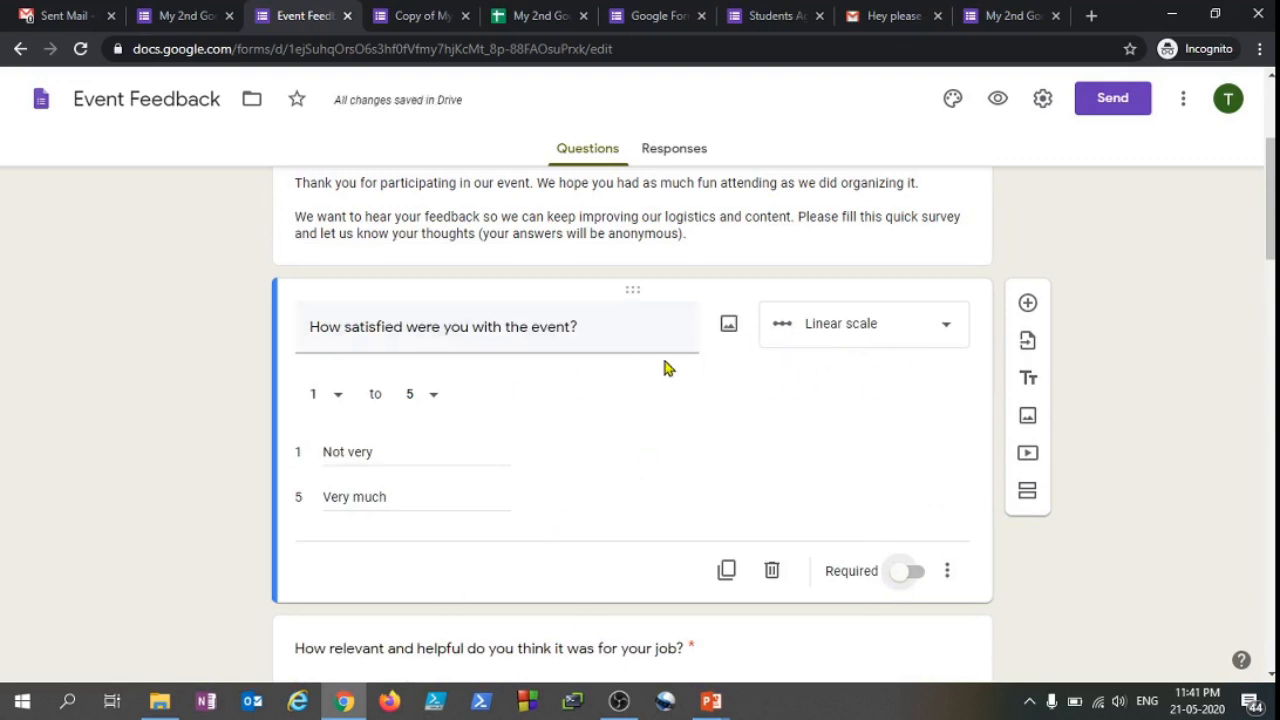
{"action": "left_click", "coordinate": [826, 345]}
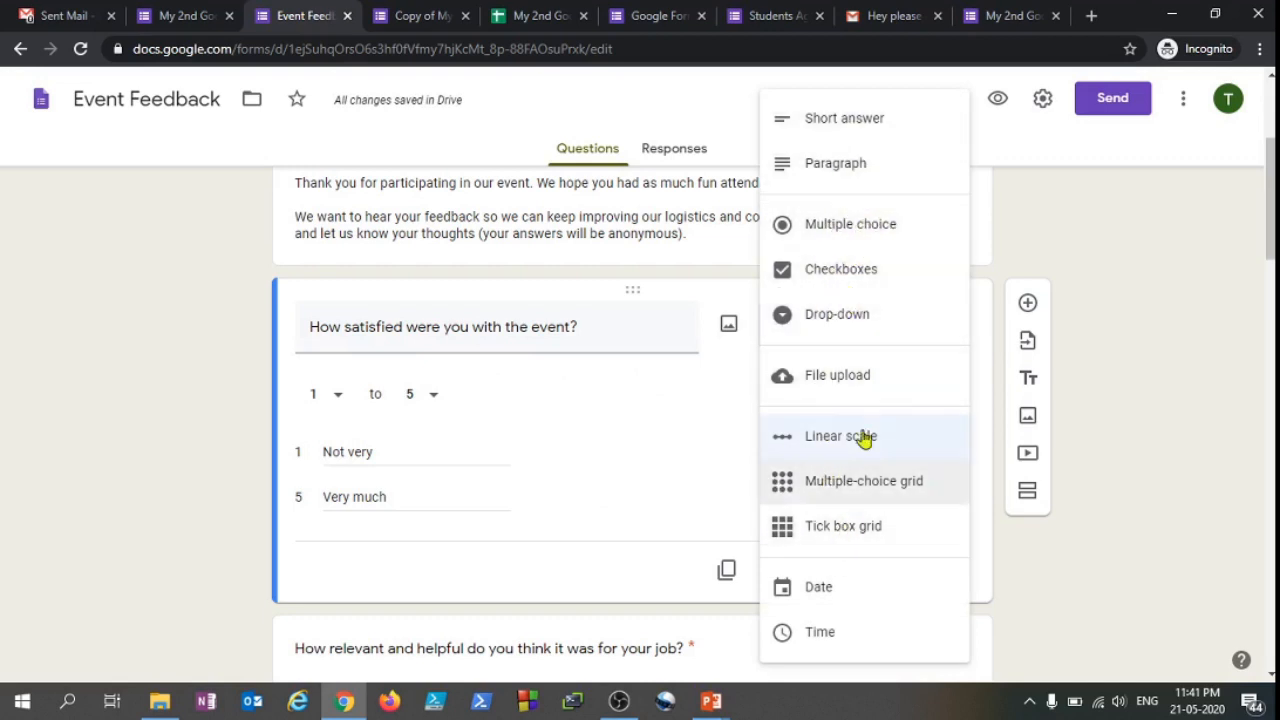
Review the whole feedback form, from the header image and description through the rating grids to the closing comment questions
{"action": "scroll", "coordinate": [500, 175], "scroll_direction": "up", "scroll_amount": 3}
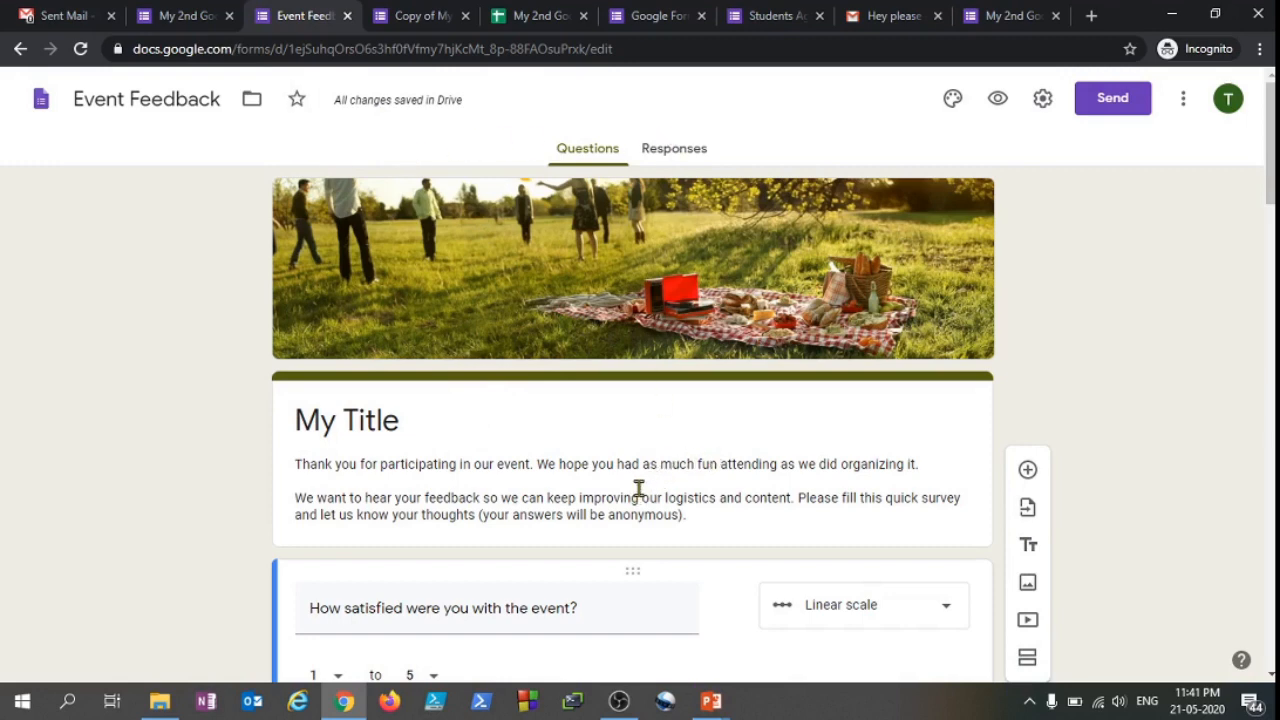
{"action": "scroll", "coordinate": [640, 490], "scroll_direction": "down", "scroll_amount": 12}
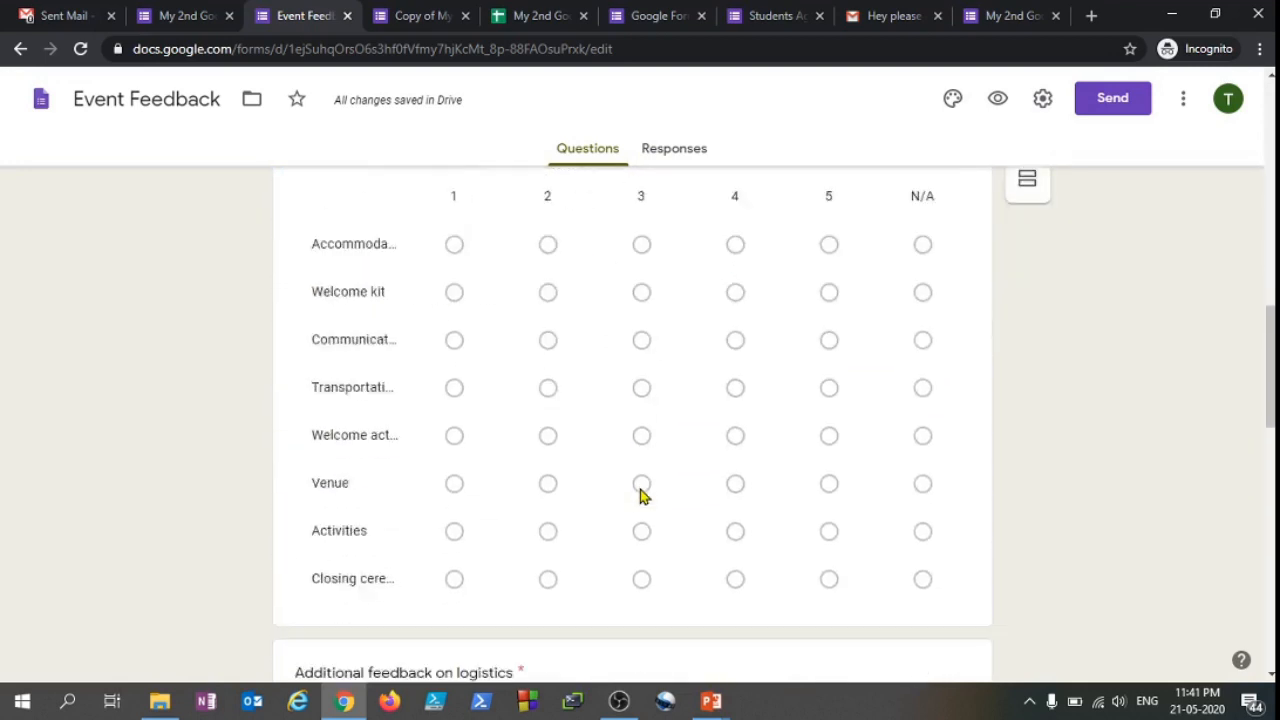
{"action": "scroll", "coordinate": [640, 495], "scroll_direction": "down", "scroll_amount": 9}
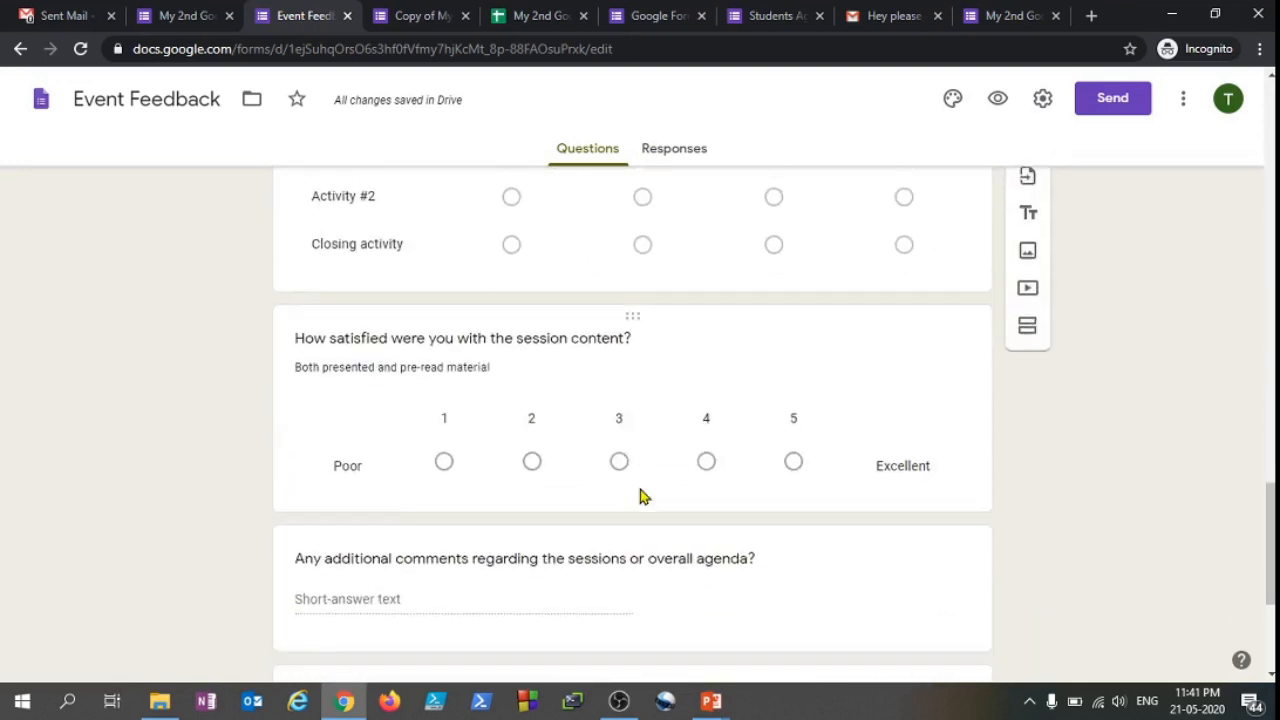
{"action": "scroll", "coordinate": [643, 497], "scroll_direction": "down", "scroll_amount": 3}
{"action": "scroll", "coordinate": [574, 508], "scroll_direction": "up", "scroll_amount": 10}
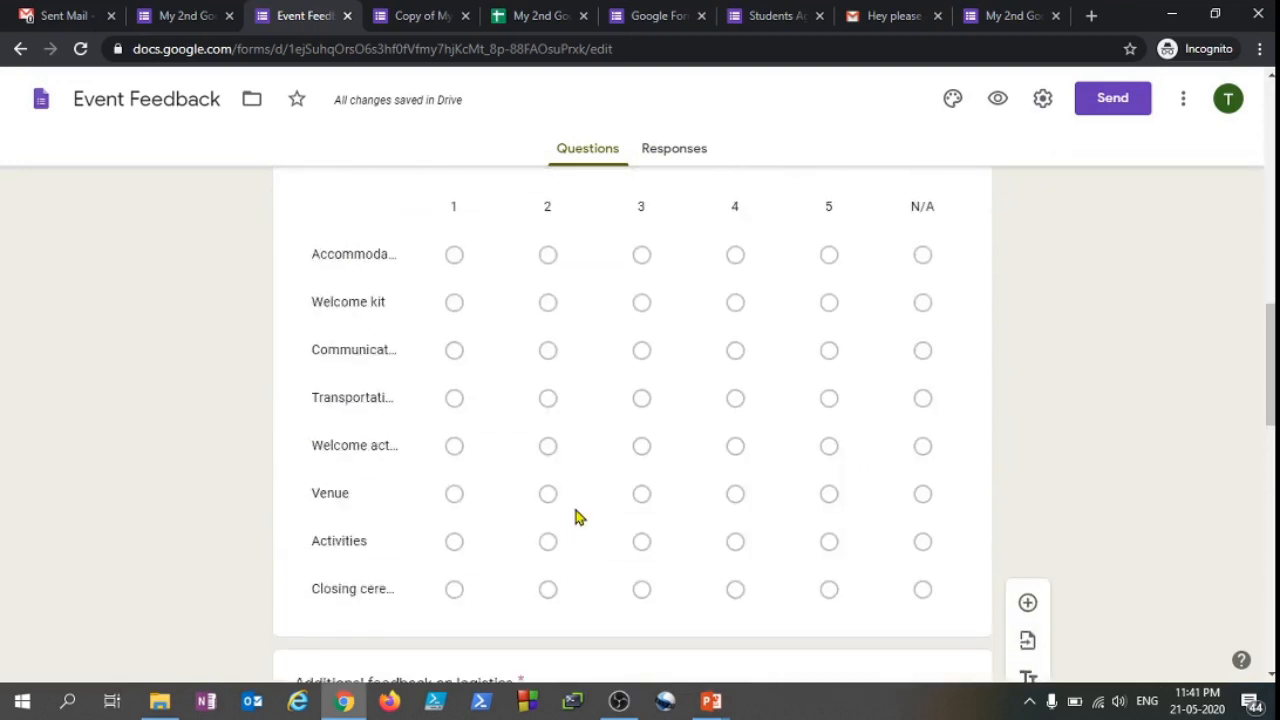
{"action": "scroll", "coordinate": [577, 516], "scroll_direction": "up", "scroll_amount": 15}
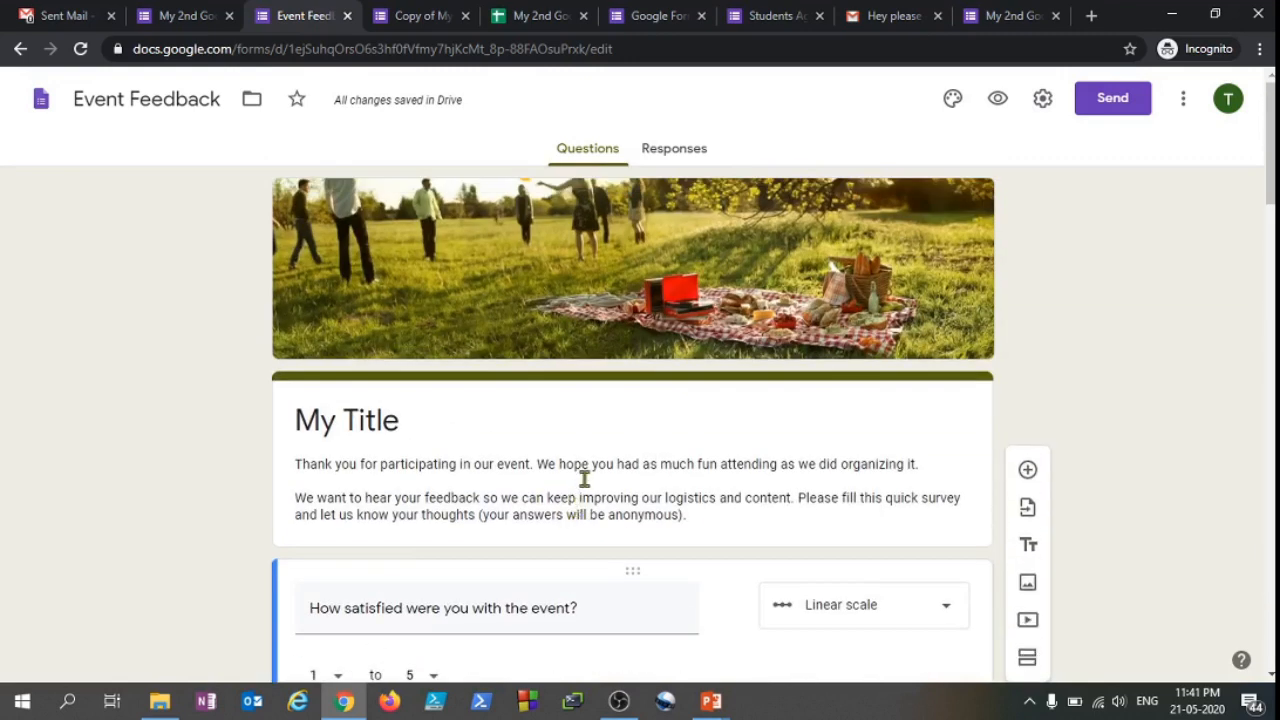
{"action": "scroll", "coordinate": [585, 480], "scroll_direction": "down", "scroll_amount": 2}
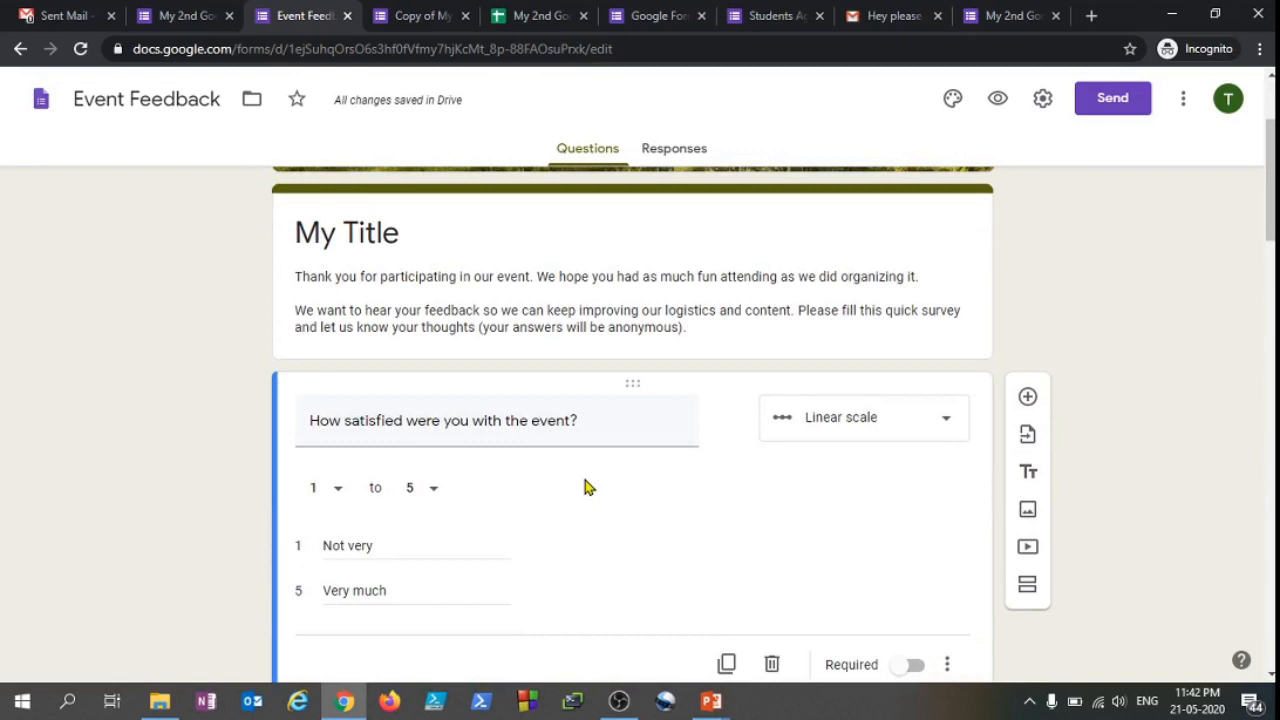
{"action": "scroll", "coordinate": [590, 480], "scroll_direction": "up", "scroll_amount": 2}
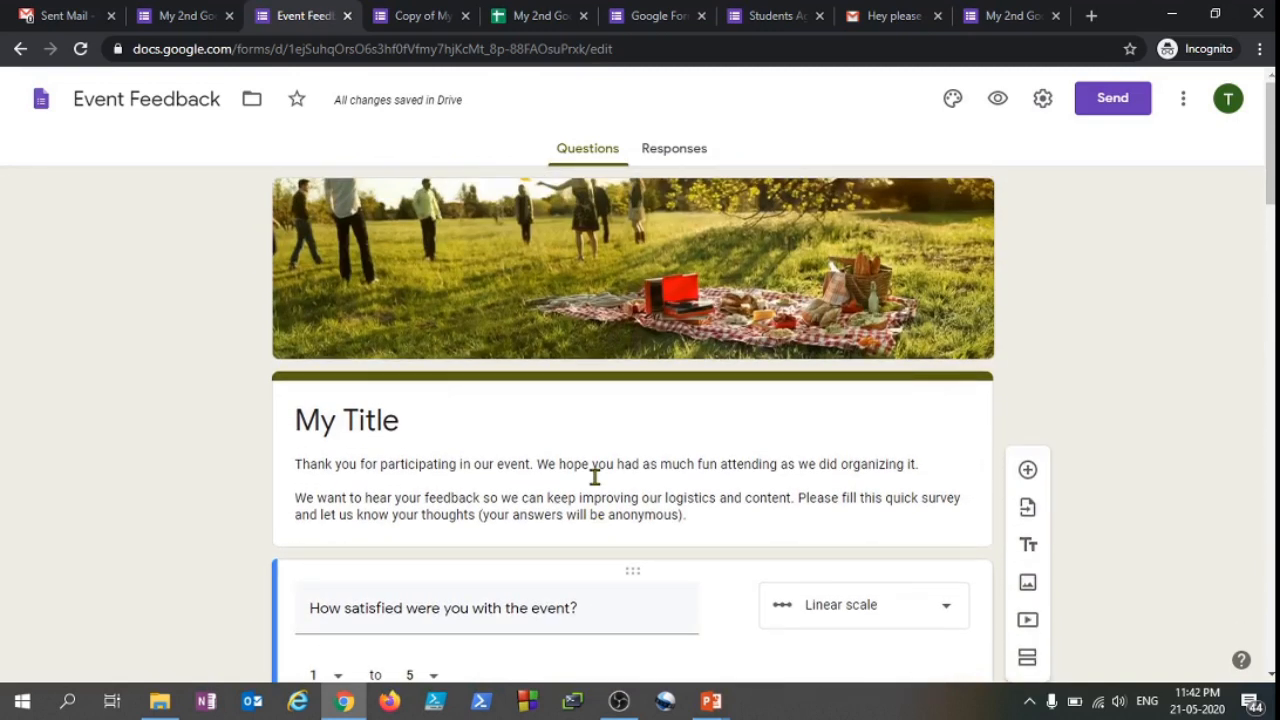